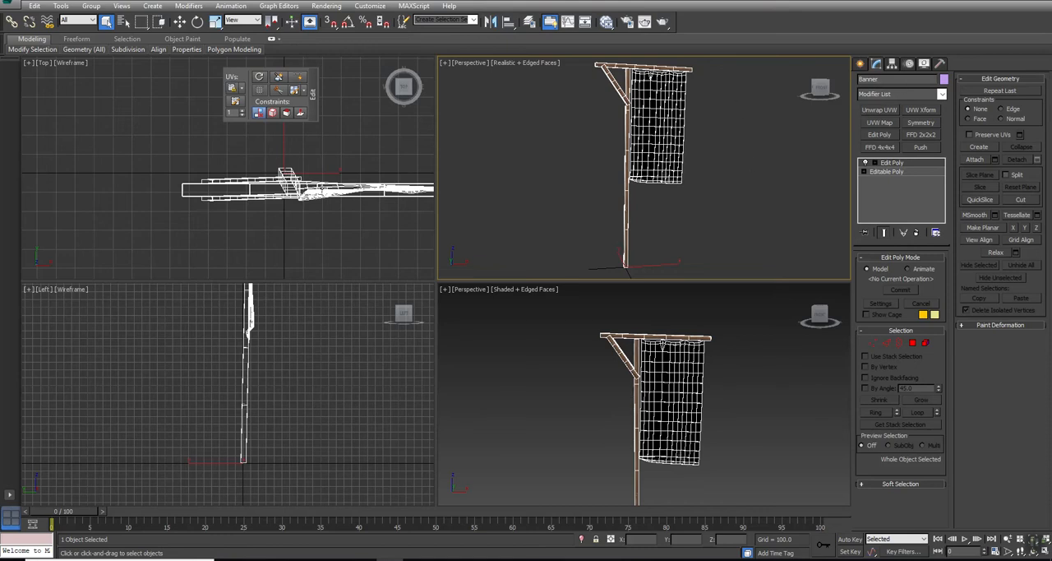
Step: Check the banner's position, rotation and scale values before export
middle_drag(659, 266, 684, 184)
click(179, 21)
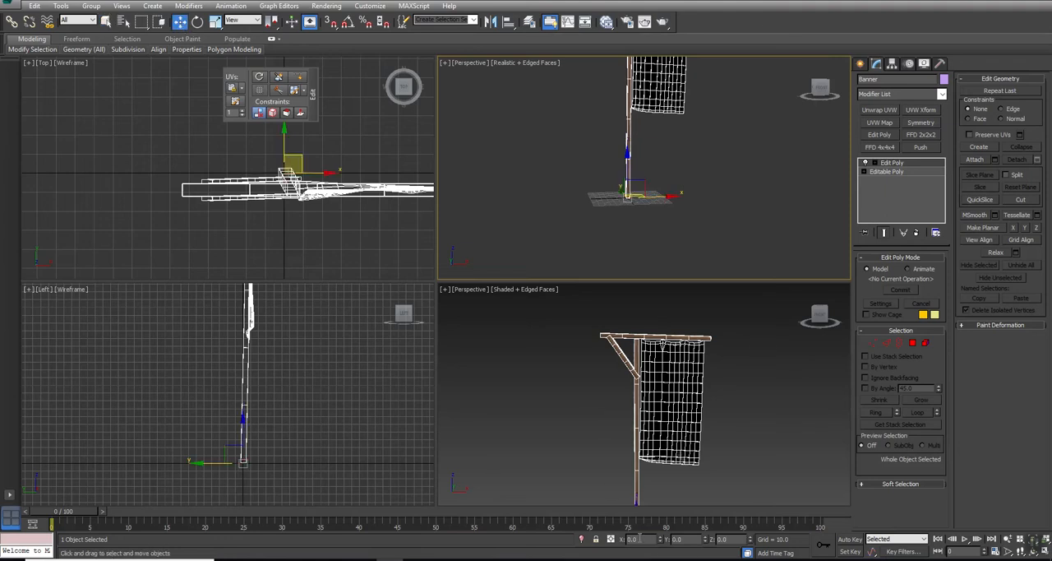
click(197, 21)
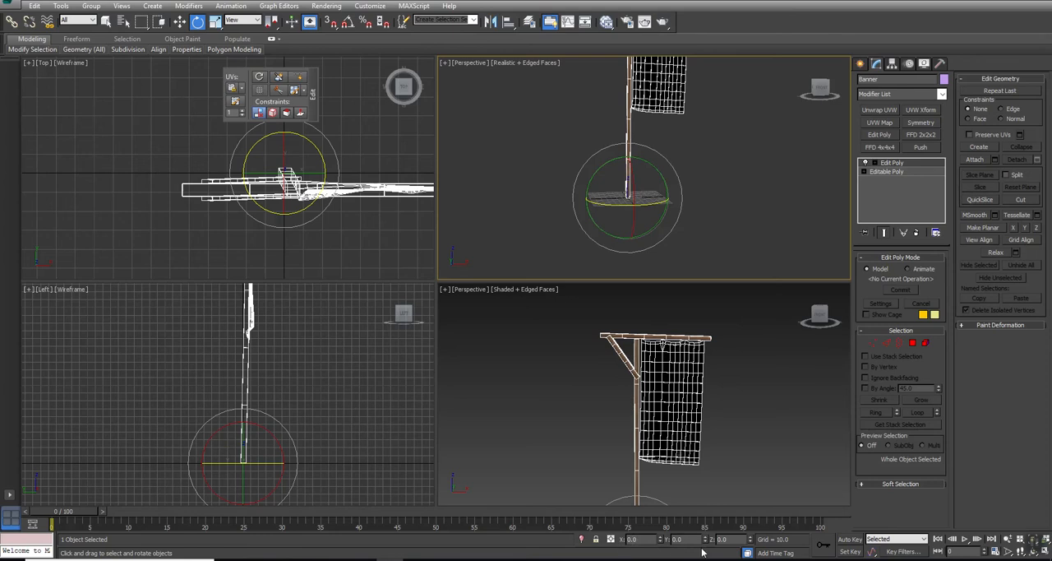
click(214, 22)
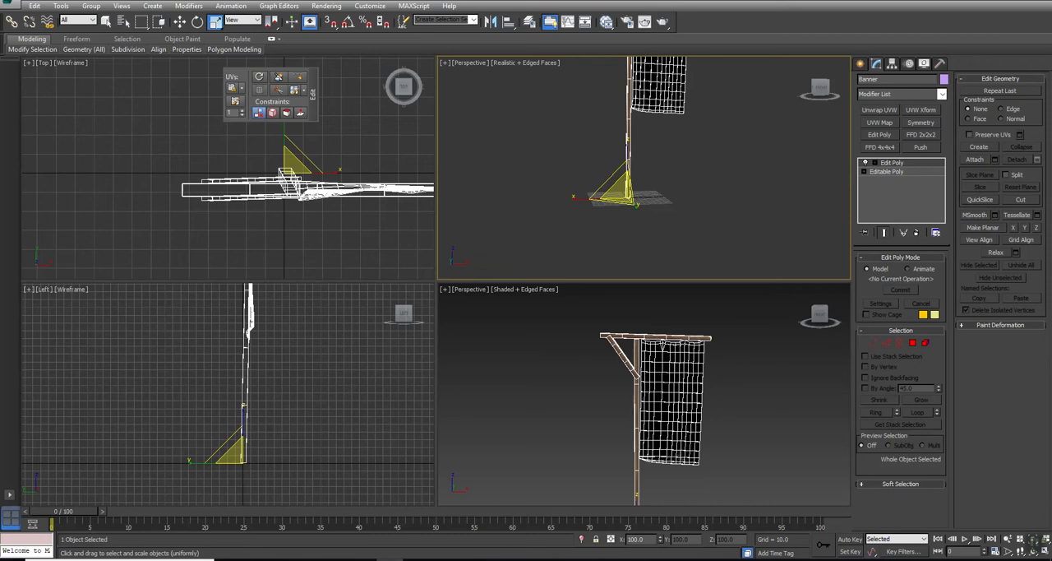
Step: Start an FBX export of the banner as Banner_Final in the Desktop Post folder, deleting the existing Banner_Final file there
click(19, 5)
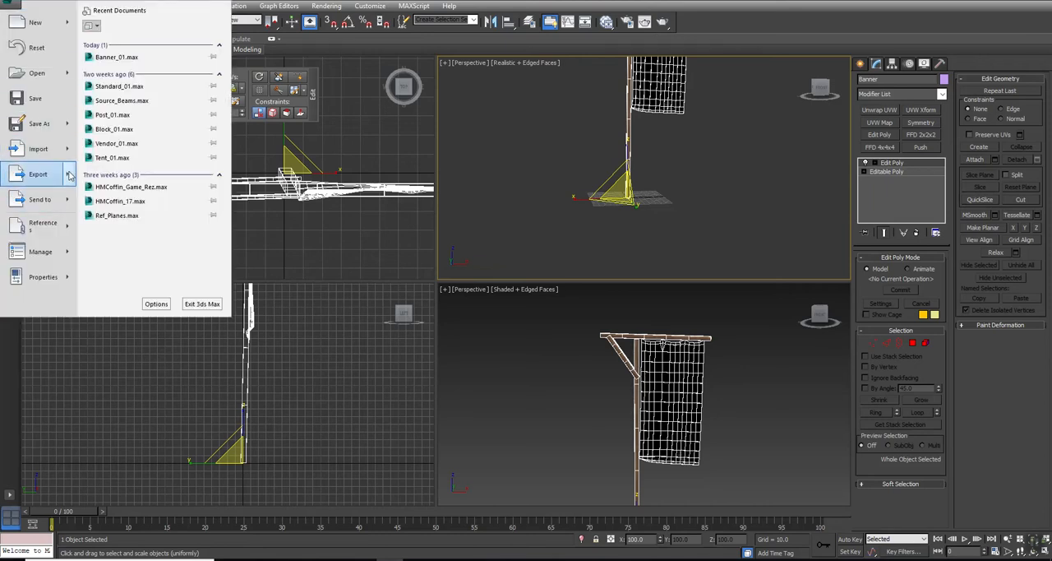
mouse_move(37, 173)
click(95, 80)
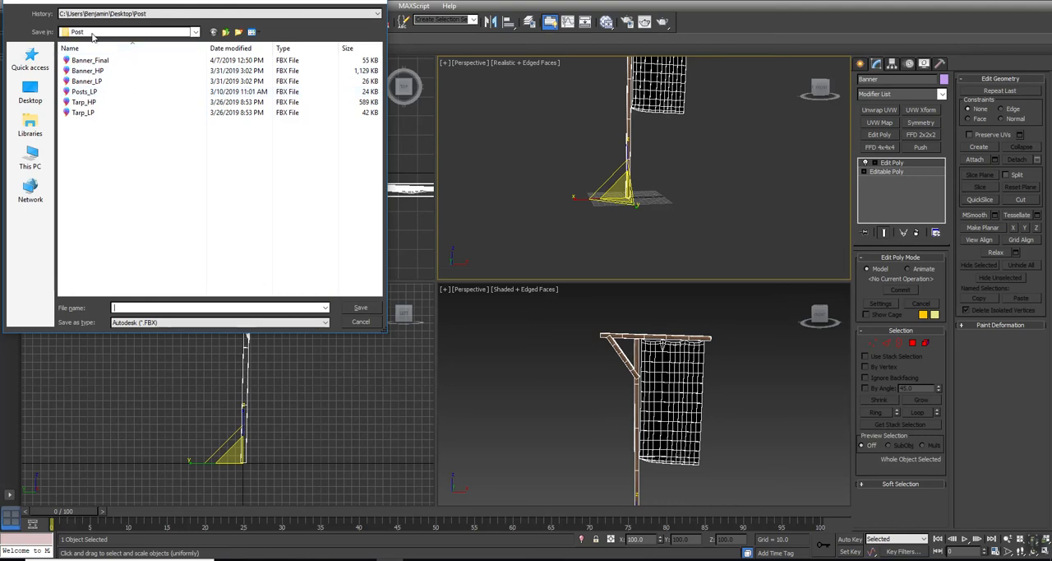
click(85, 62)
double_click(156, 308)
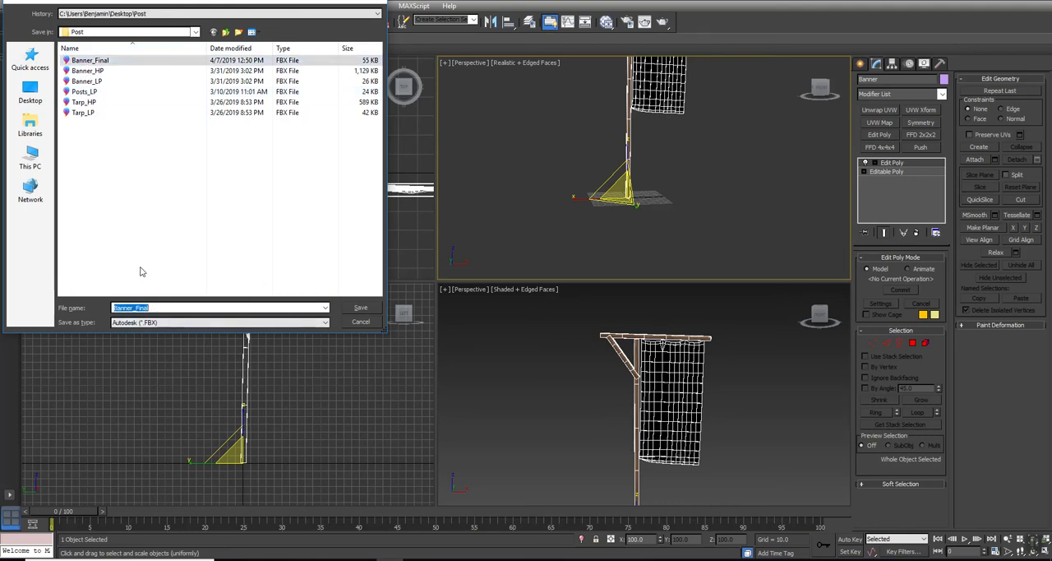
click(86, 64)
key(Delete)
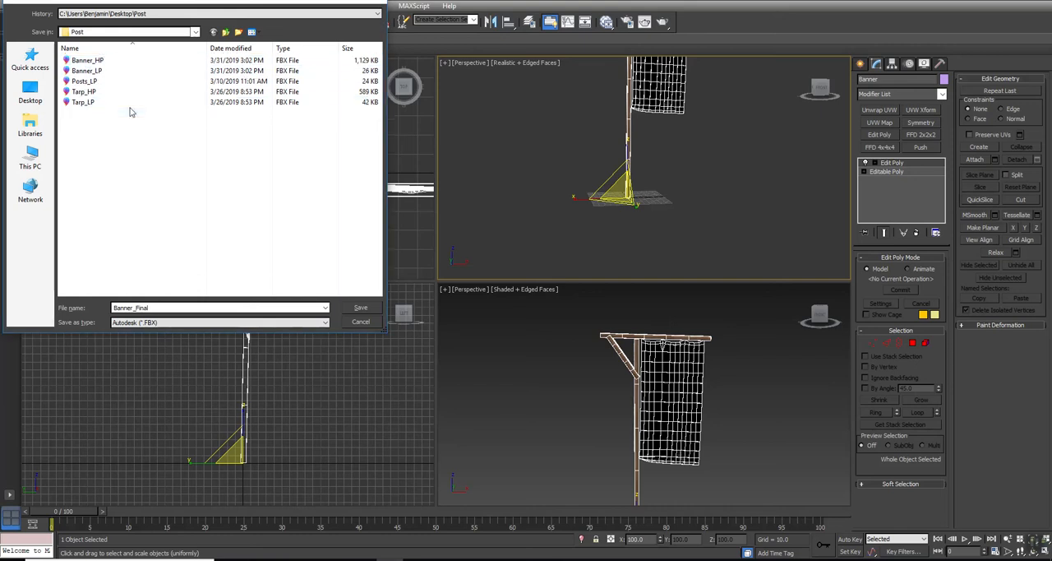
double_click(155, 308)
click(363, 309)
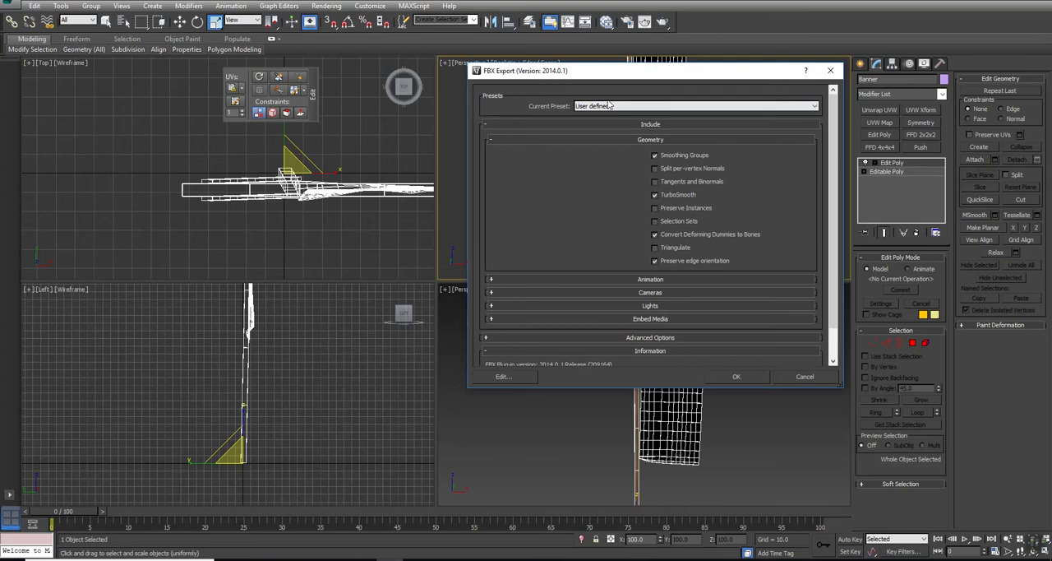
Step: Export the banner with the Autodesk Media & Entertainment preset and Smoothing Groups enabled
click(604, 106)
click(598, 116)
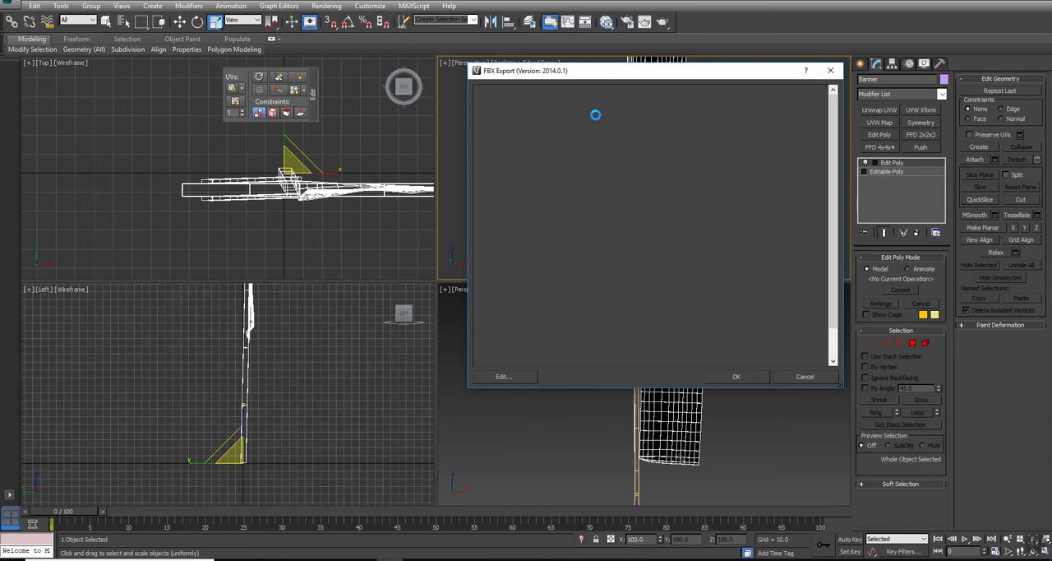
click(622, 138)
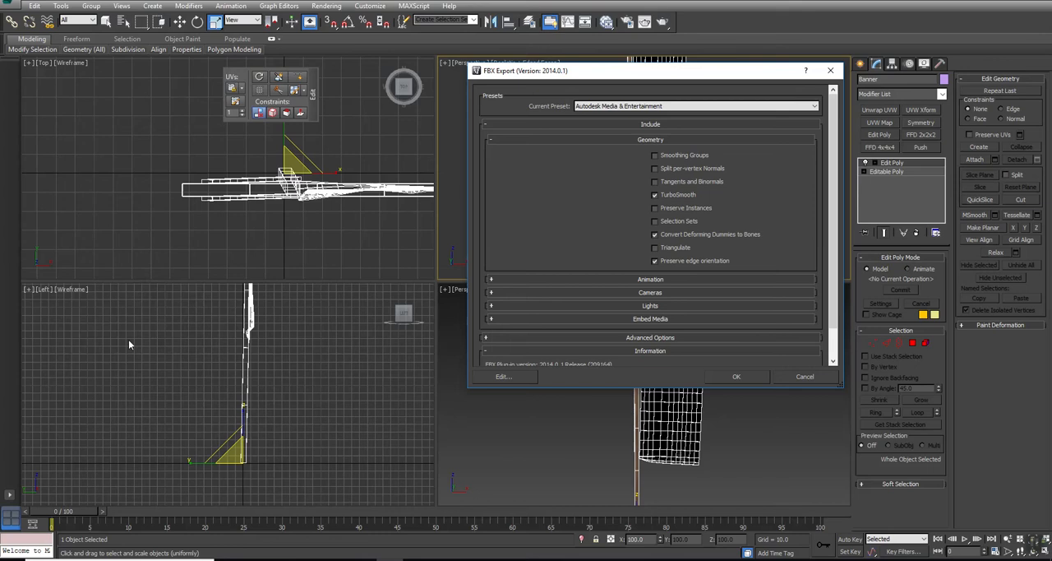
click(655, 156)
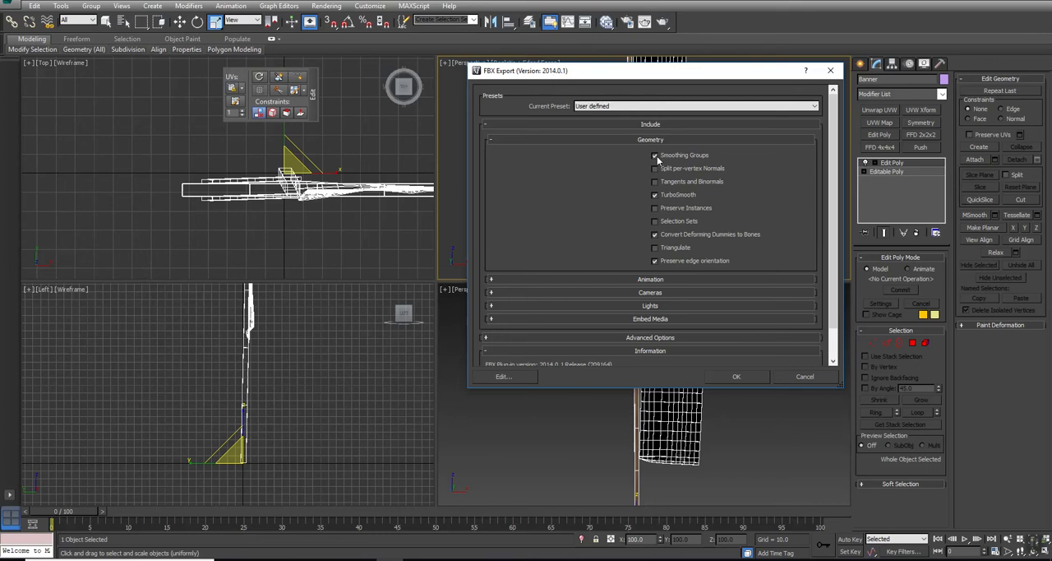
click(748, 376)
click(748, 375)
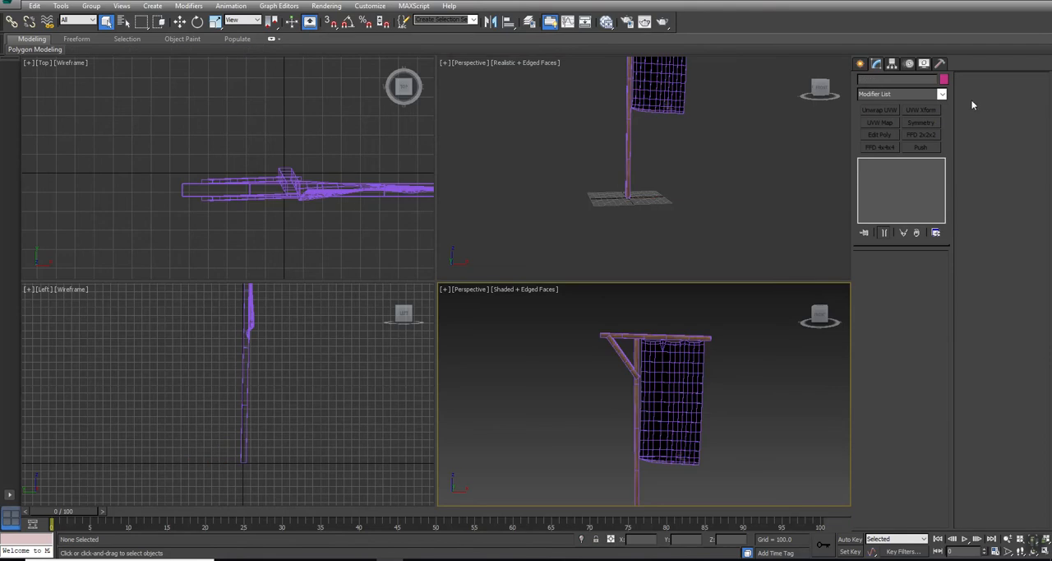
Step: Switch to the Epic Games launcher, launch Unreal Engine 4.19.2 and choose the Third Person Blueprint template for a new project
click(972, 10)
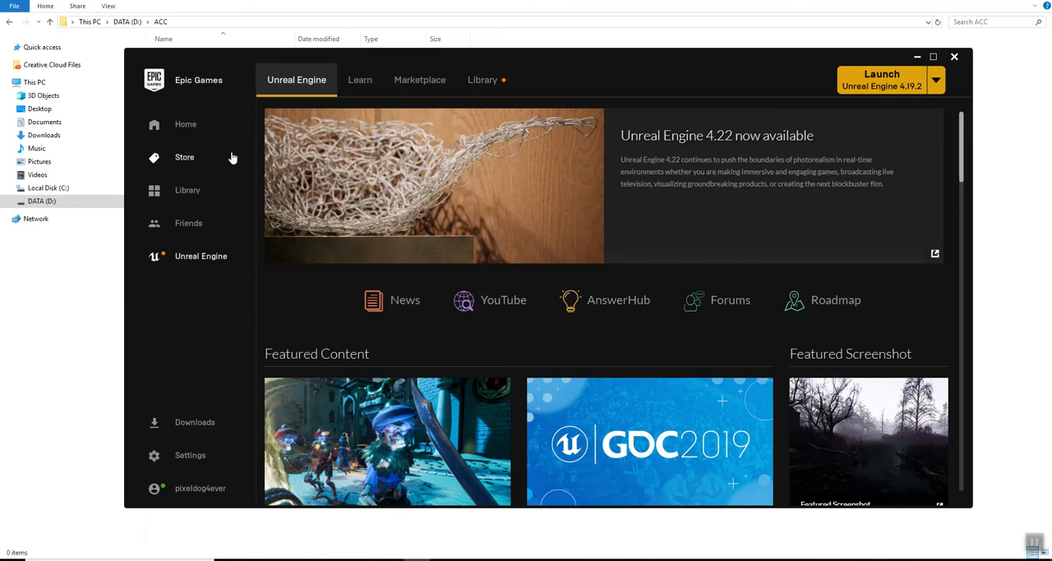
click(865, 74)
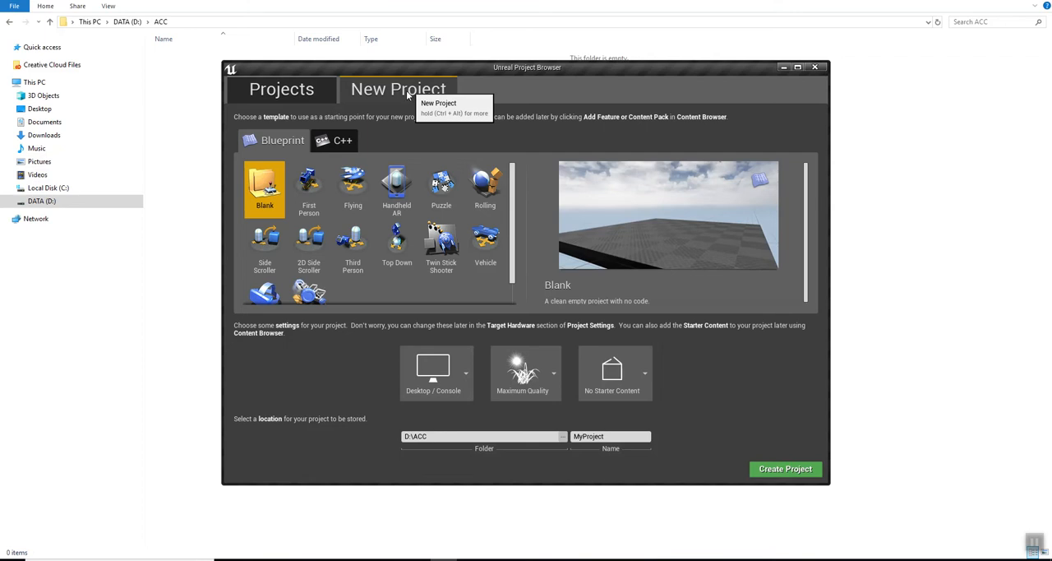
click(311, 189)
click(357, 182)
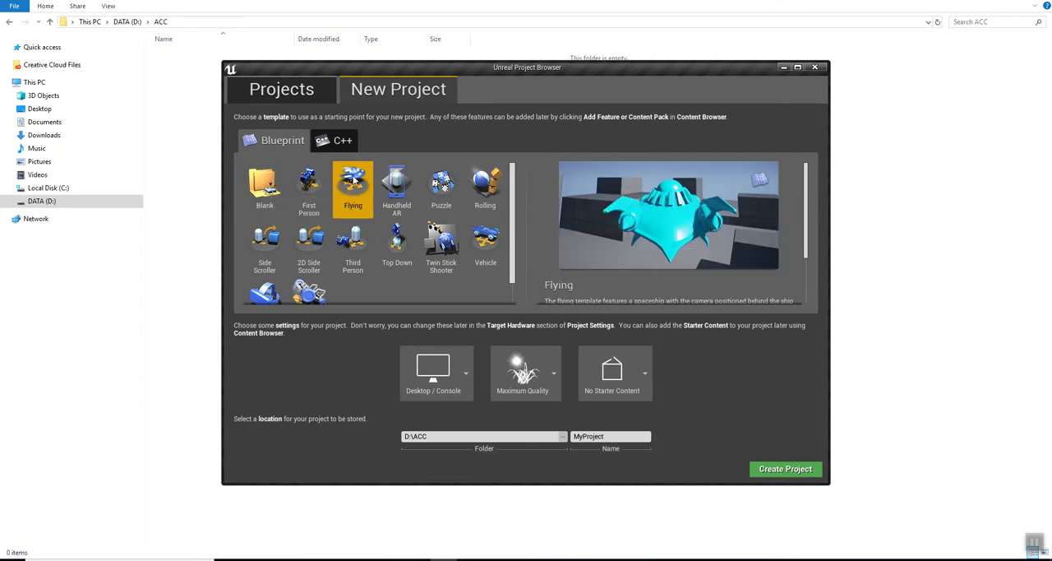
click(398, 192)
click(440, 196)
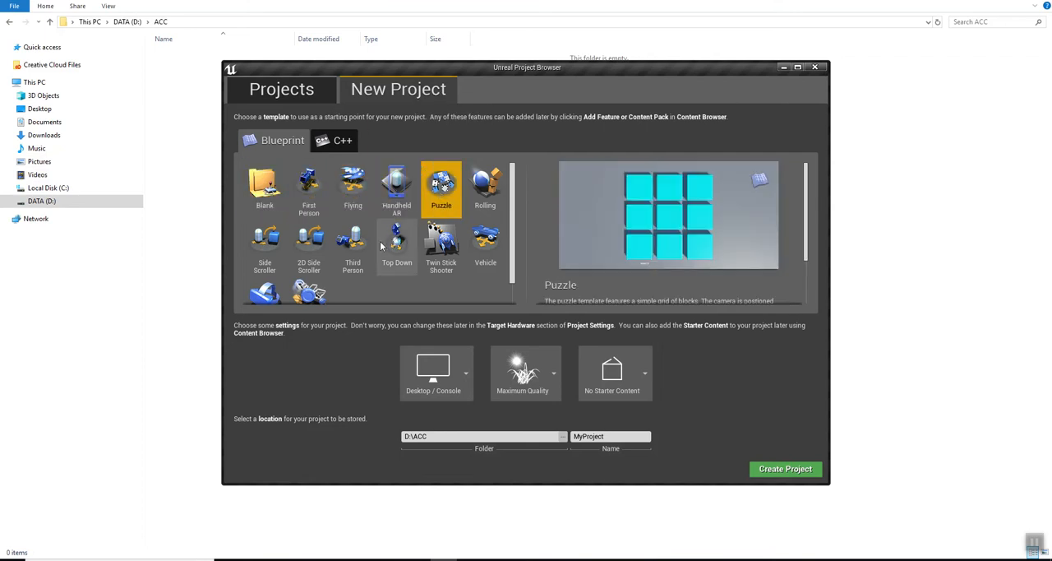
click(349, 245)
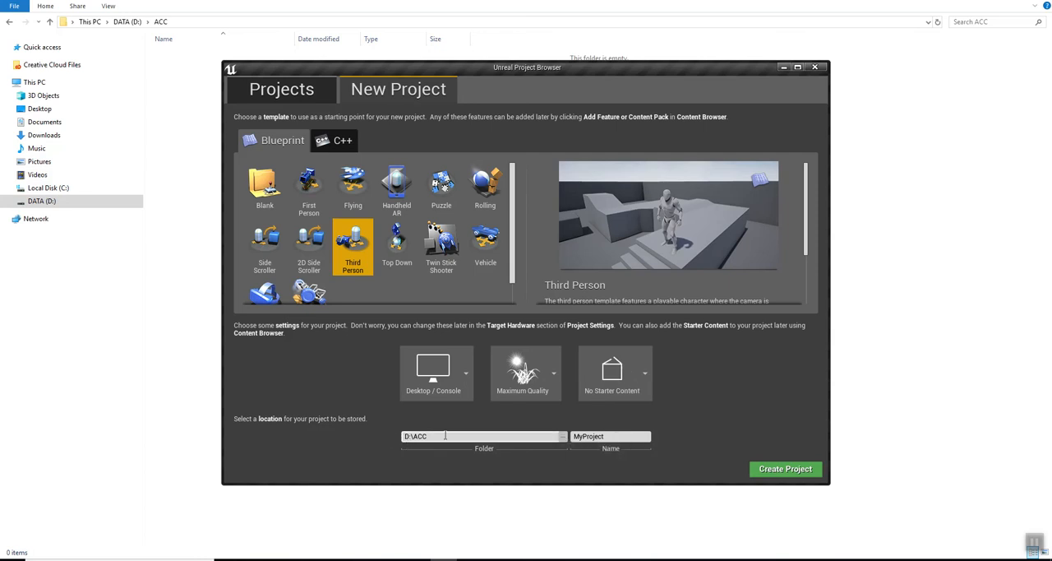
Step: Name the project Spring19, create it and open its folder in File Explorer
drag(611, 439, 561, 437)
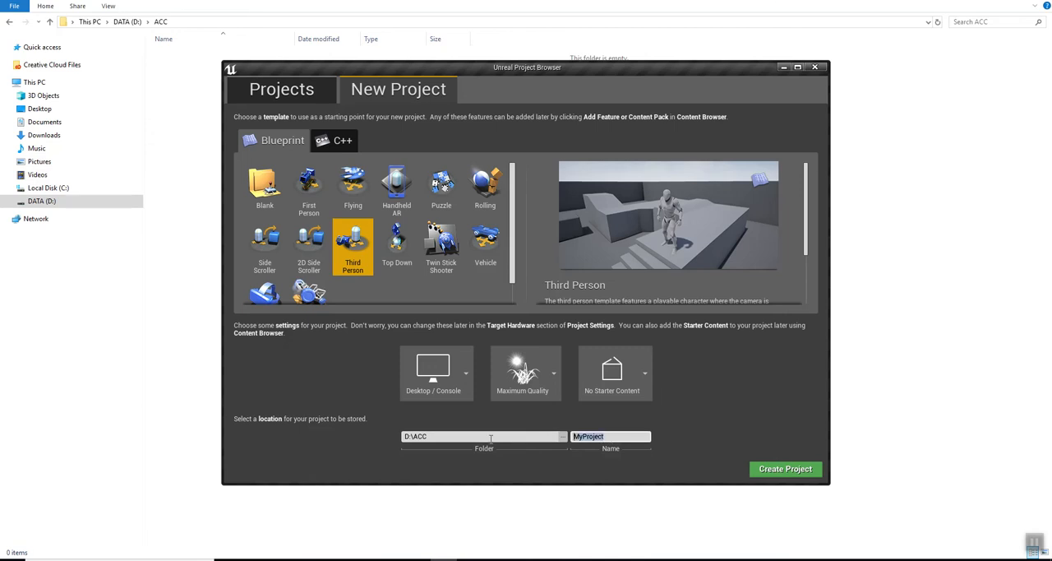
text(Spring19)
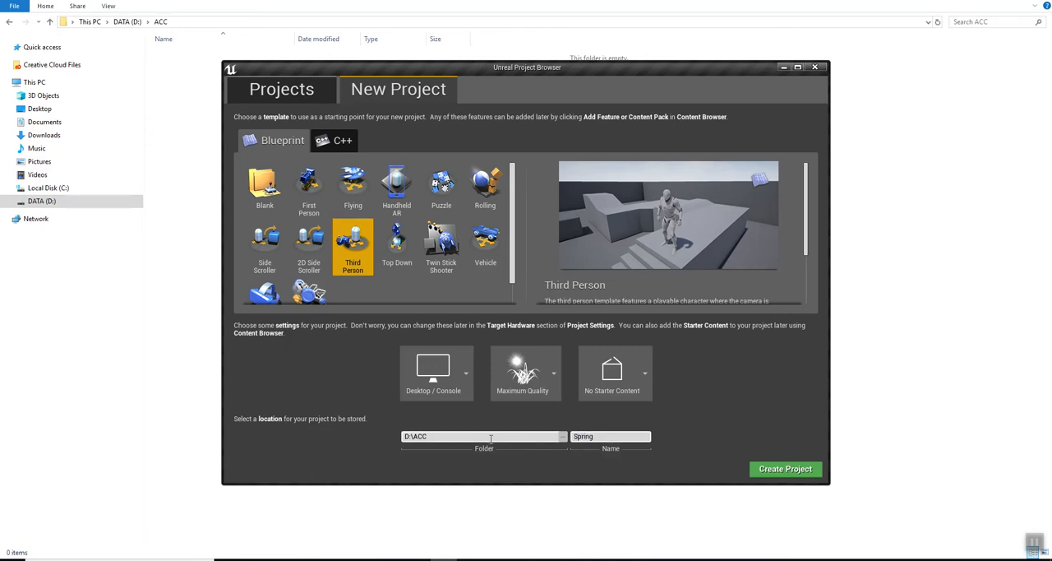
click(785, 470)
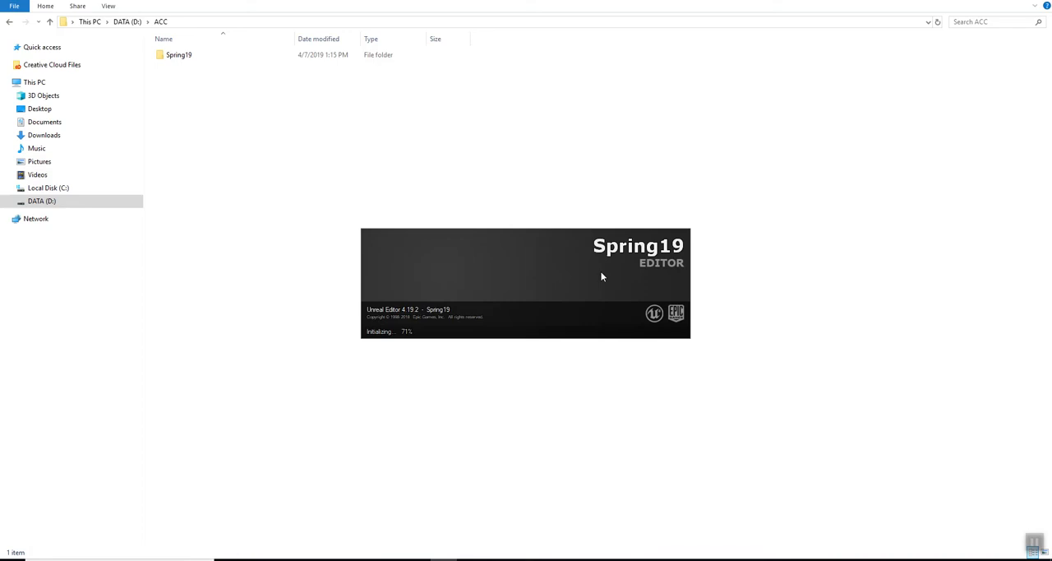
double_click(177, 56)
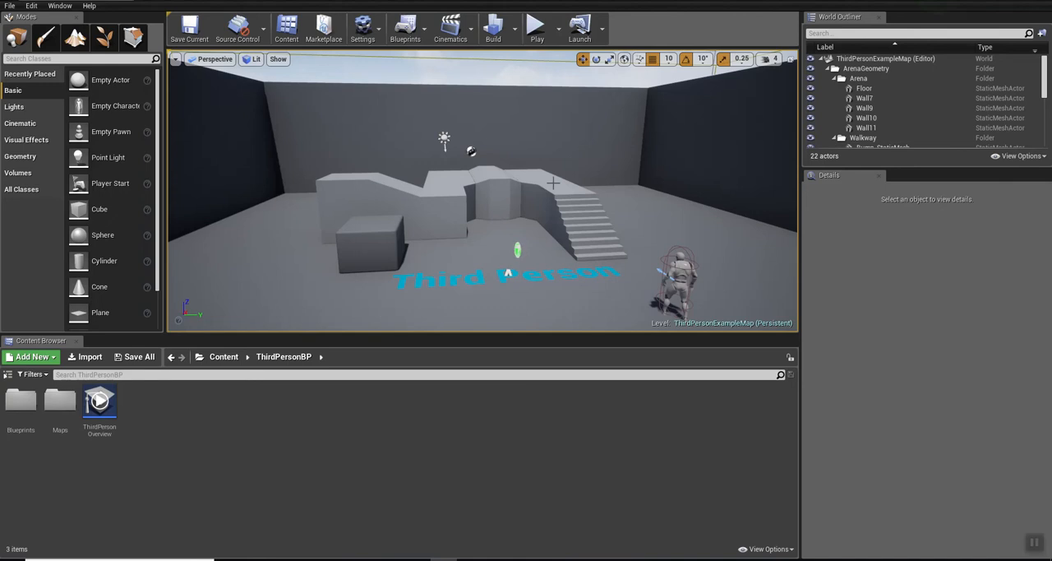
Step: Show the folder tree in the Unreal Content Browser and display the root Content folder
click(553, 183)
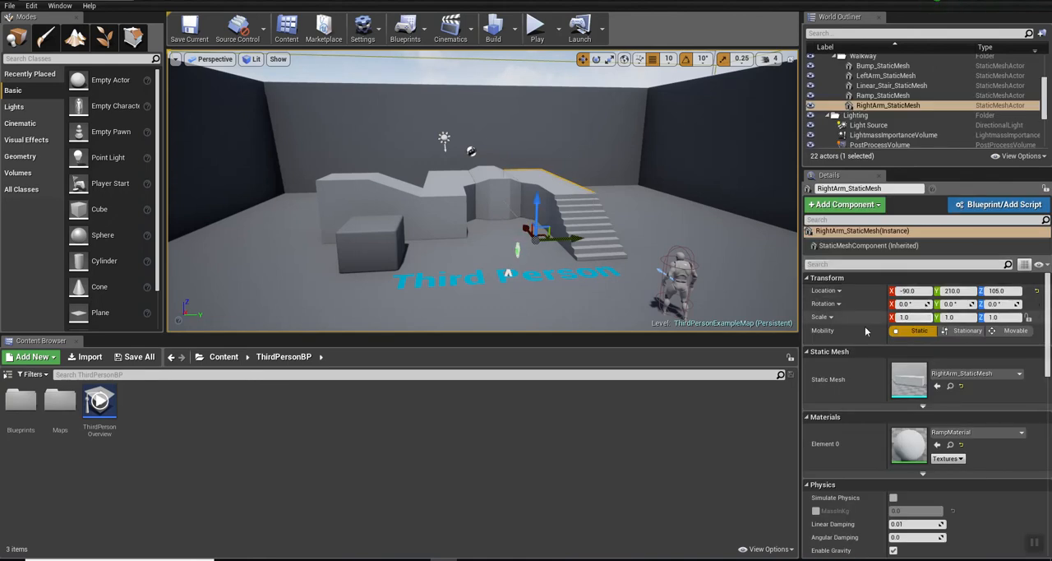
click(9, 377)
click(23, 389)
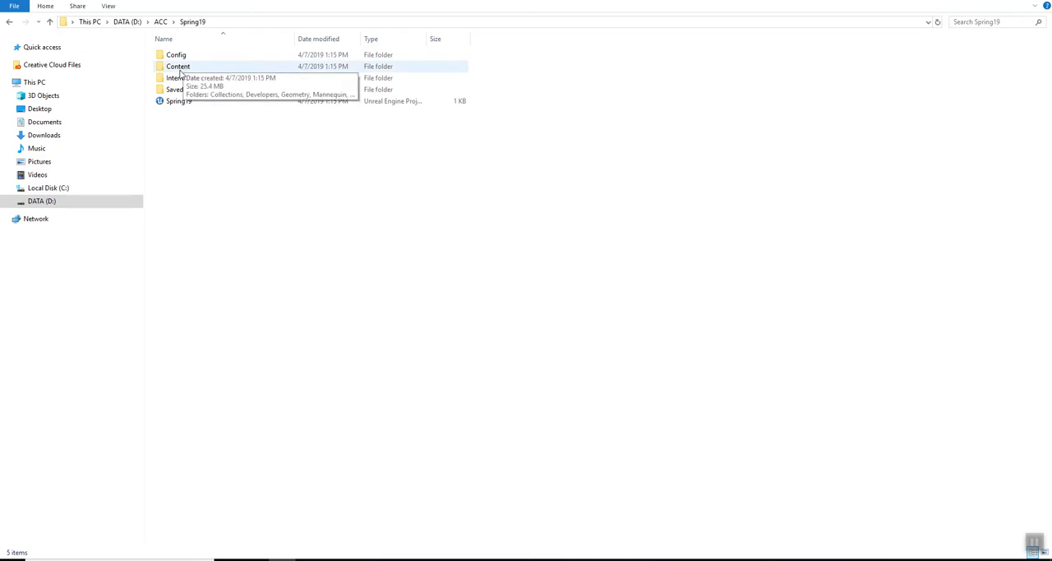
Step: View the Spring19 project's Content folder in File Explorer and return to the Unreal editor
double_click(180, 69)
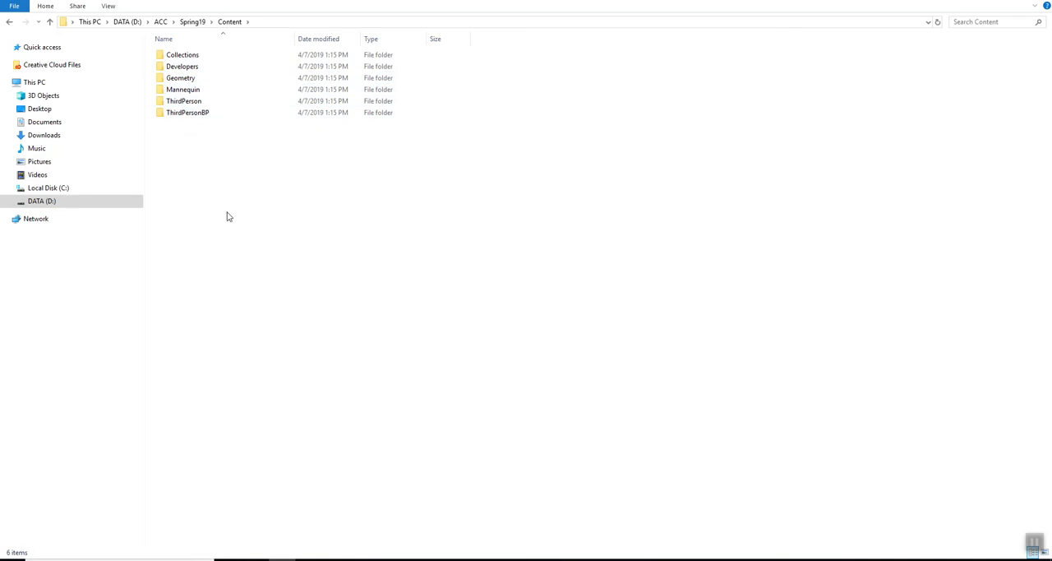
key(alt+Tab)
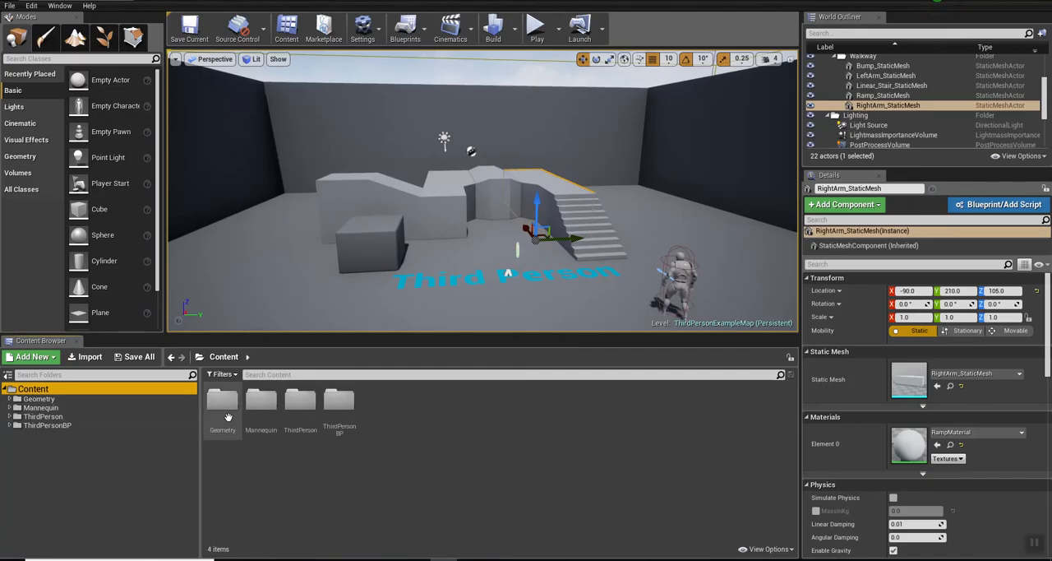
click(446, 414)
Step: Create a folder named Banner inside the Content folder and open it
click(24, 359)
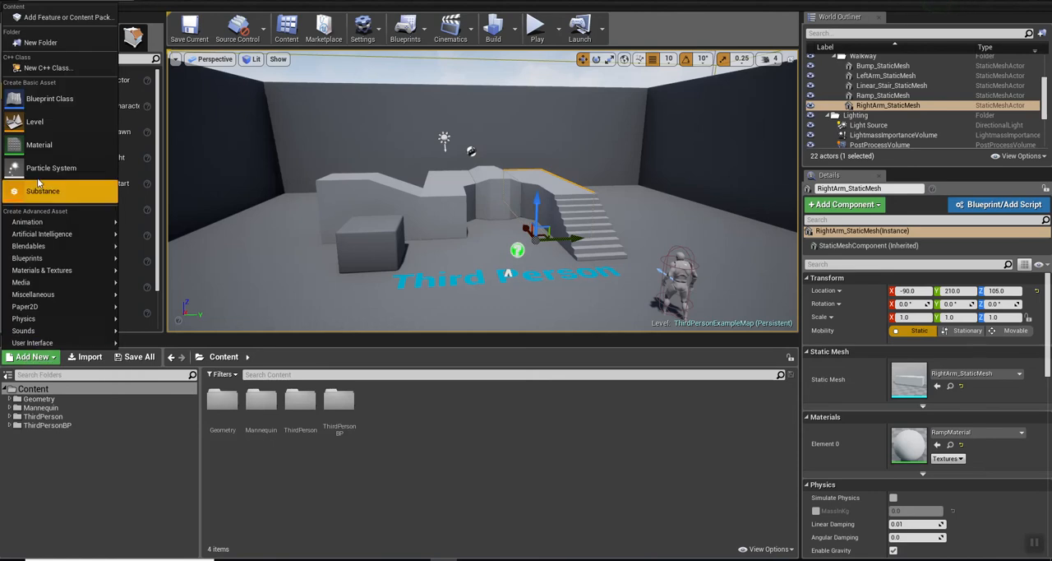
click(42, 48)
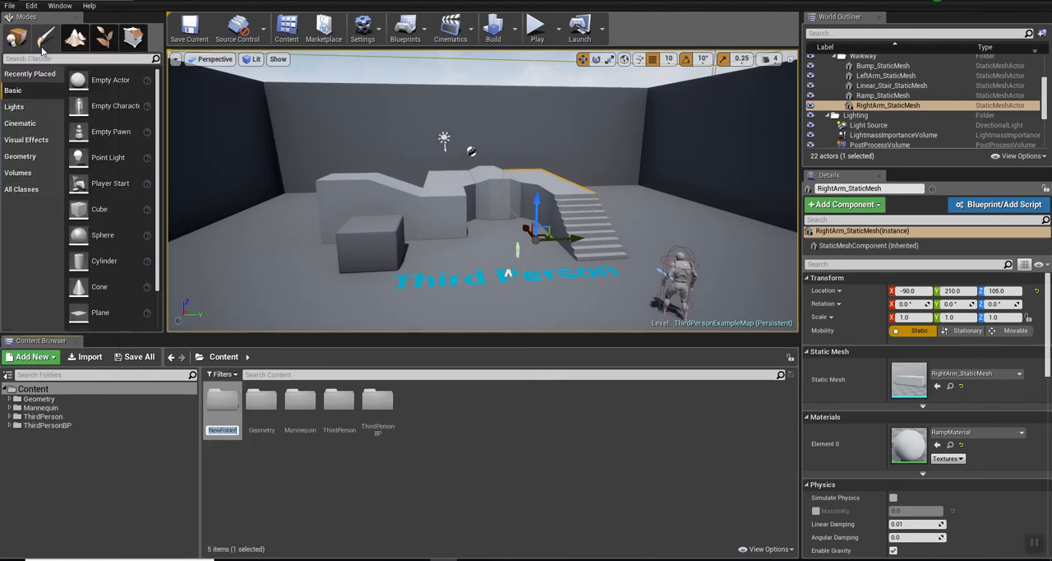
text(Banner)
key(Return)
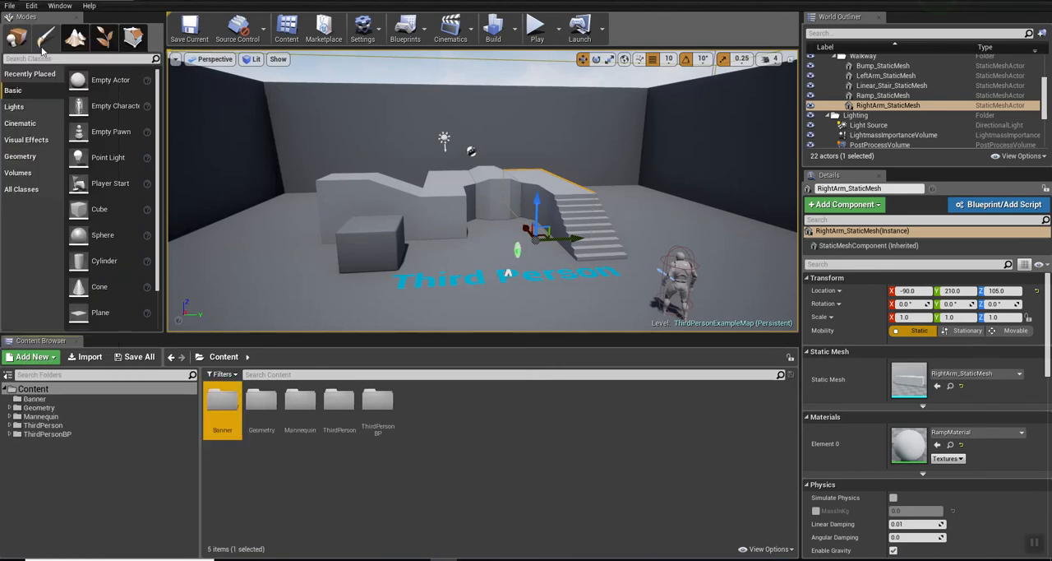
key(Return)
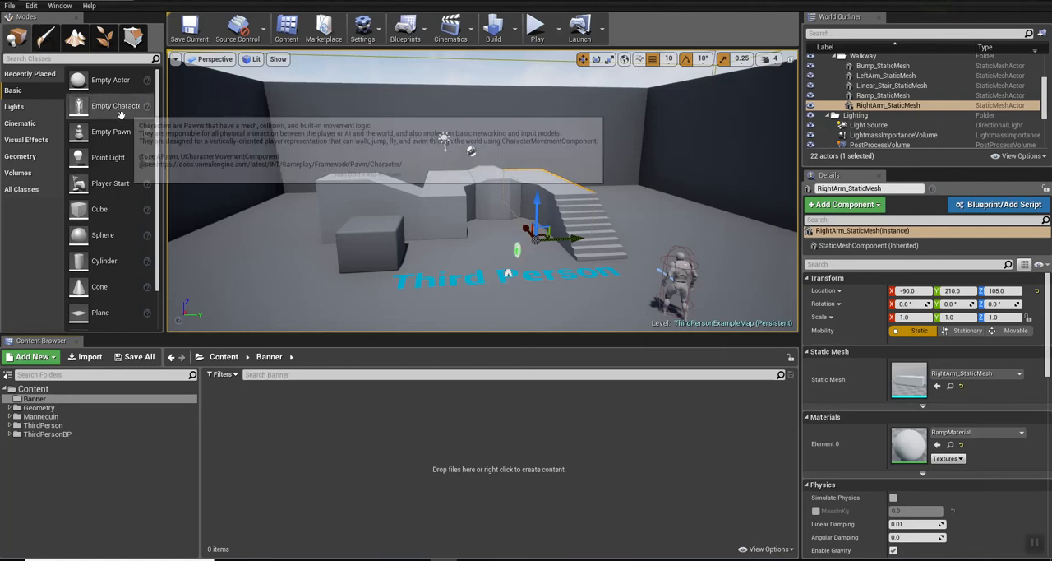
Step: Load the Banner_Final FBX file from the Desktop Post folder for import into the Banner folder
click(78, 358)
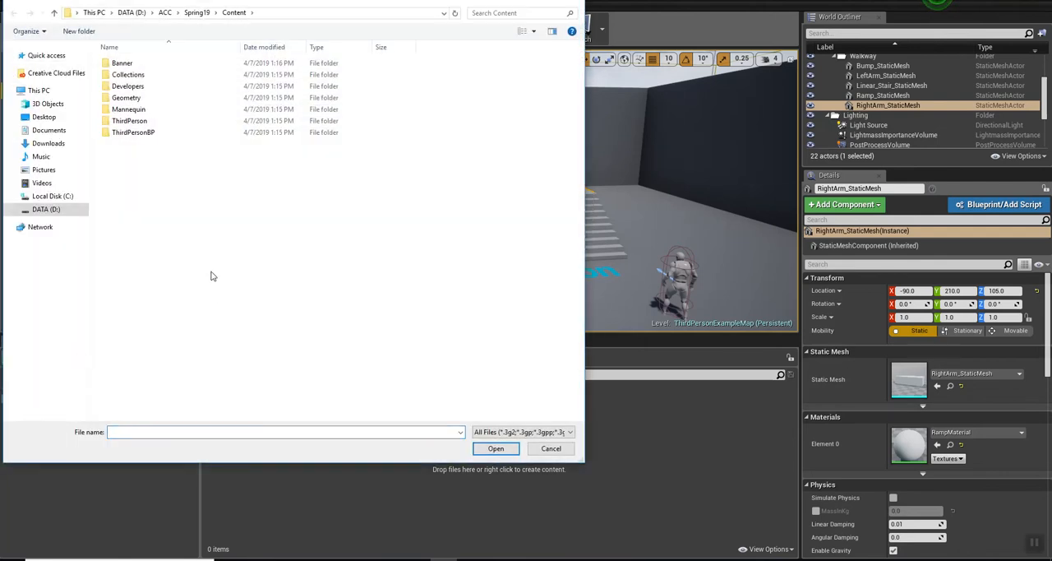
click(37, 118)
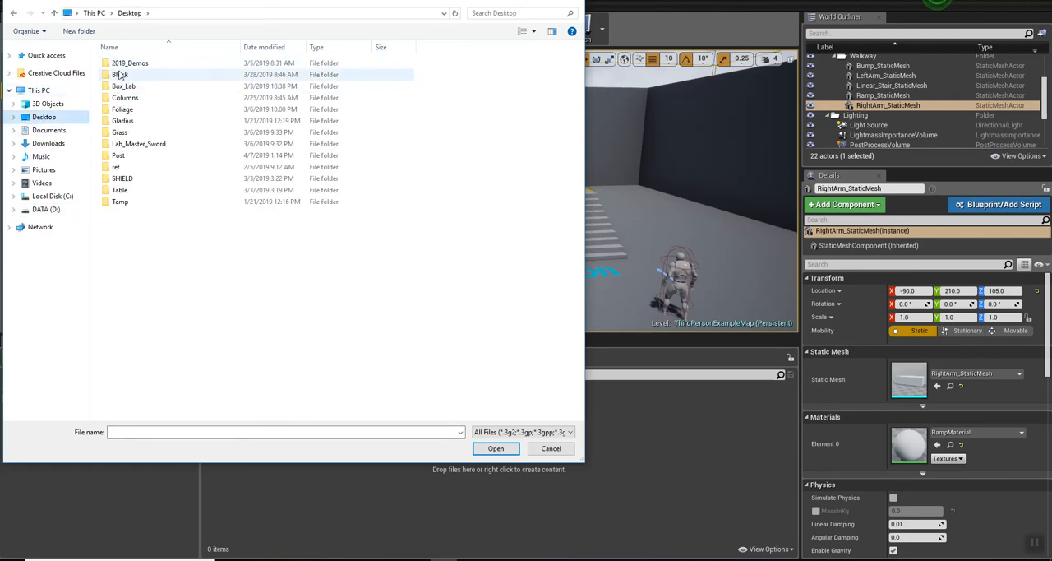
double_click(119, 156)
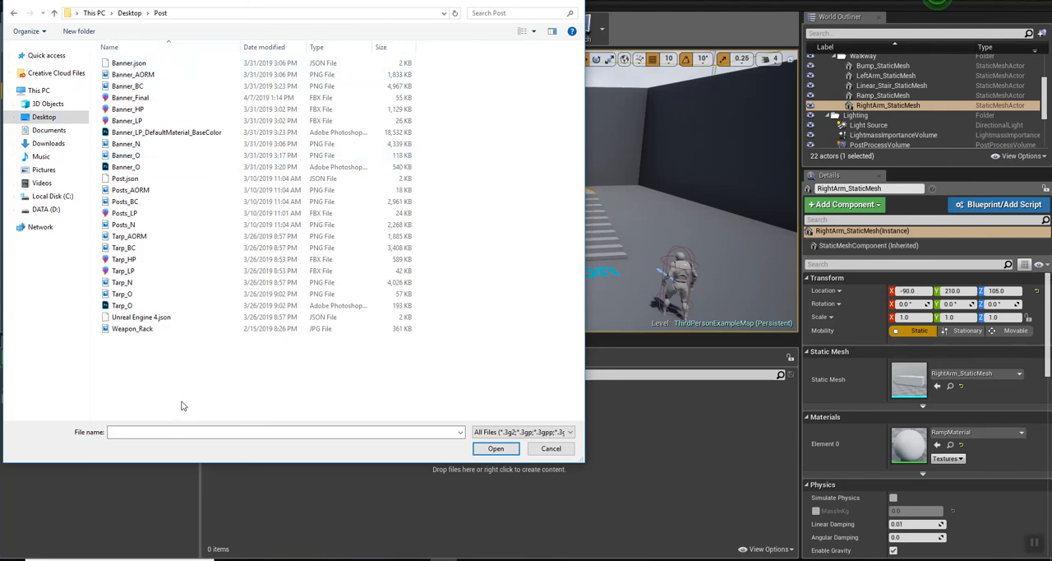
click(127, 98)
click(496, 449)
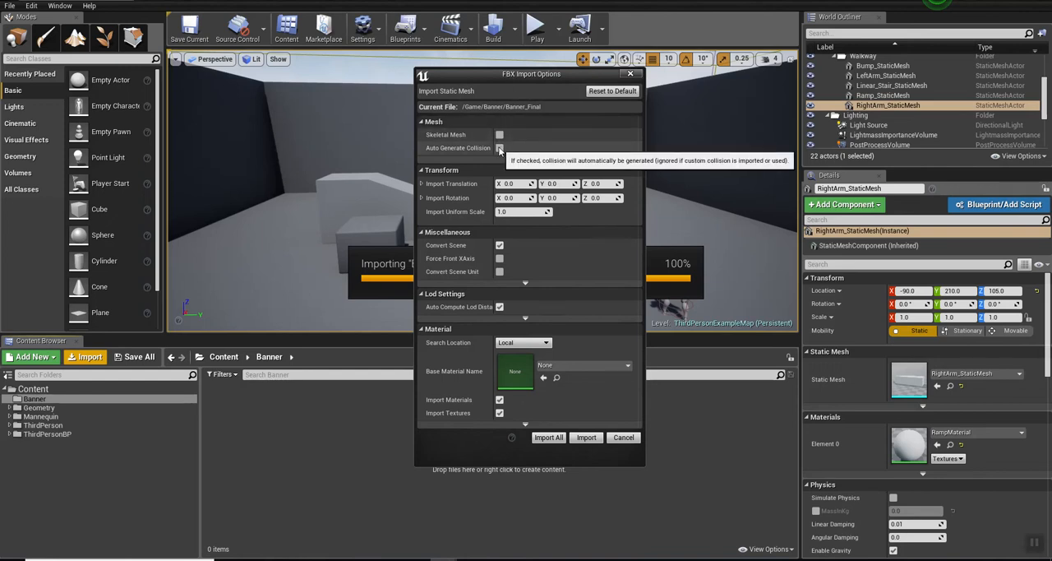
Step: Review the advanced mesh import options, disable Import Materials and Import Textures, and import the banner mesh
click(525, 159)
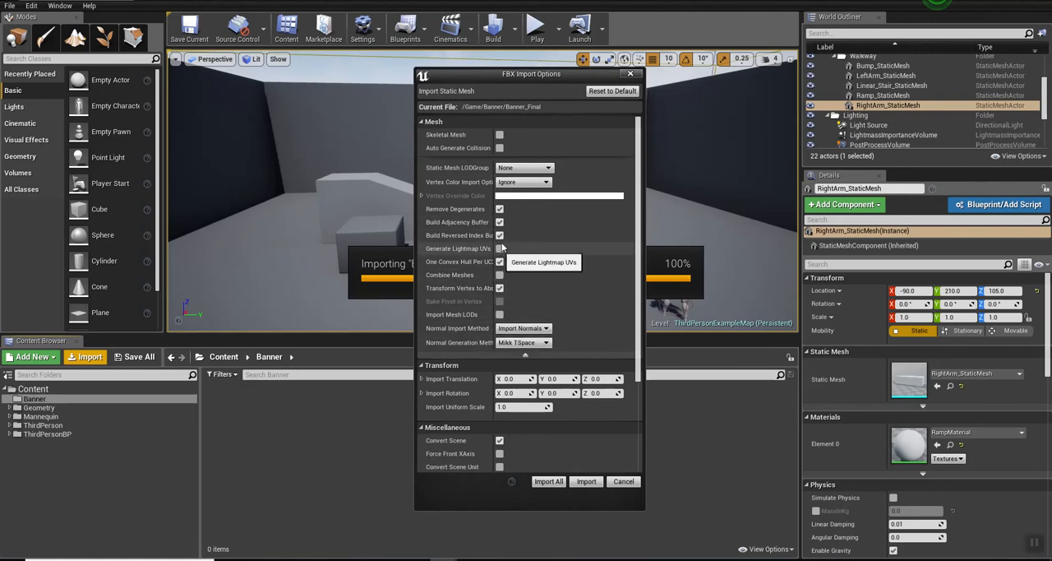
click(525, 354)
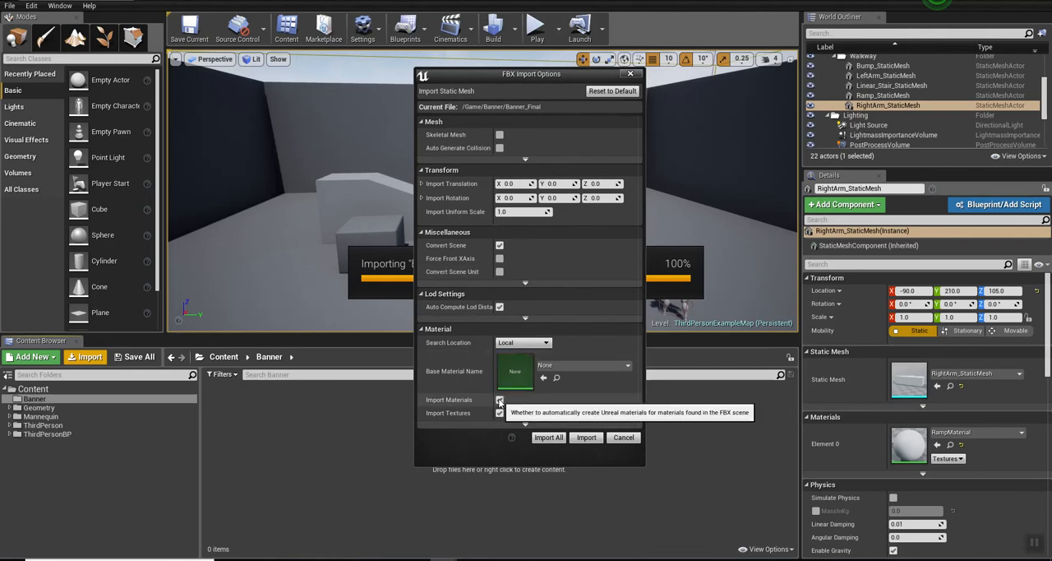
click(499, 399)
click(499, 369)
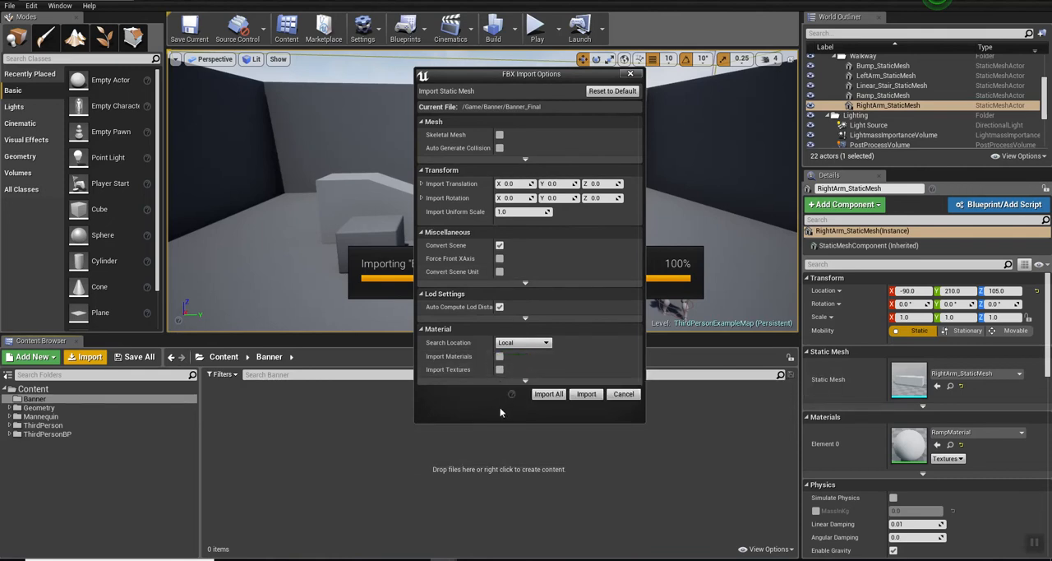
click(586, 394)
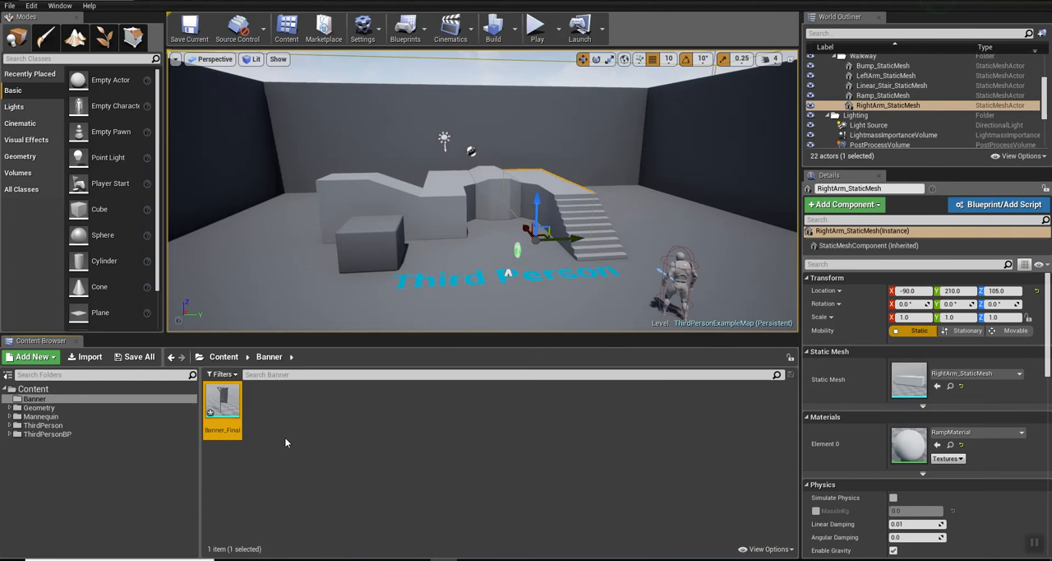
Step: Place the Banner_Final mesh on the floor beyond the stairs and rotate it to about 130° around Z
mouse_move(222, 401)
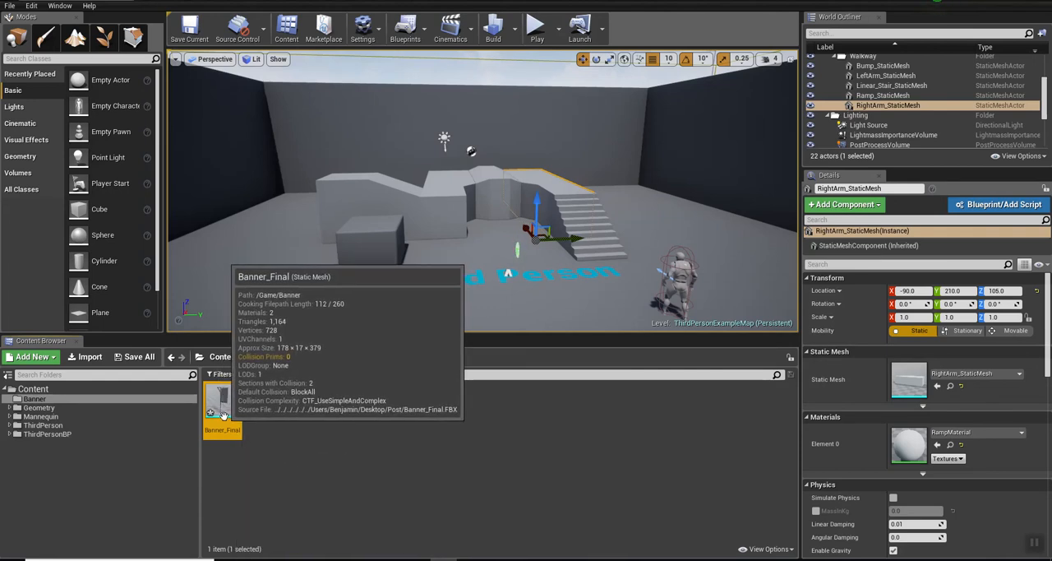
drag(223, 414, 640, 238)
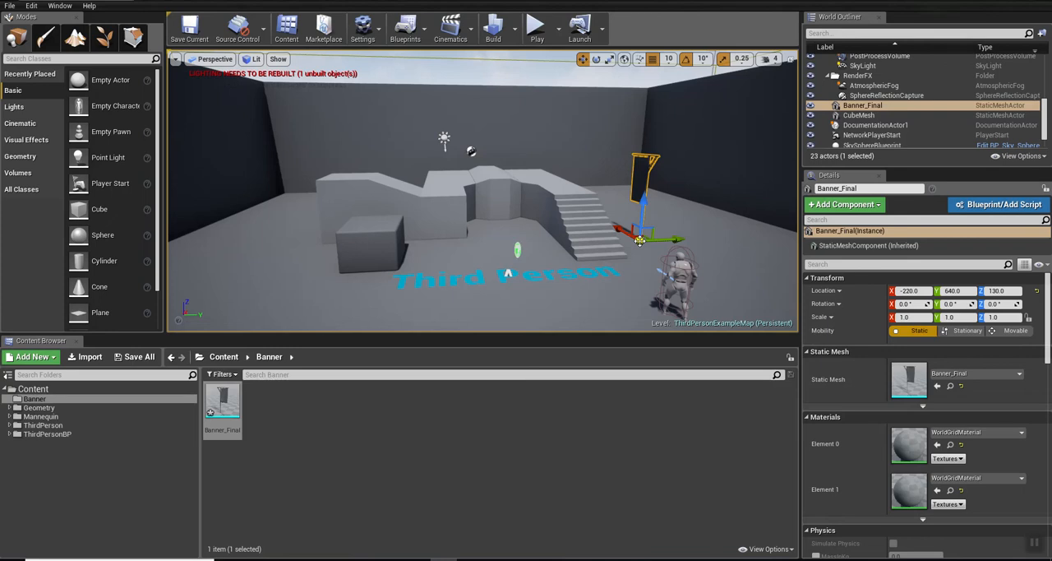
key(e)
drag(657, 262, 717, 234)
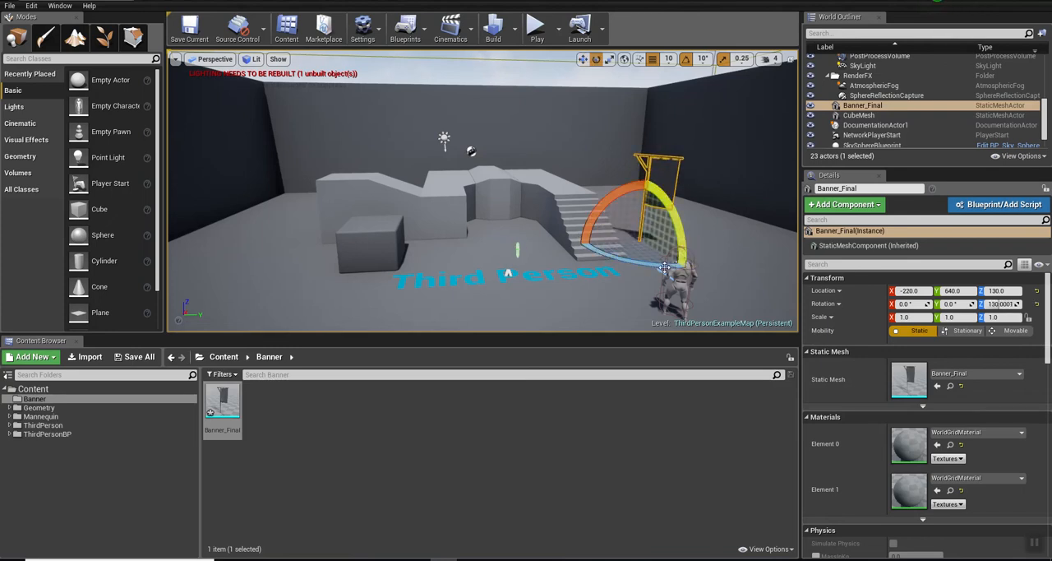
Step: Switch to 3ds Max and move the banner along X to about 386, away from the world origin
key(alt+Tab)
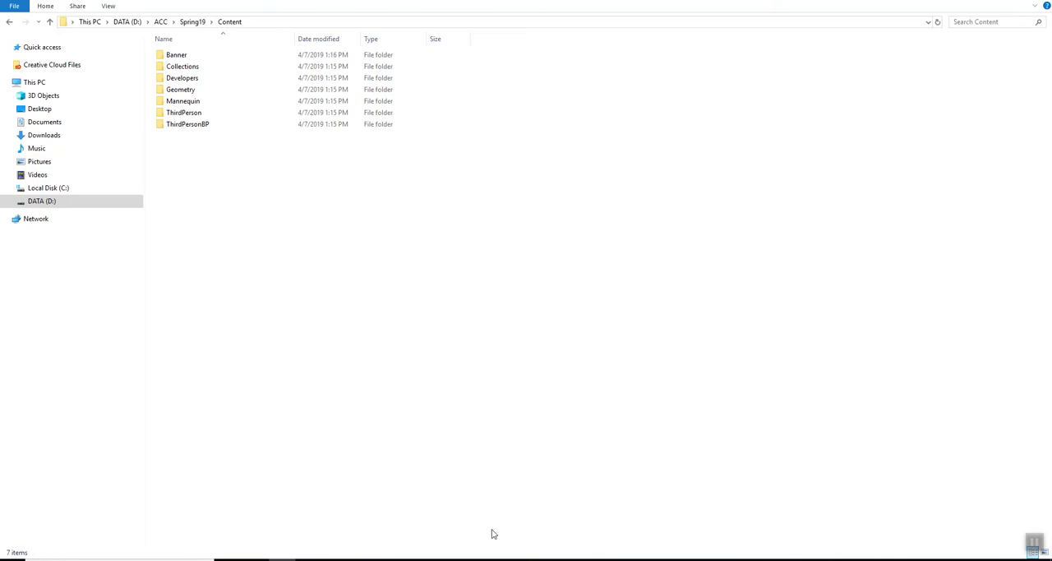
click(389, 559)
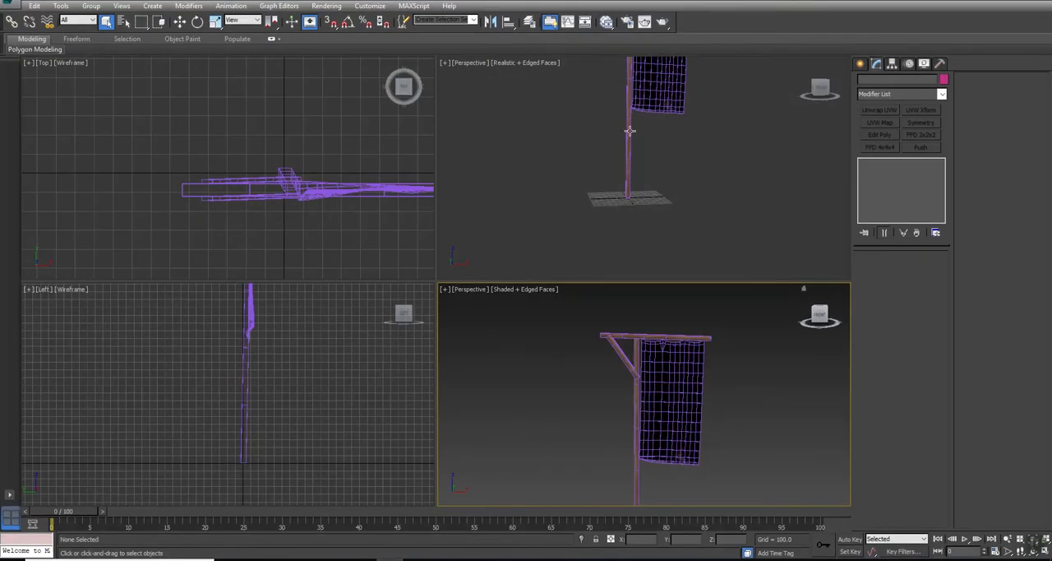
click(629, 131)
key(w)
drag(662, 197, 849, 188)
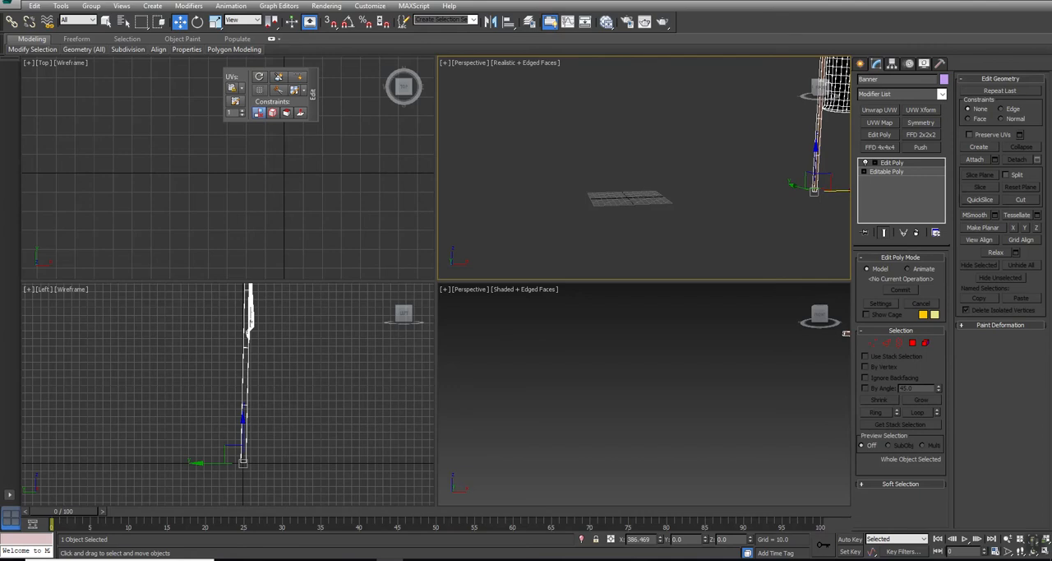
Step: Export the selected off-origin banner over the existing Banner_Final.FBX, and reimport the Banner_Final mesh in Unreal
click(10, 6)
mouse_move(41, 173)
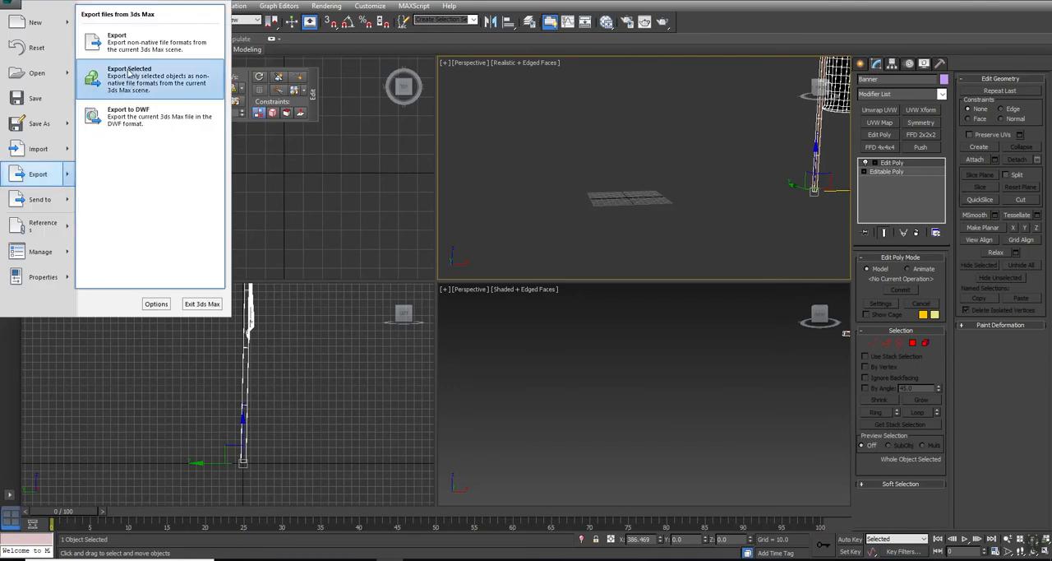
click(125, 76)
double_click(97, 63)
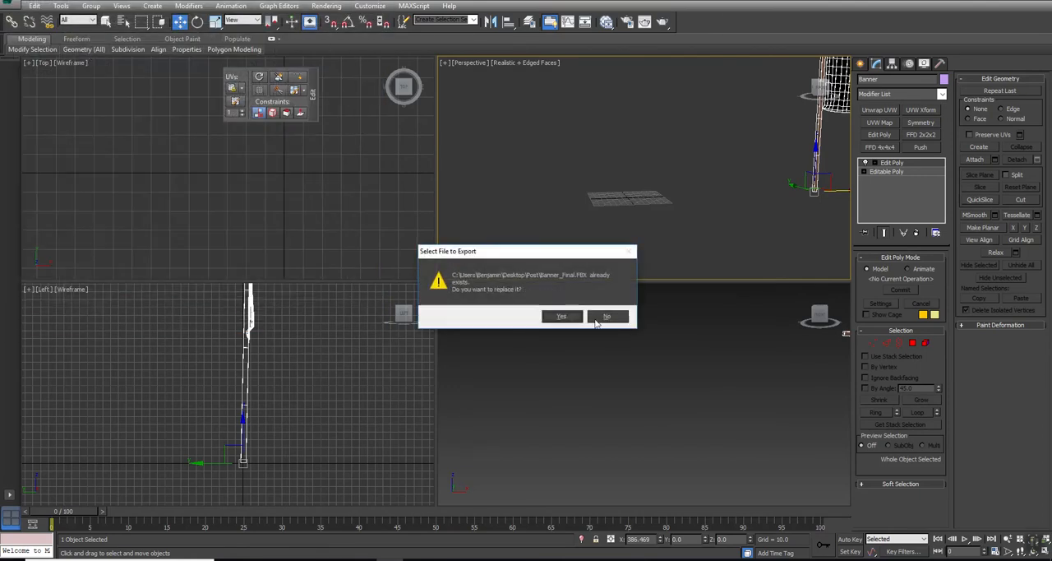
click(567, 319)
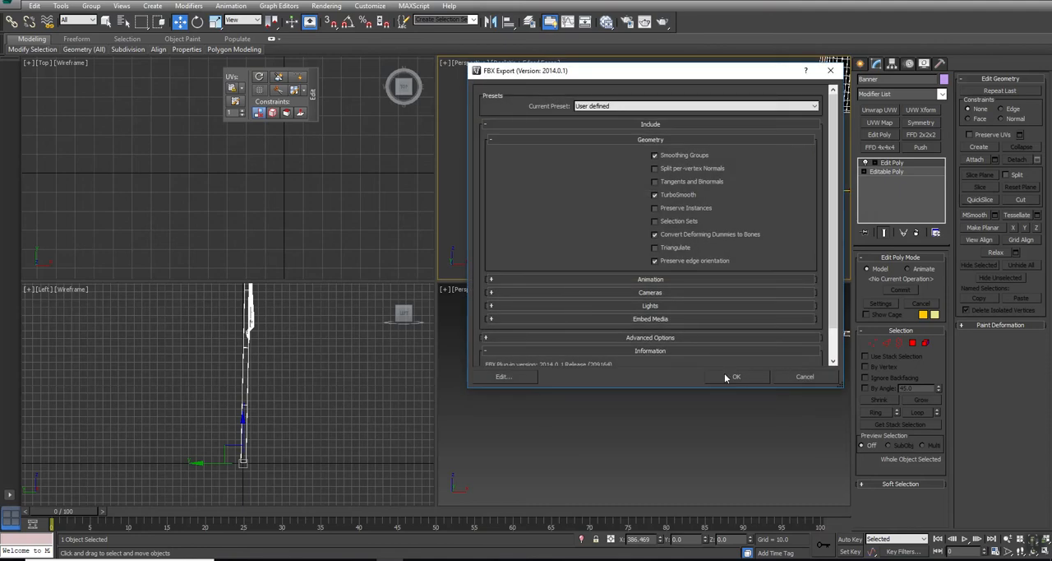
click(727, 376)
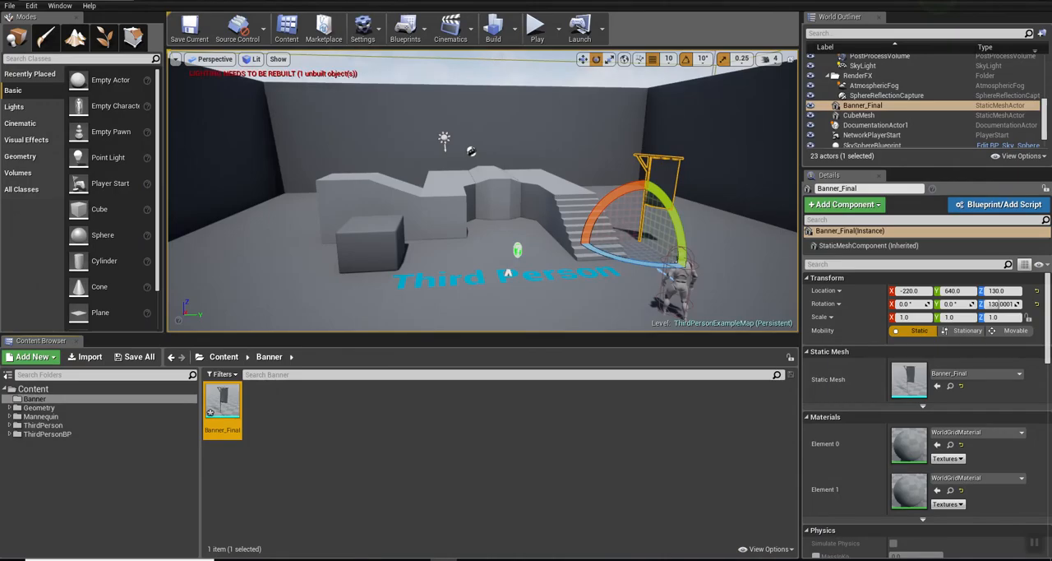
right_click(222, 406)
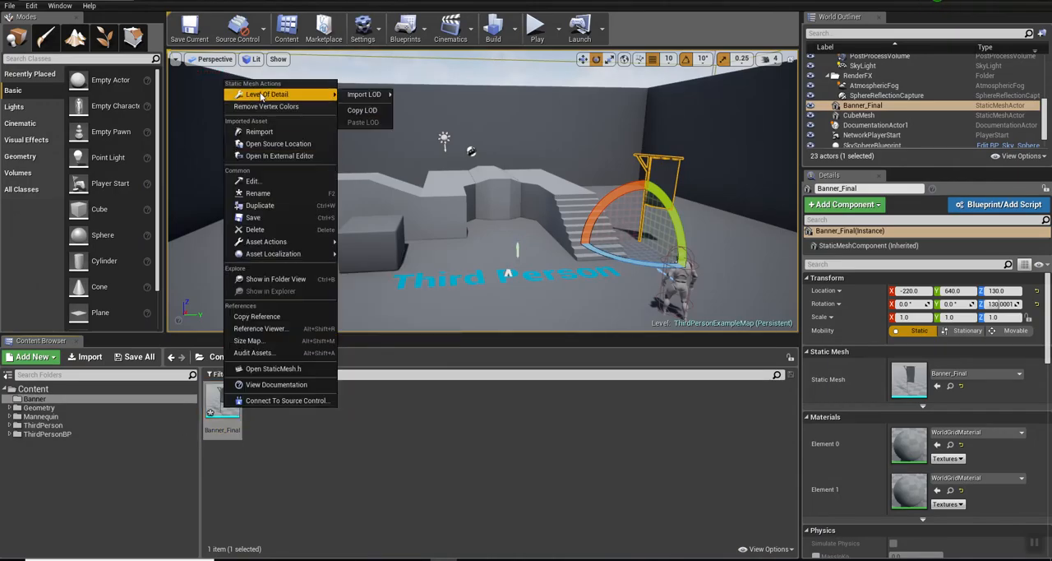
click(259, 131)
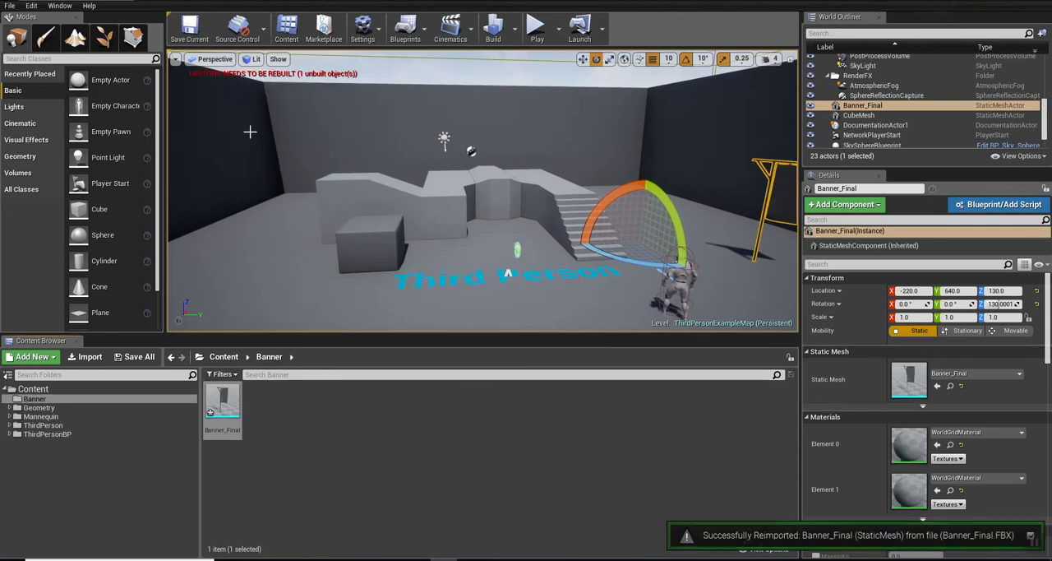
Step: Rotate the placed banner to about 110° around Z and move it along Y to -280
mouse_move(636, 257)
mouse_down()
mouse_move(576, 242)
mouse_move(611, 252)
mouse_up()
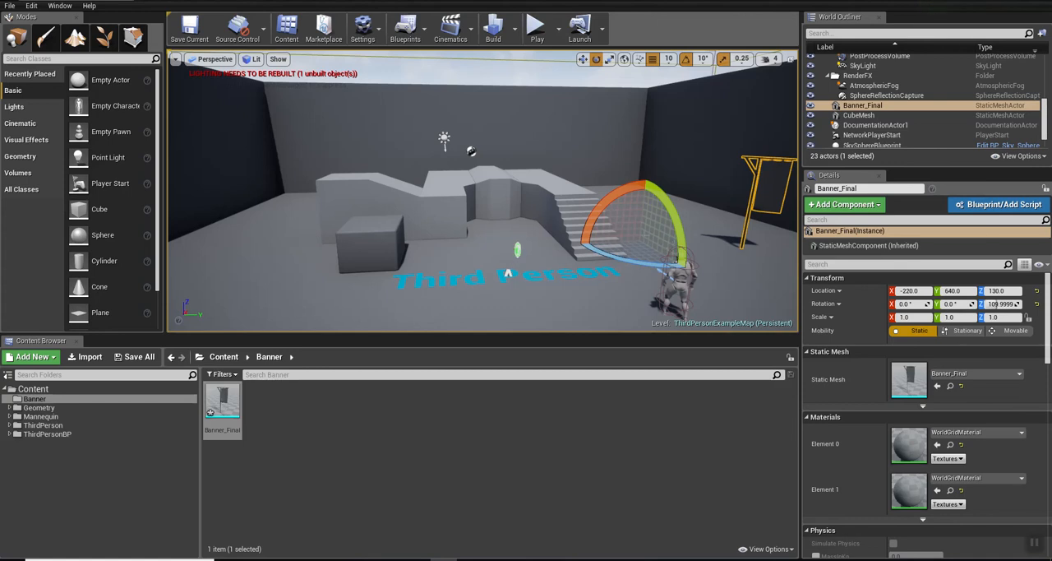
key(w)
drag(677, 238, 471, 263)
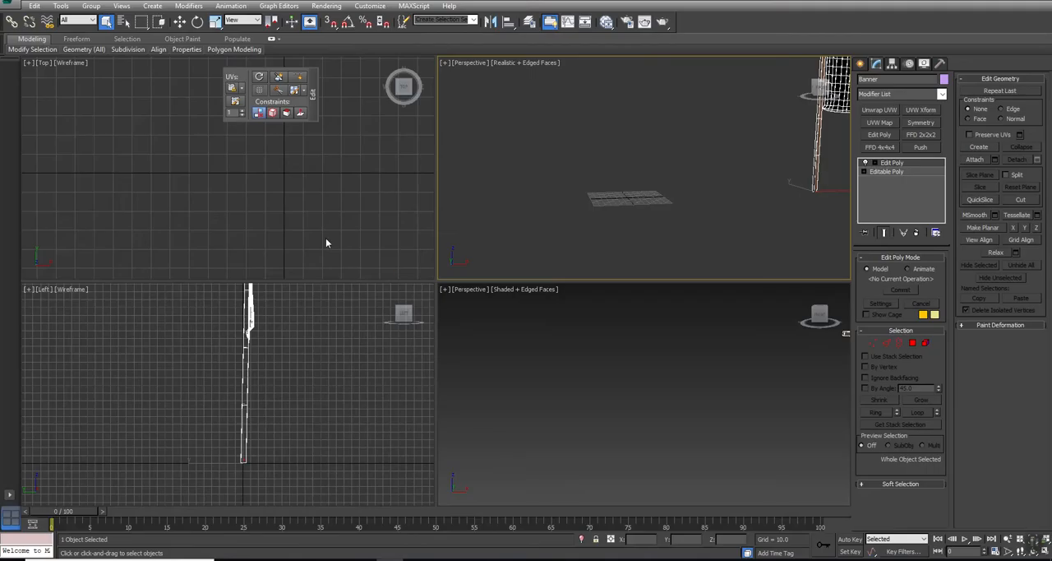
Step: Return to 3ds Max and set the banner's X position to 0
key(w)
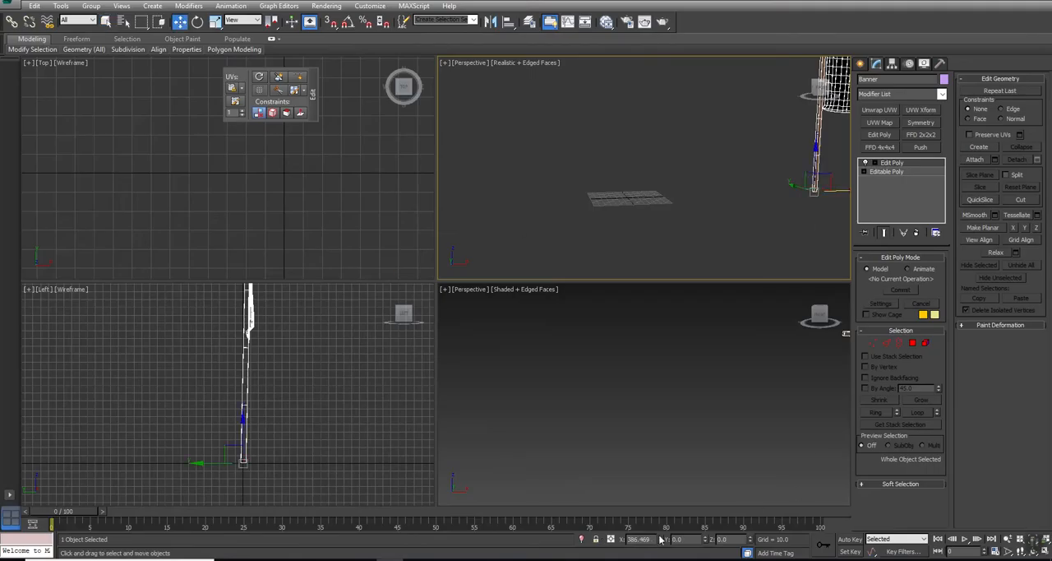
text(0)
key(Return)
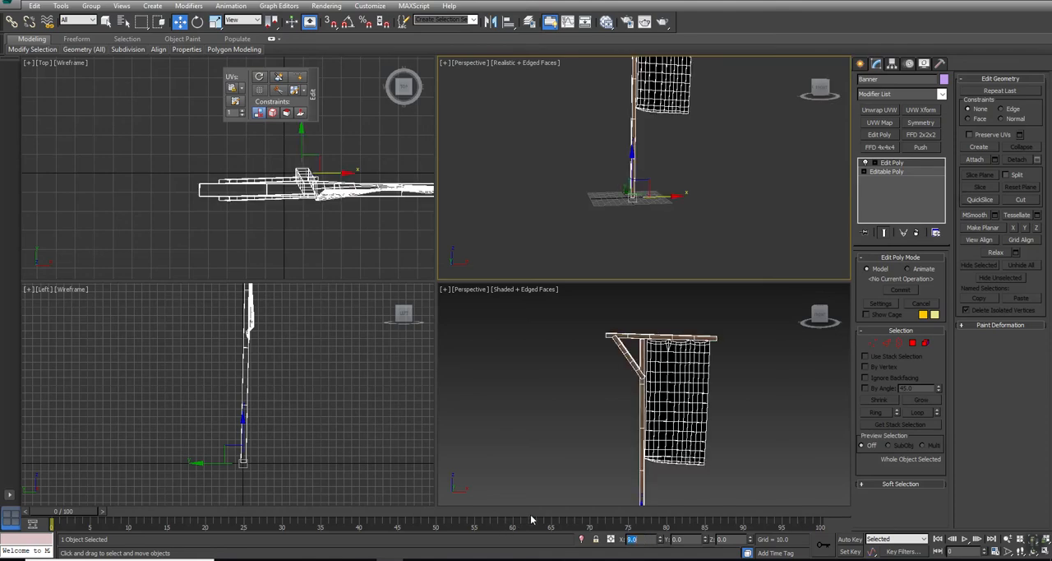
text(0)
key(Return)
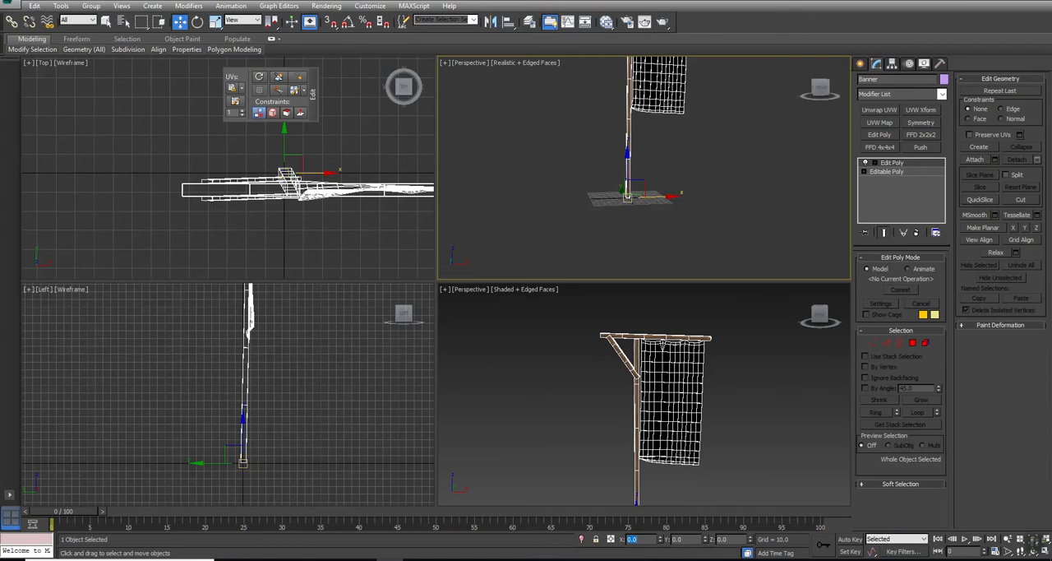
Step: Export the recentred banner as a selected object, replacing the Banner_Final.FBX file with the current FBX export settings
click(12, 5)
mouse_move(66, 174)
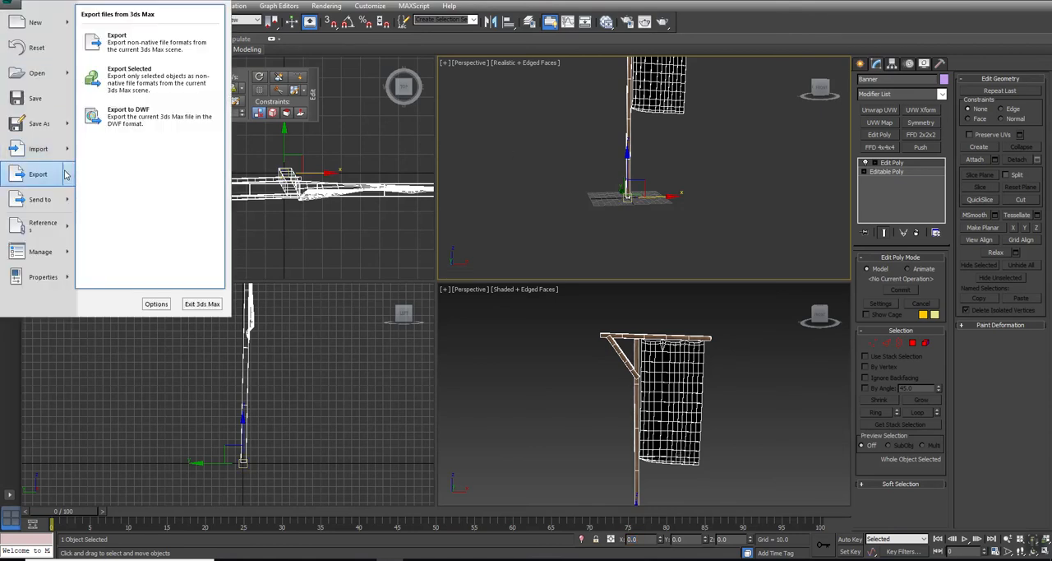
click(103, 72)
click(89, 60)
click(360, 307)
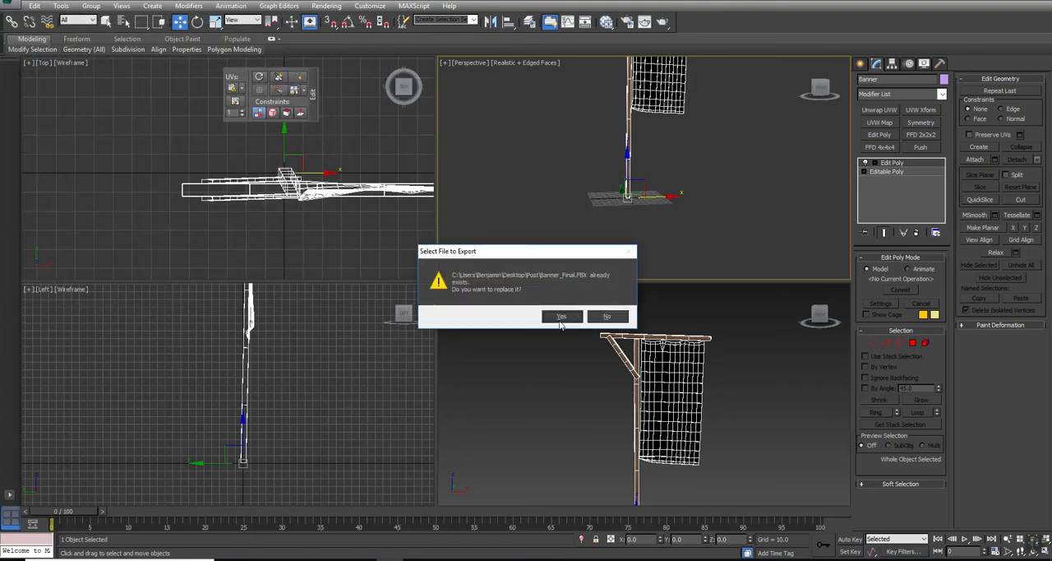
click(559, 316)
click(735, 380)
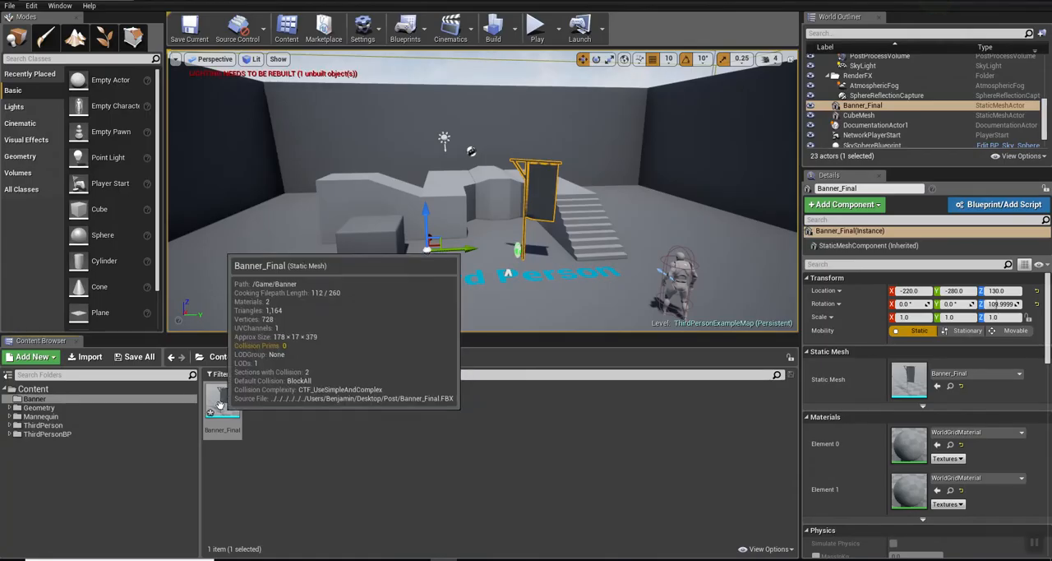
Step: Reimport the Banner_Final mesh in Unreal and move the placed banner forward along X to -470
right_click(238, 400)
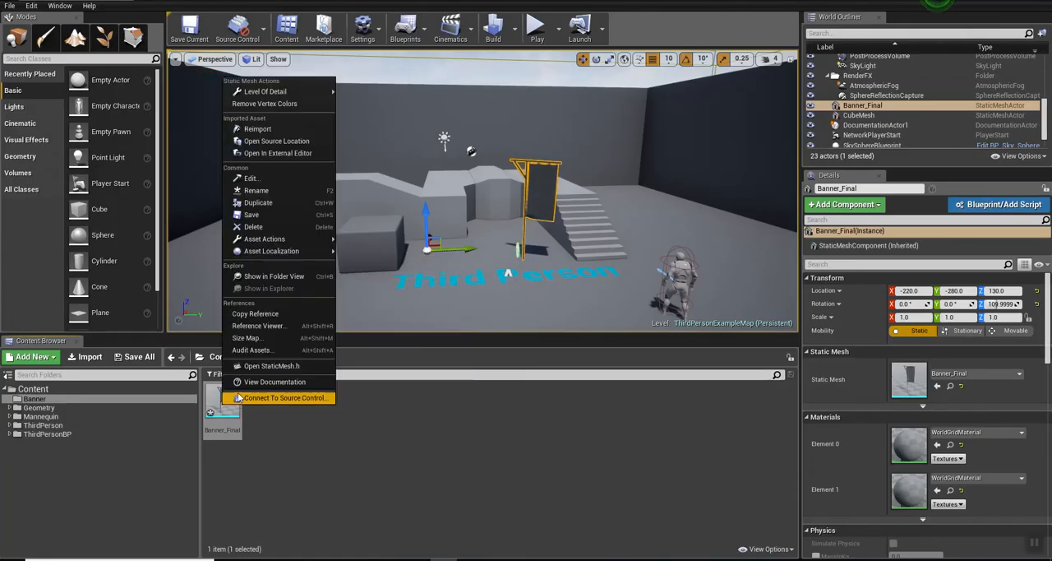
click(254, 129)
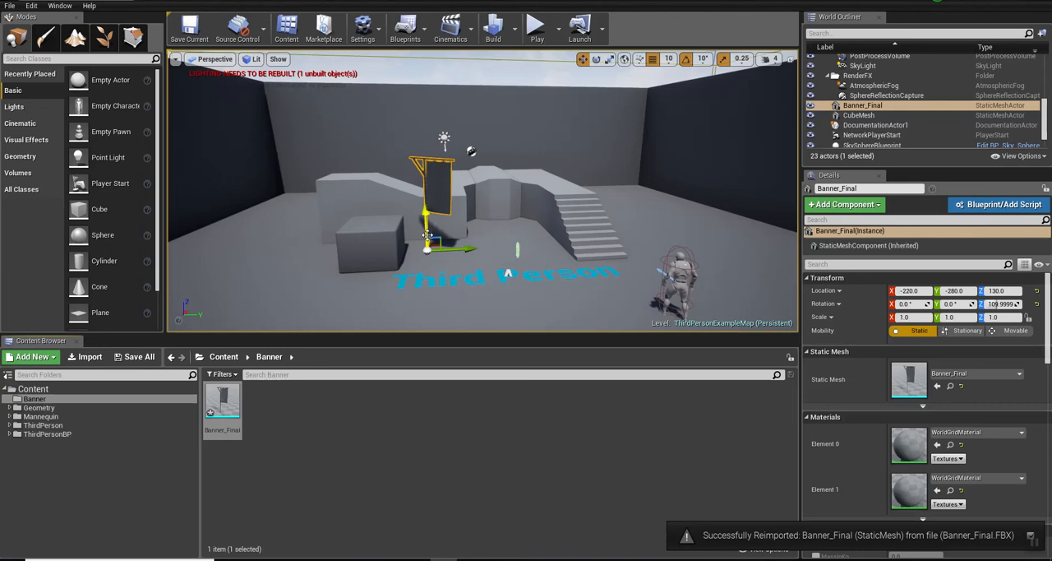
drag(431, 240, 422, 265)
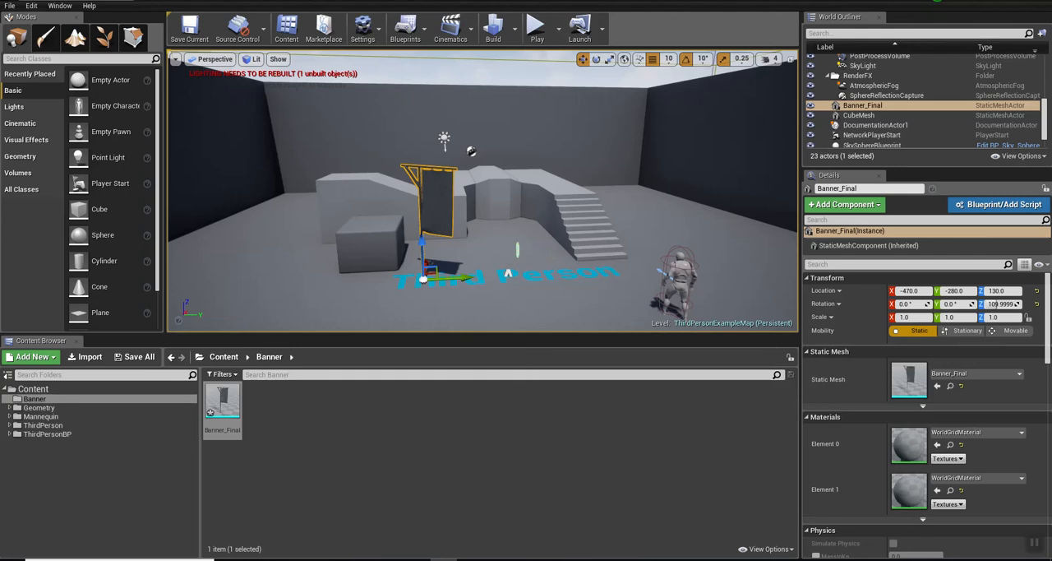
click(323, 451)
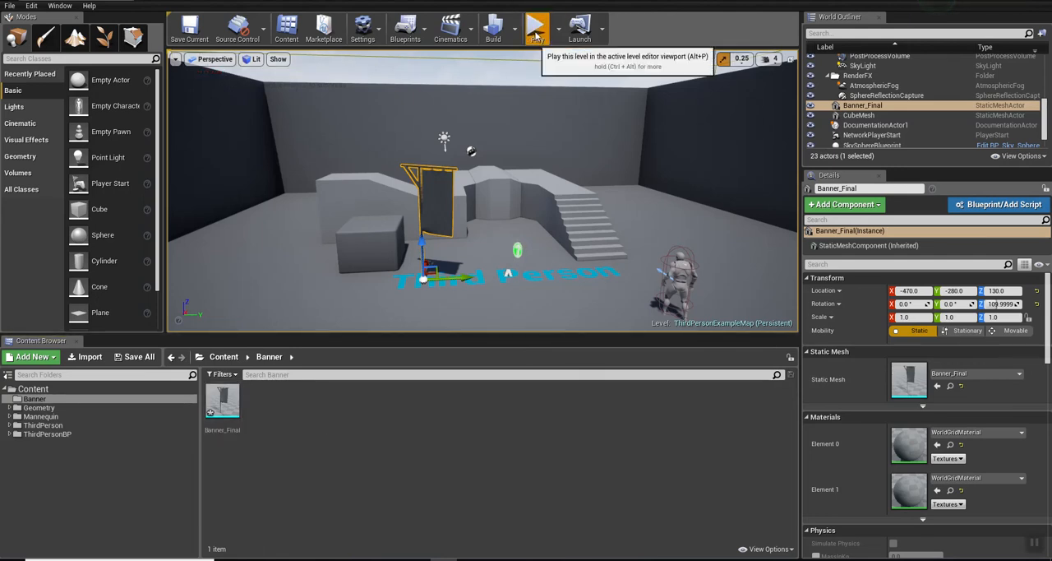
Step: Play the level, run the character around the banner to check its scale, and stop the play session
click(537, 28)
key(w)
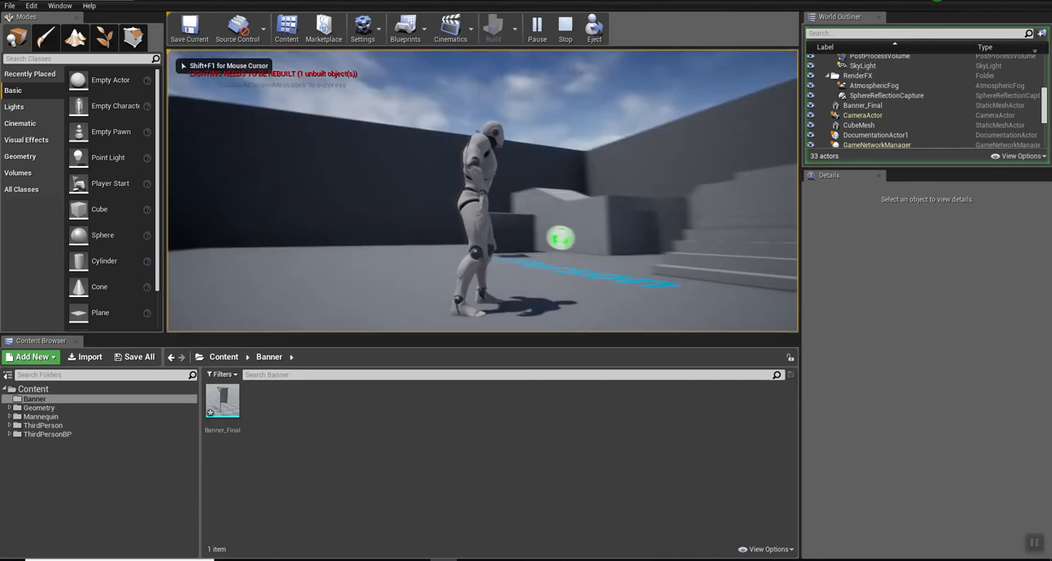
key(w)
key(a)
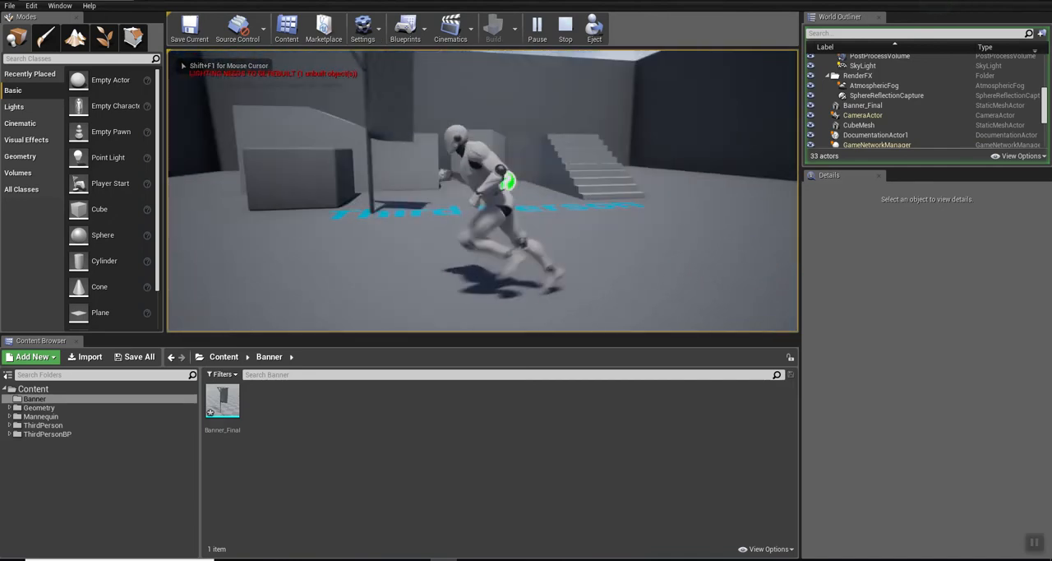
key(w)
key(s)
key(w)
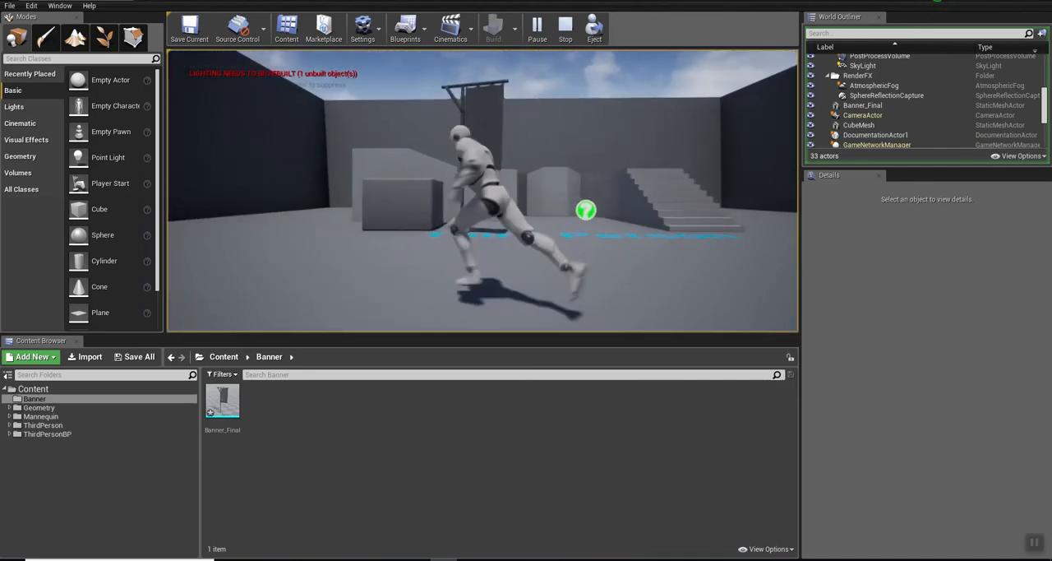
key(a)
key(w)
key(s)
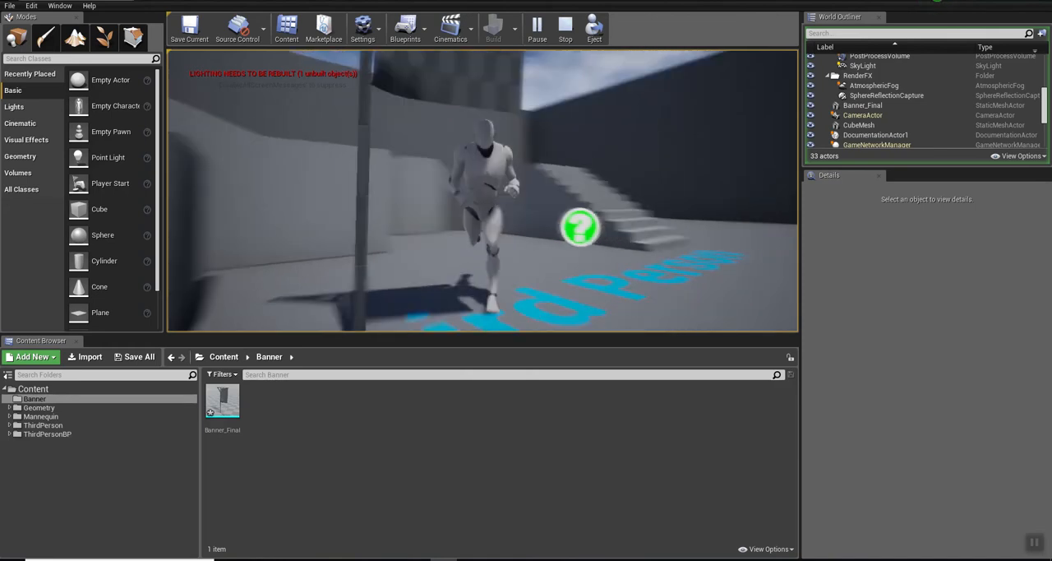
key(d)
key(s)
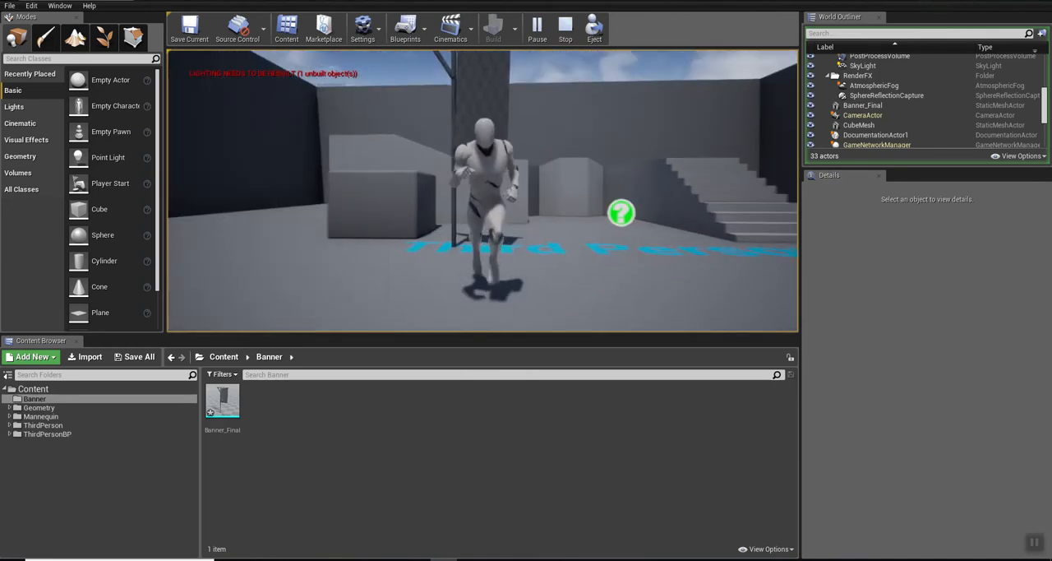
key(Escape)
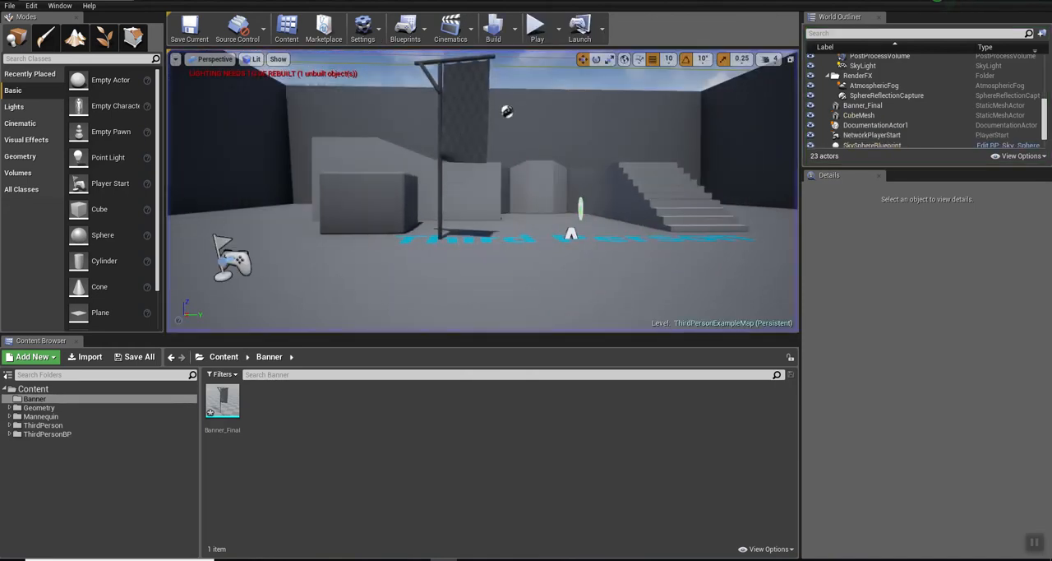
Step: Duplicate the placed banner and move the copy along Y to 530, past the foot of the stairs
click(464, 128)
right_drag(463, 128, 436, 111)
key(s)
key(s)
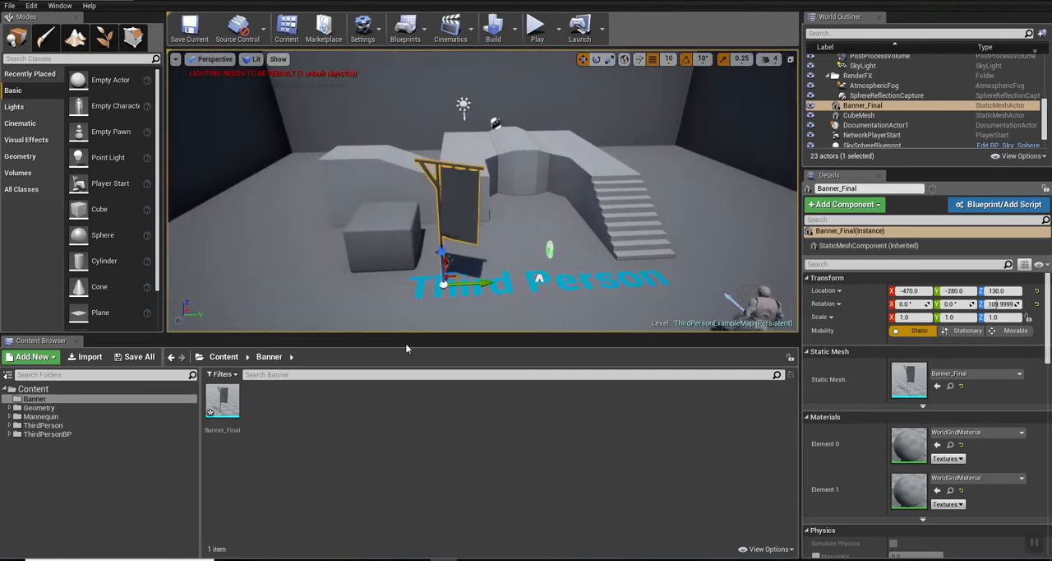
alt+drag(487, 283, 744, 278)
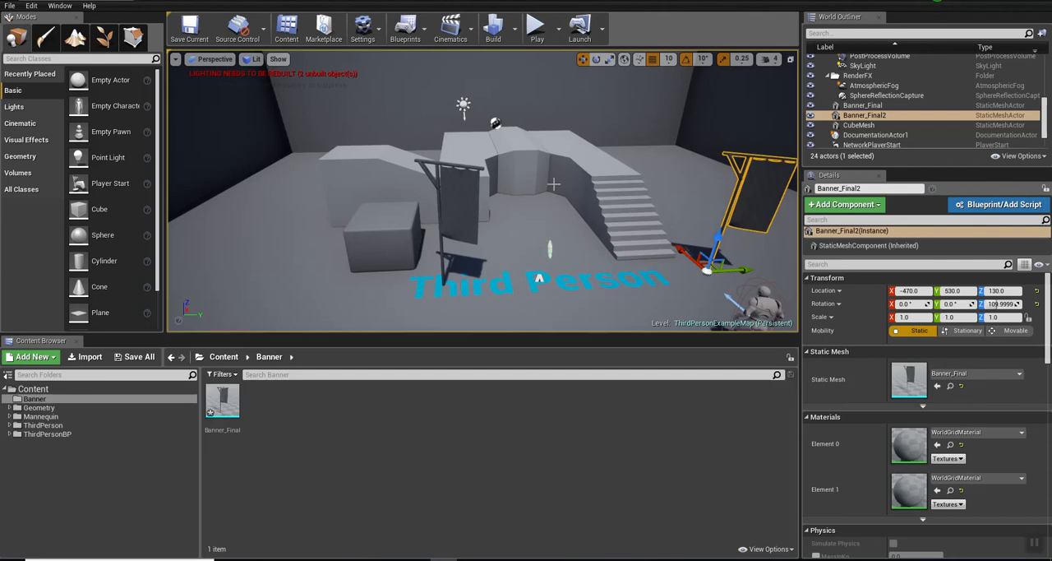
Step: Examine the two placed banners and the surrounding level from several angles
mouse_move(549, 174)
right_down()
mouse_move(490, 115)
mouse_move(468, 238)
mouse_move(584, 255)
mouse_move(698, 168)
mouse_move(625, 254)
mouse_move(576, 156)
mouse_move(571, 201)
mouse_move(559, 182)
right_up()
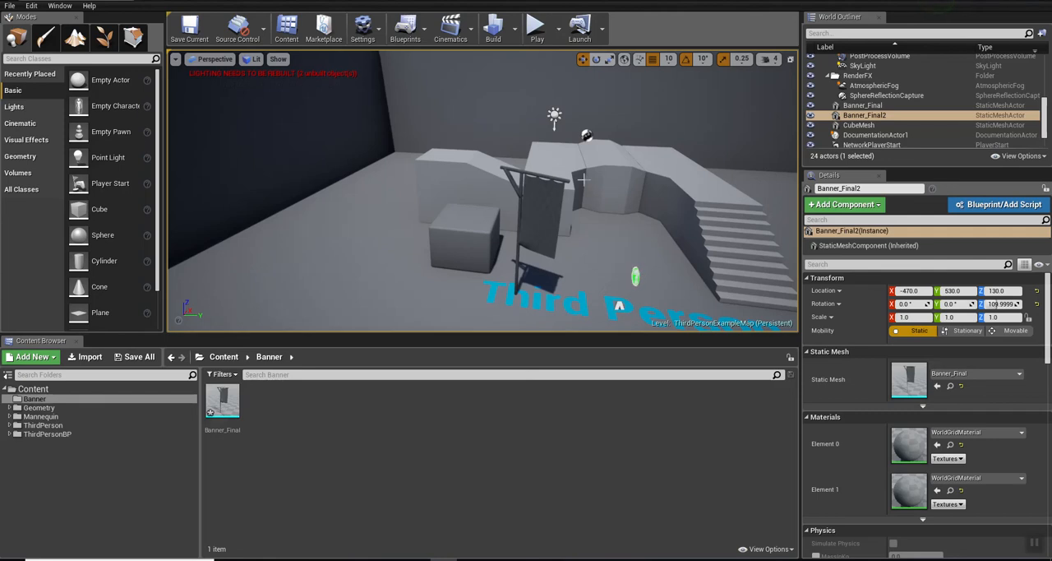
right_drag(493, 189, 493, 242)
key(w)
key(s)
key(s)
drag(314, 257, 314, 216)
key(s)
right_drag(287, 242, 448, 234)
right_drag(707, 267, 641, 296)
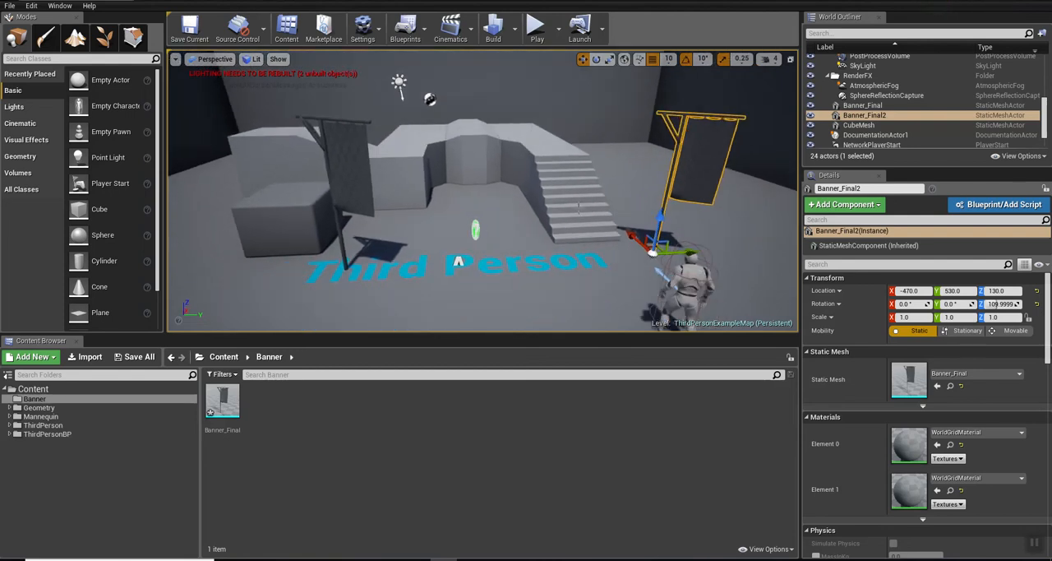
Step: Place a third Banner_Final on the raised walkway at about X 480, Y 400, Z 330, and rotate it to 110° around Z
drag(222, 402, 589, 137)
key(e)
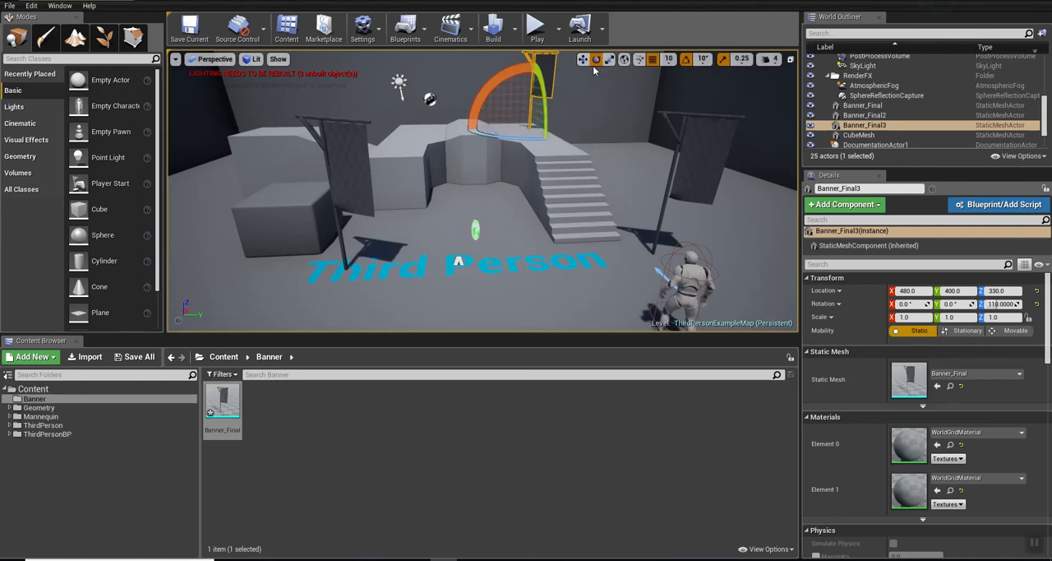
Step: Try stretching the walkway banner to 1.25 along Z, and reset its Z scale to 1
right_drag(555, 214, 554, 156)
key(r)
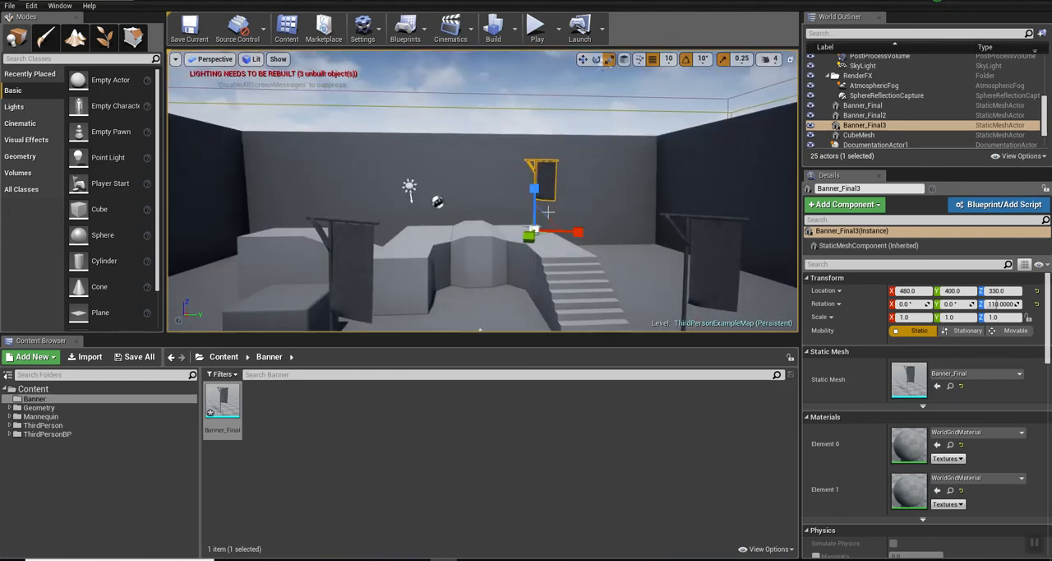
mouse_move(532, 227)
mouse_down()
mouse_move(533, 186)
mouse_move(533, 216)
mouse_up()
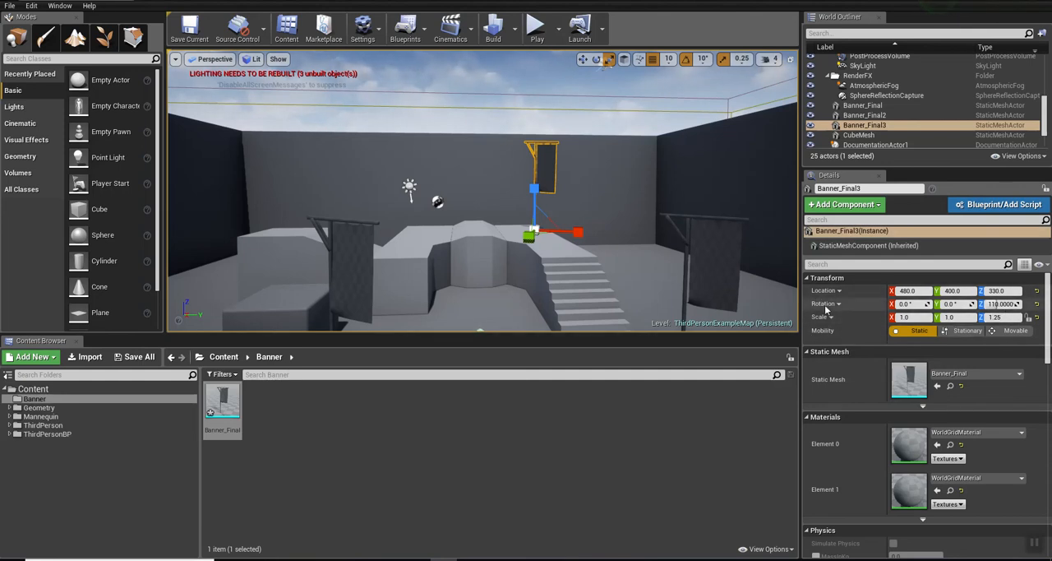
click(1003, 315)
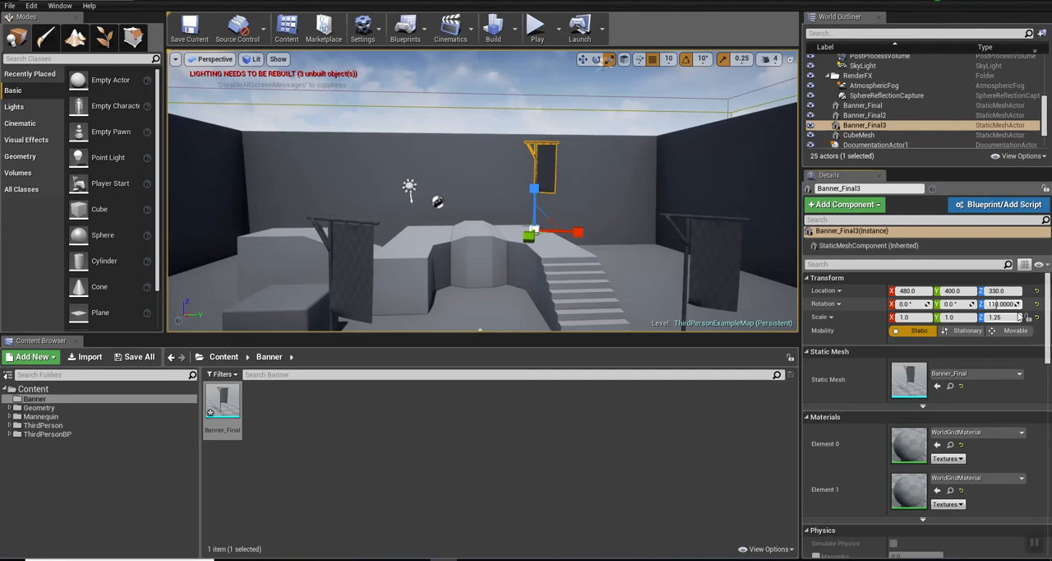
text(1)
key(Return)
key(Return)
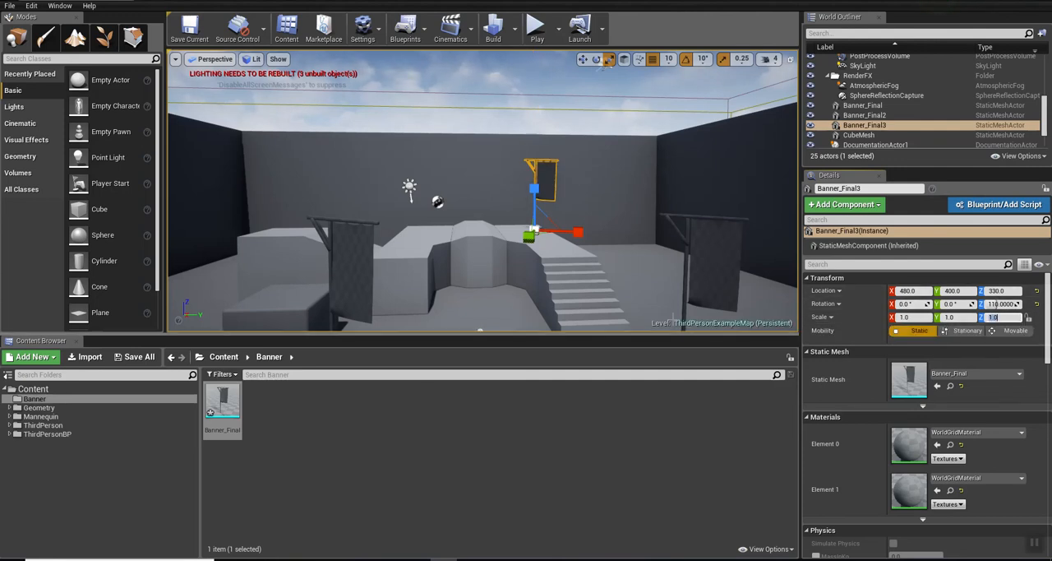
scroll(443, 223, up, 2)
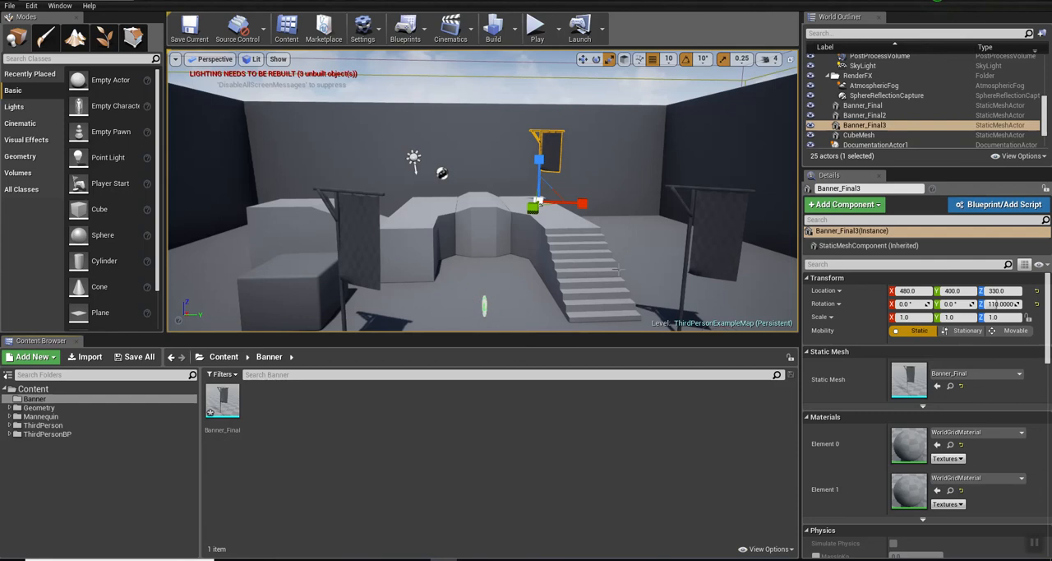
right_drag(618, 269, 638, 283)
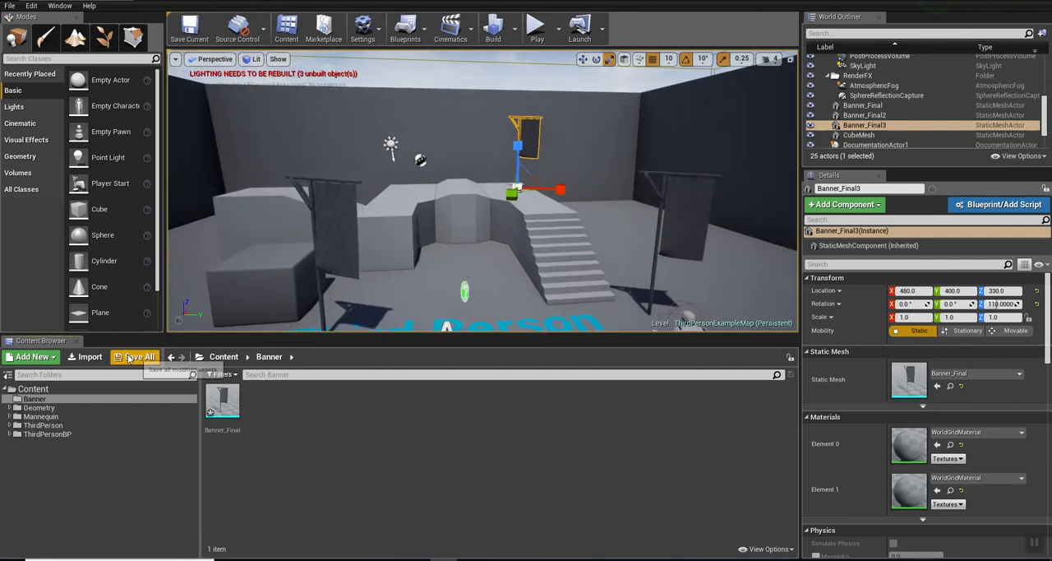
Step: Import the Banner_AORM, Banner_BC, Banner_N, Banner_O, Posts_AORM, Posts_BC and Posts_N PNG textures into the Banner folder
click(87, 356)
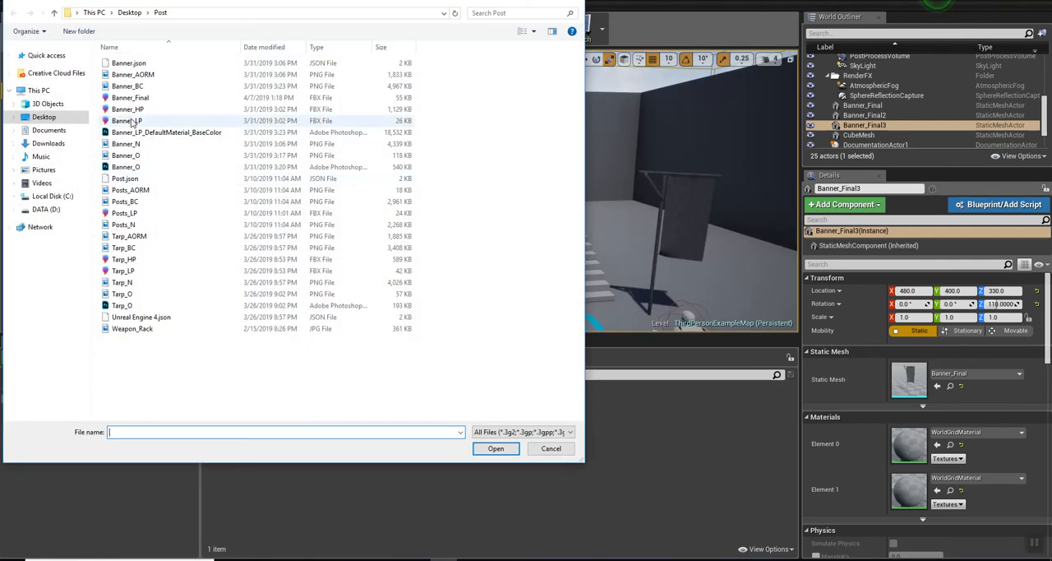
click(131, 75)
ctrl+click(126, 87)
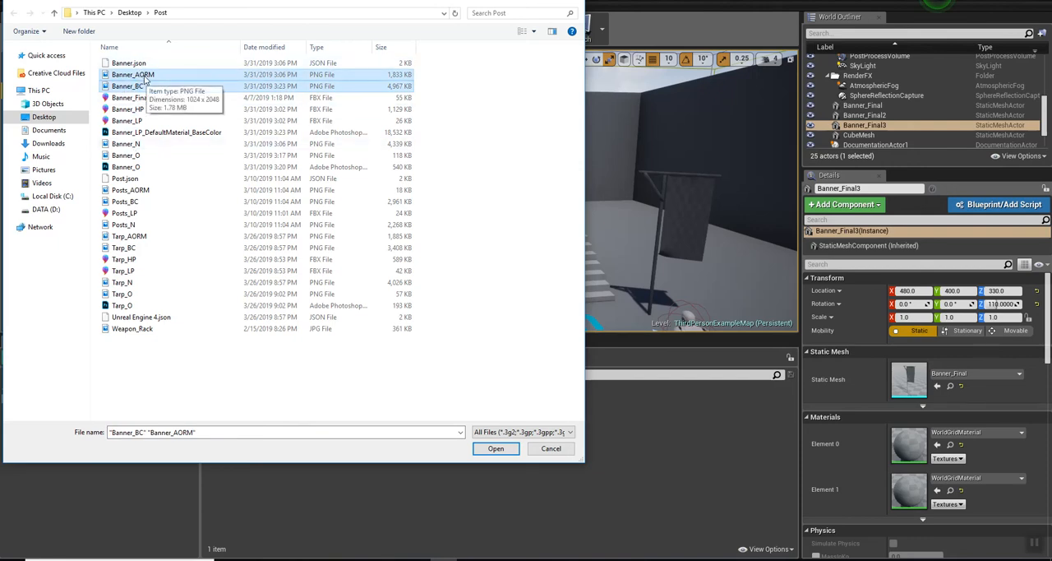
ctrl+click(128, 144)
ctrl+click(130, 156)
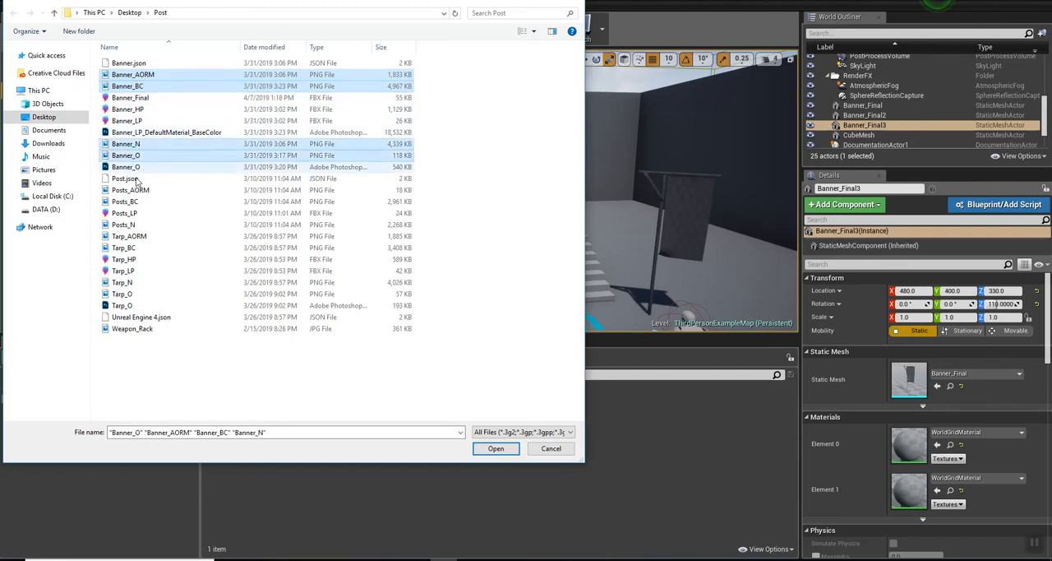
ctrl+click(129, 190)
ctrl+click(127, 203)
ctrl+click(123, 226)
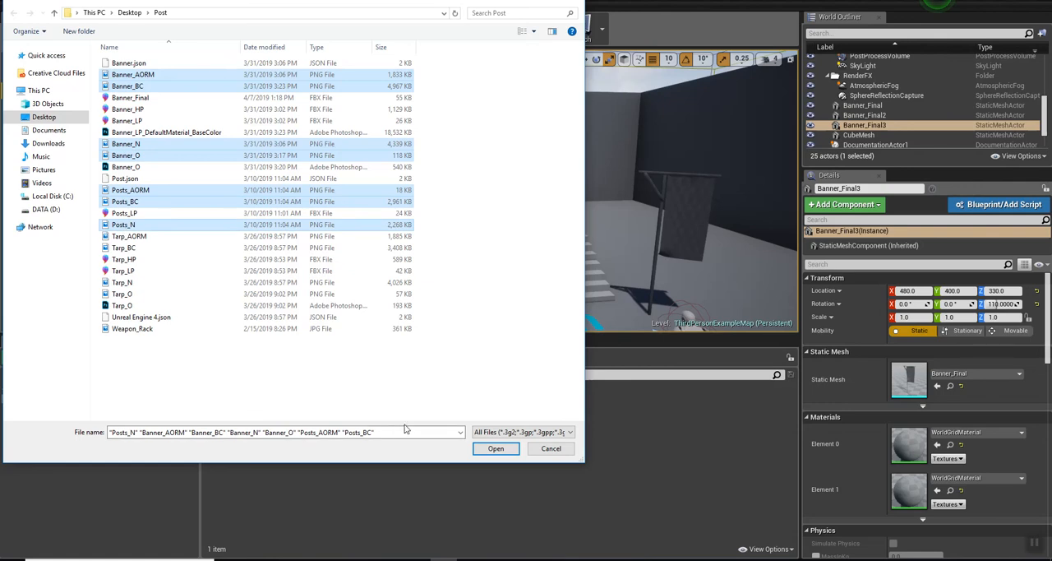
click(492, 450)
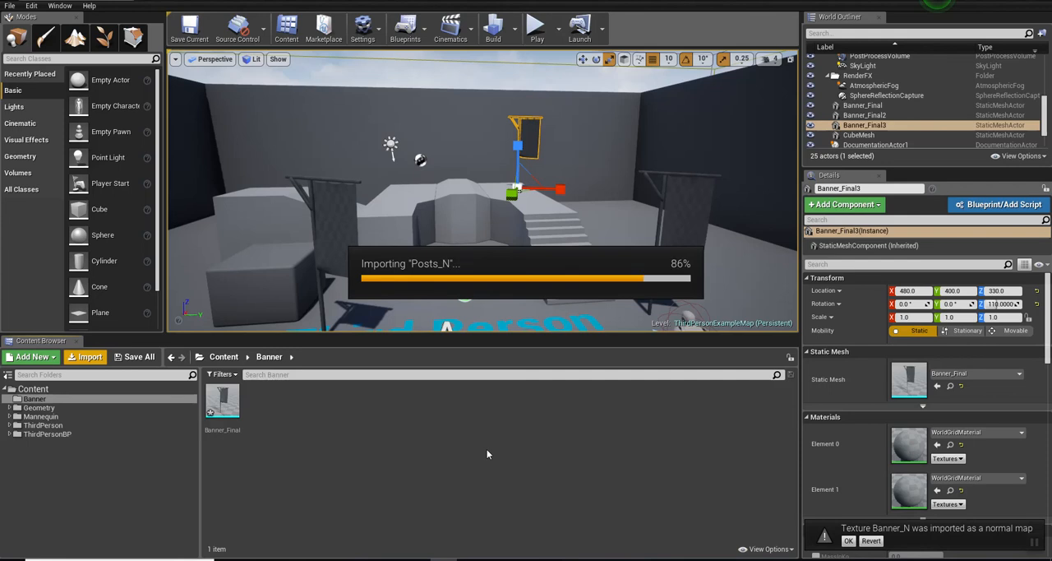
click(403, 488)
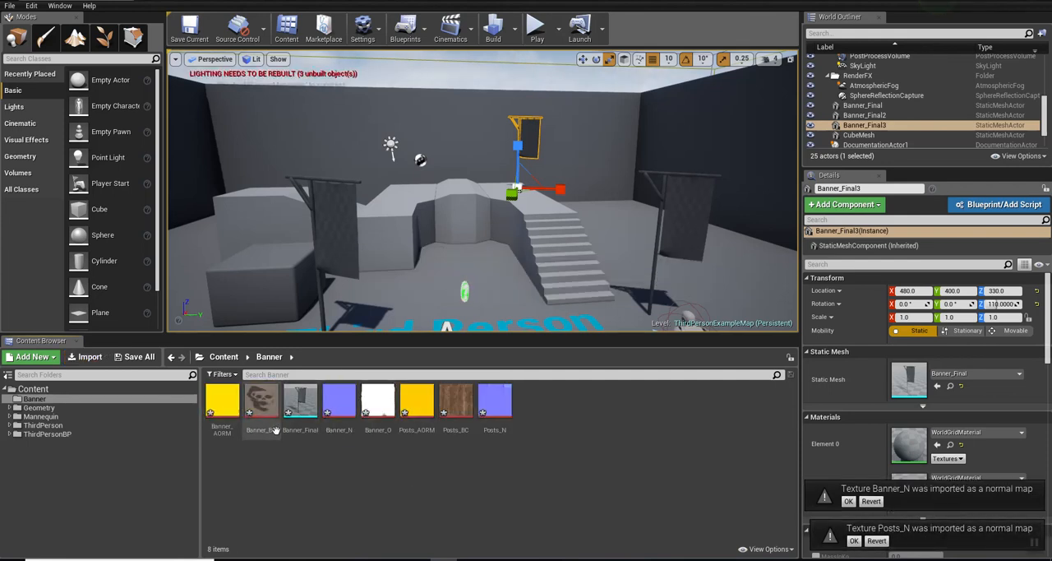
Step: Turn off sRGB on the Banner_AORM and Posts_AORM textures and save them
double_click(225, 406)
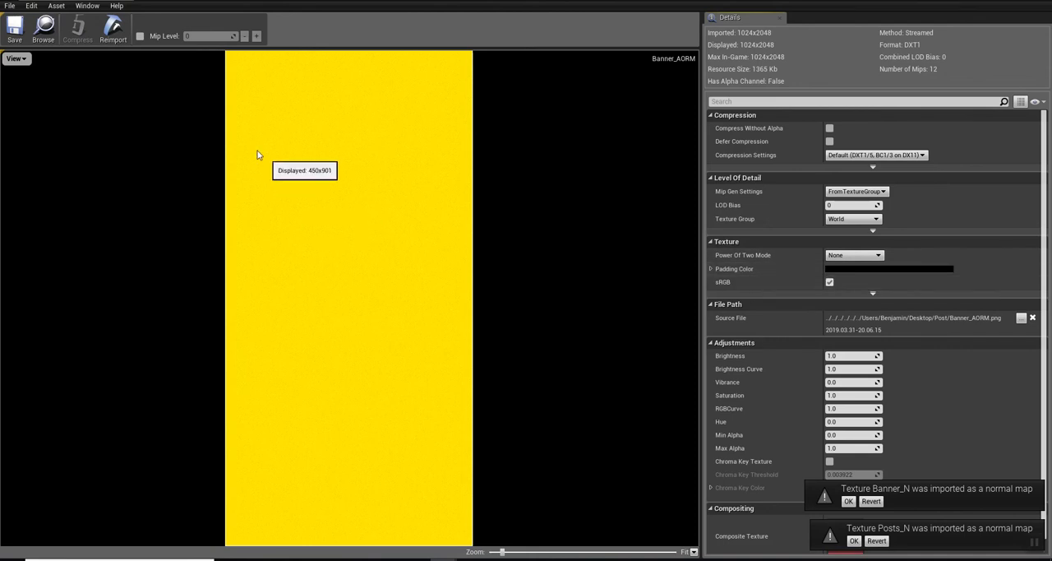
click(830, 283)
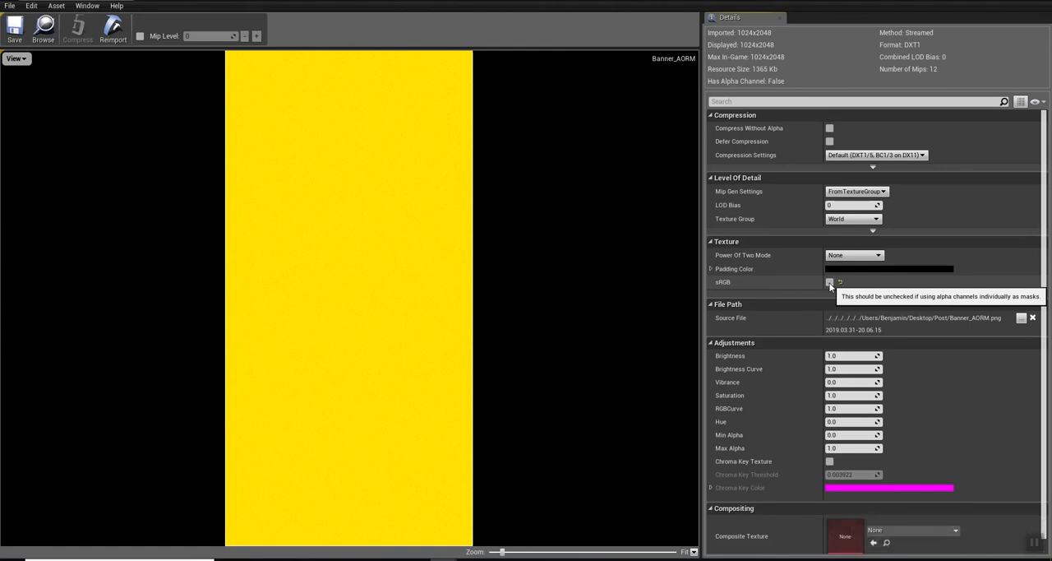
click(15, 32)
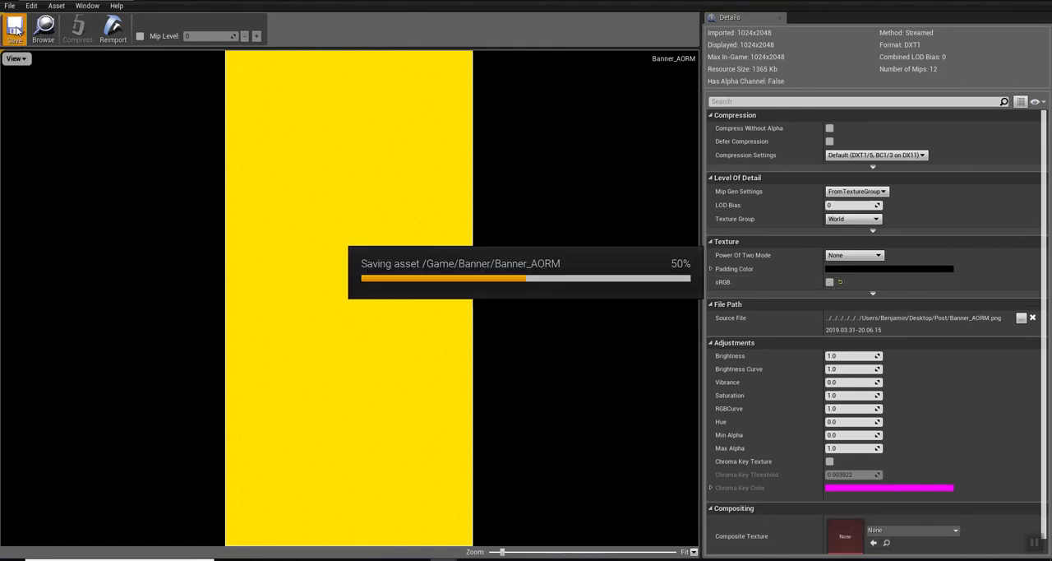
click(130, 2)
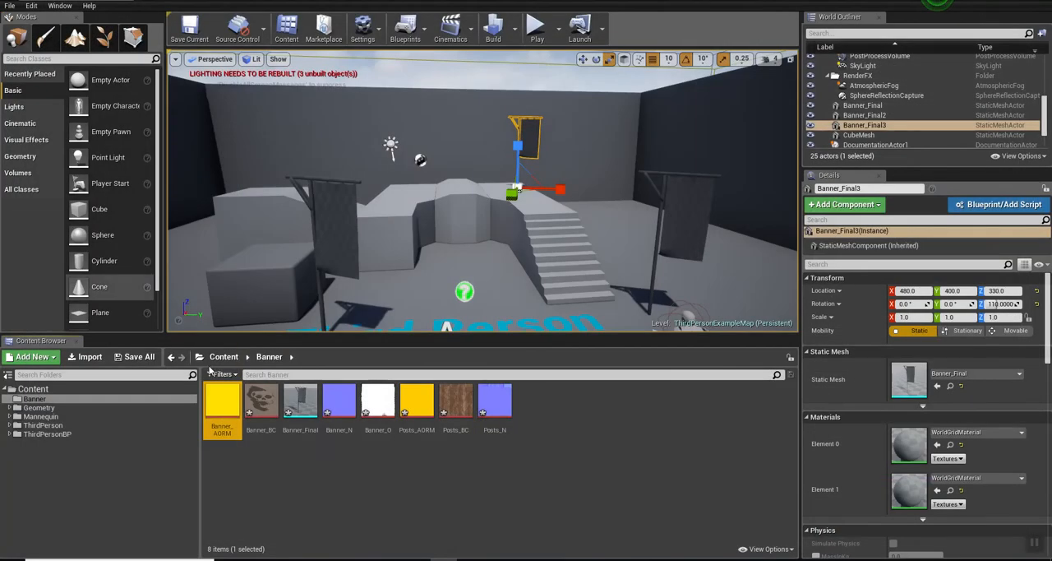
double_click(415, 408)
click(829, 282)
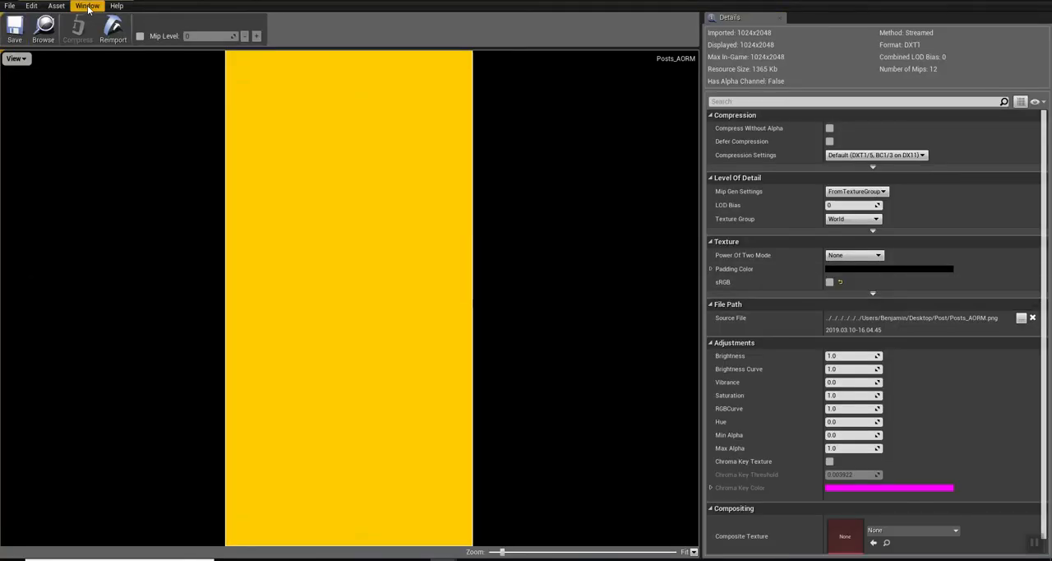
click(123, 3)
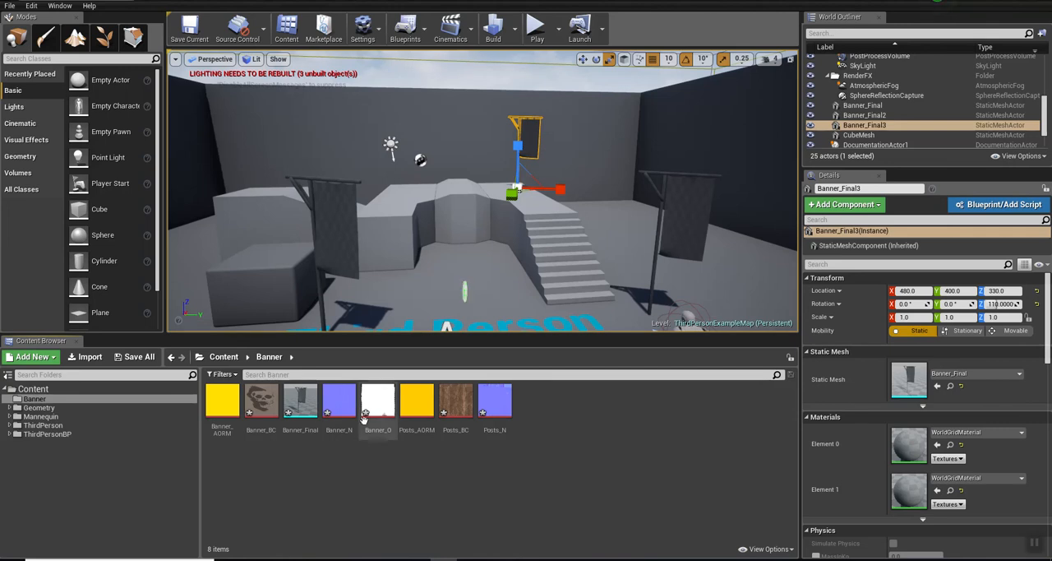
Step: Create two new materials in the Banner folder, named m_Posts and M_Banner
right_click(567, 409)
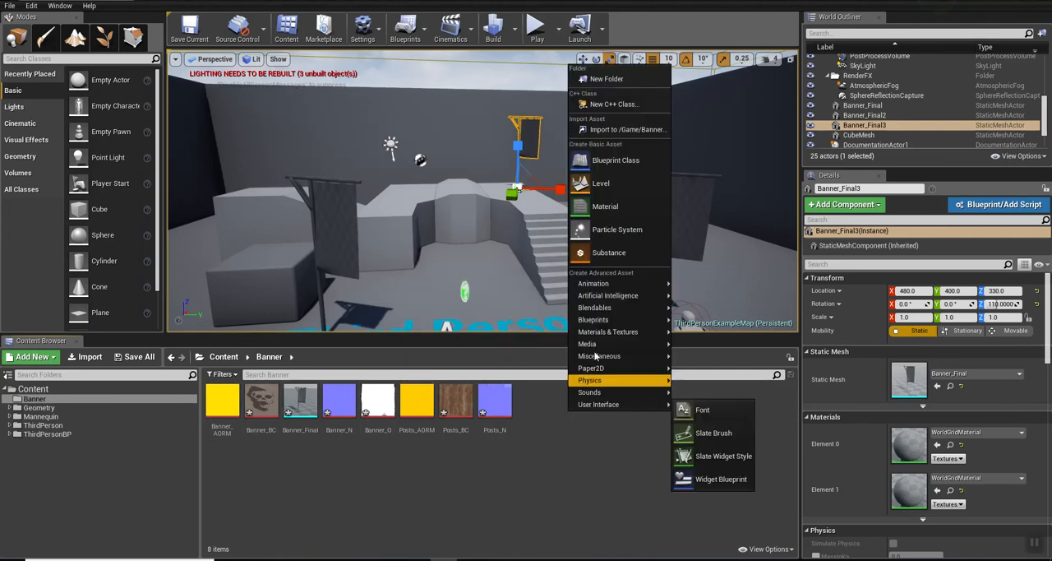
click(616, 204)
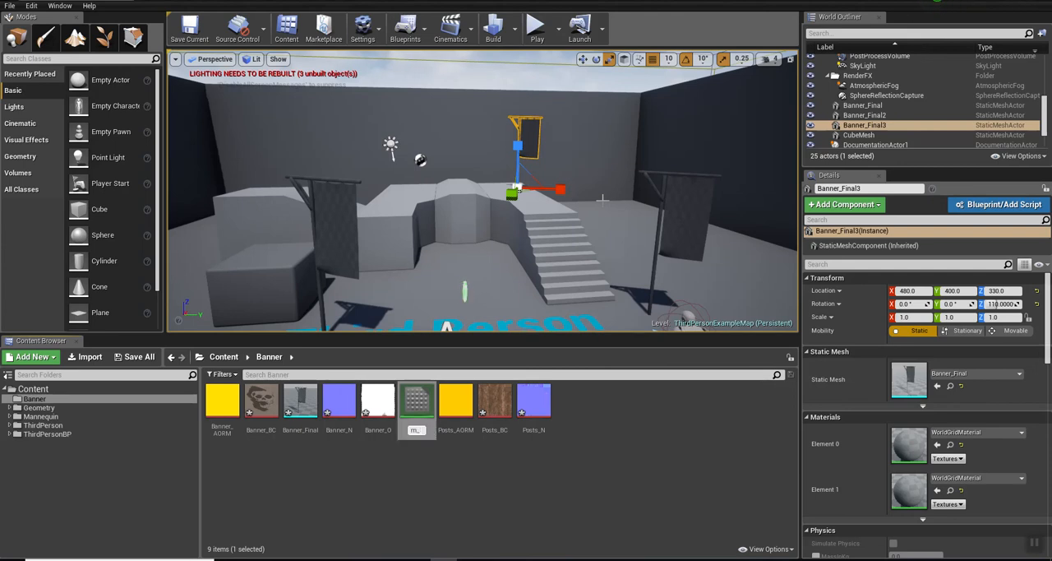
key(Return)
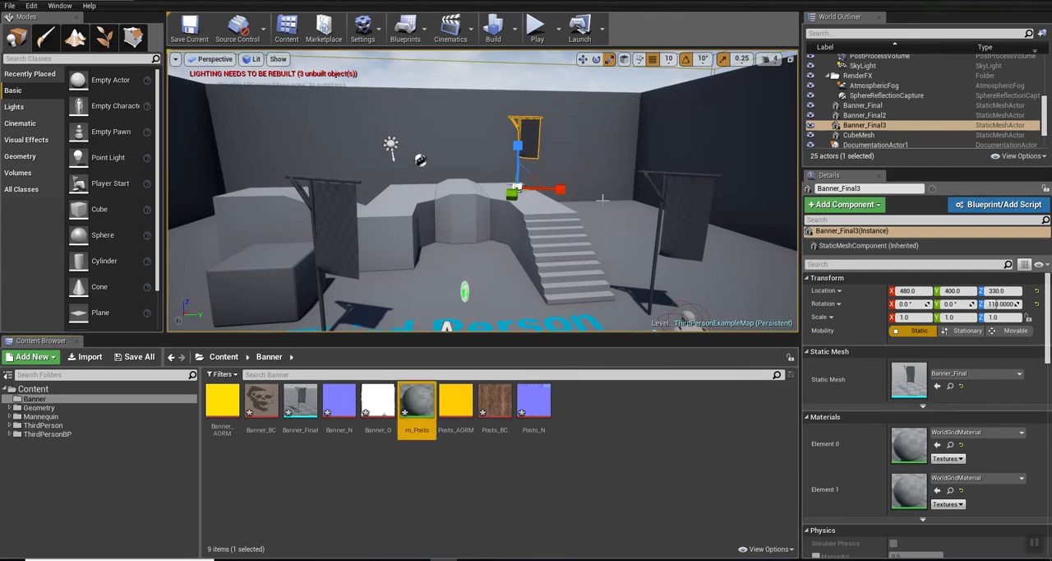
right_click(578, 425)
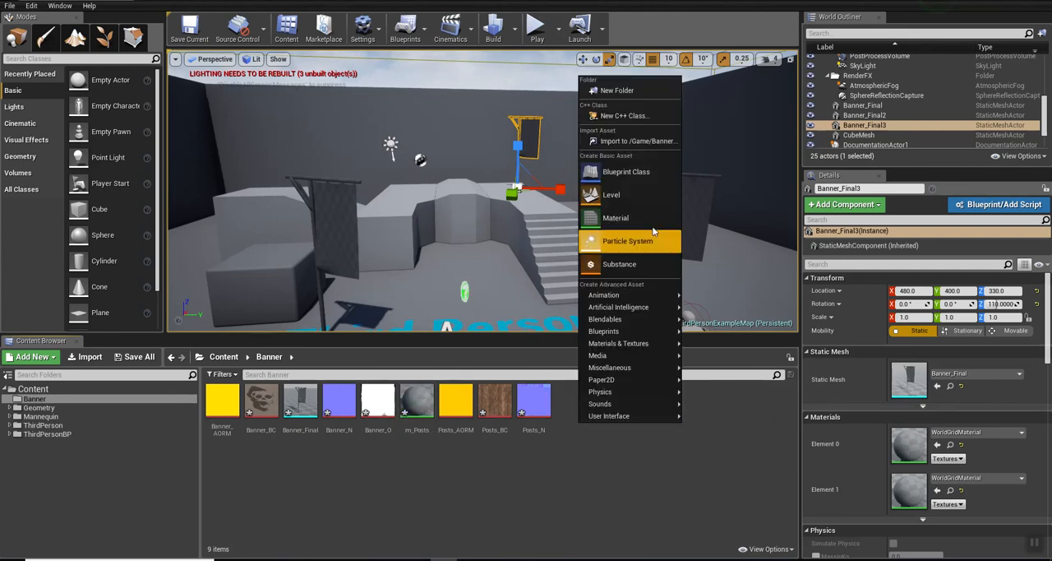
click(616, 204)
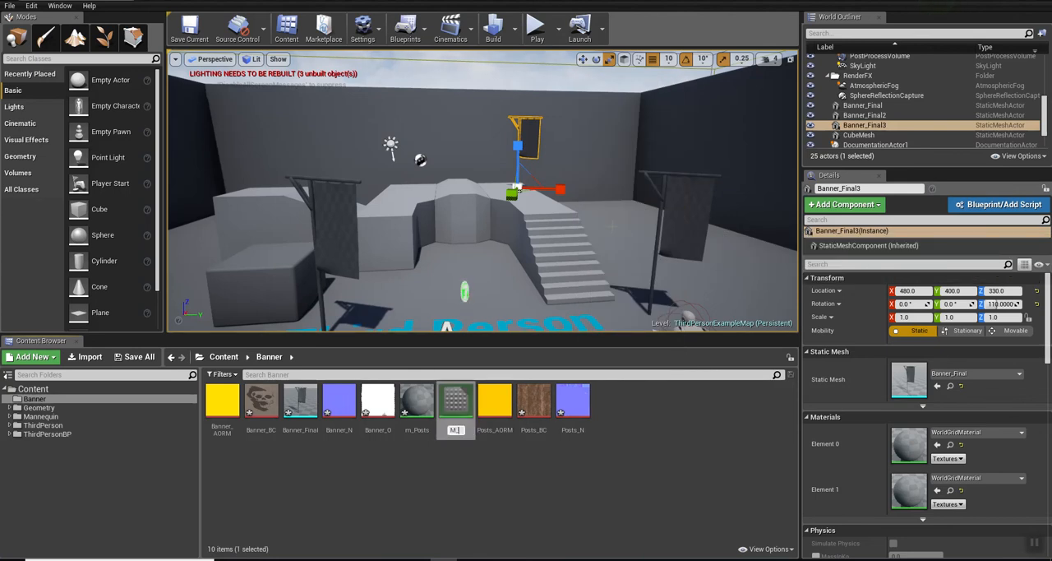
key(Return)
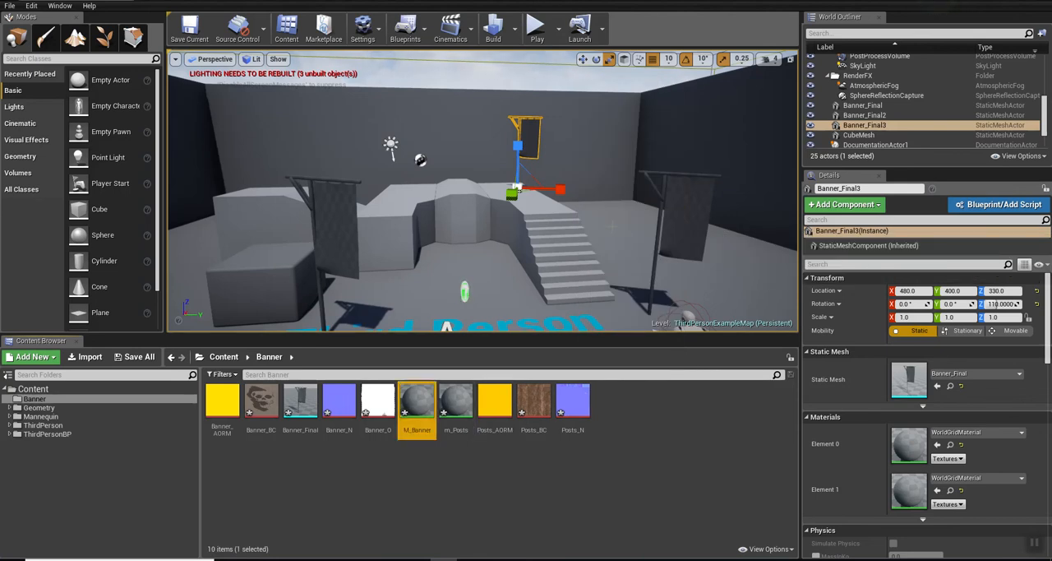
Step: Open the m_Posts material for editing, with its window floating and sized to leave the Banner folder's textures accessible
double_click(456, 400)
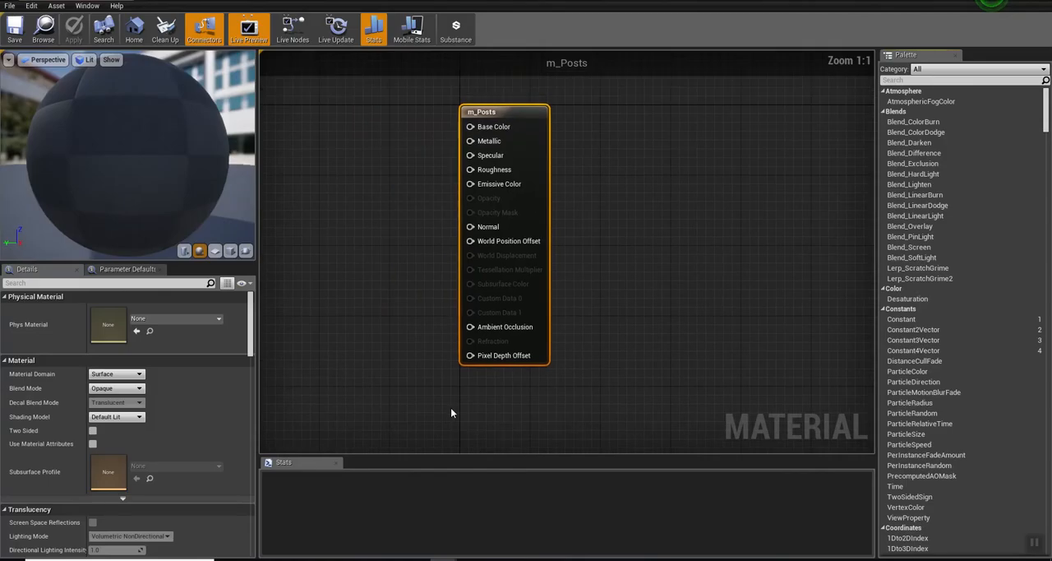
drag(100, 1, 654, 18)
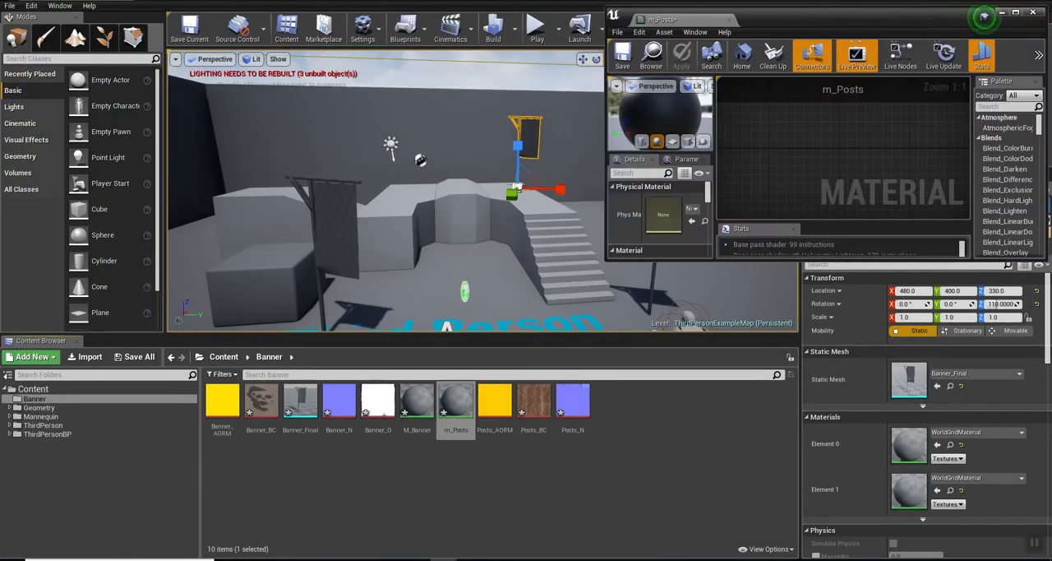
drag(605, 260, 264, 350)
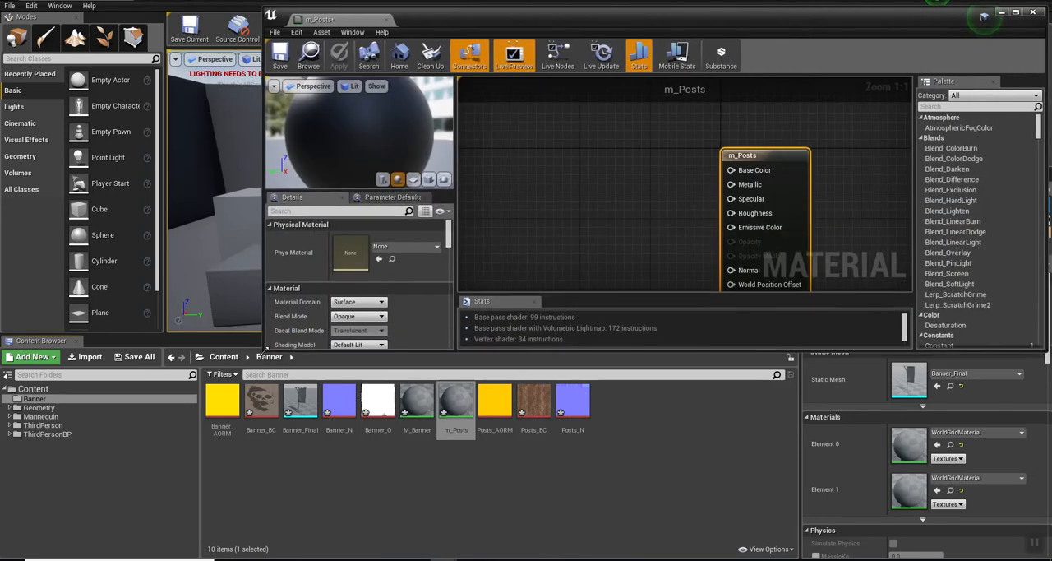
right_drag(625, 222, 659, 175)
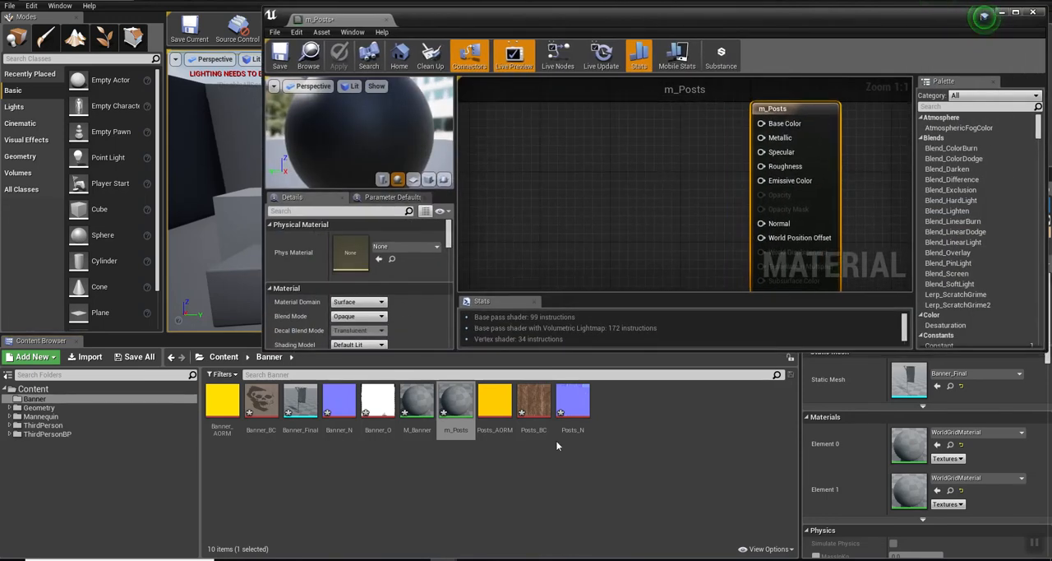
Step: Add Posts_BC to the m_Posts graph as a texture sample and connect its RGB output to Base Color
drag(538, 411, 561, 119)
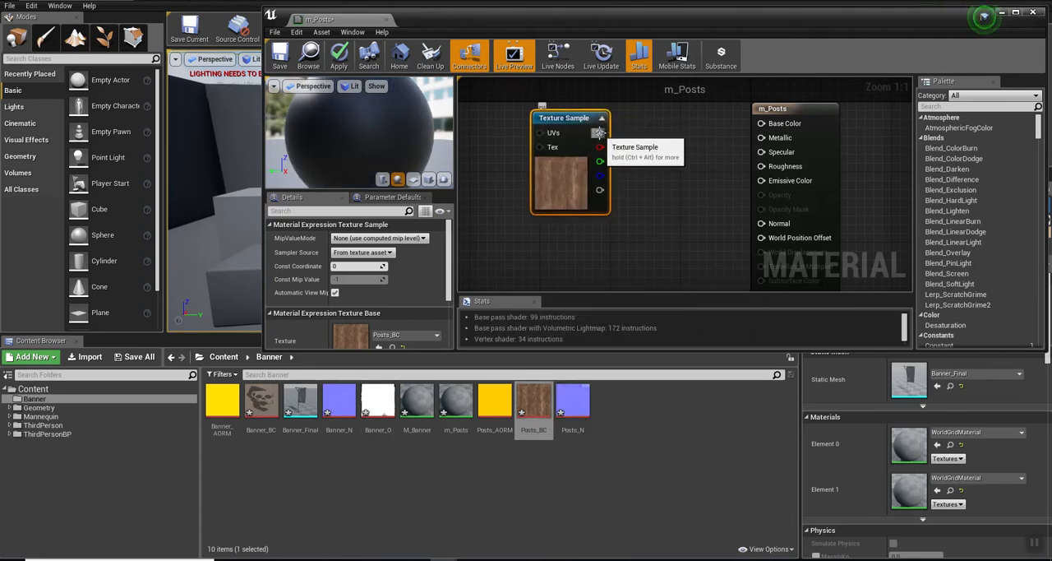
drag(600, 132, 762, 125)
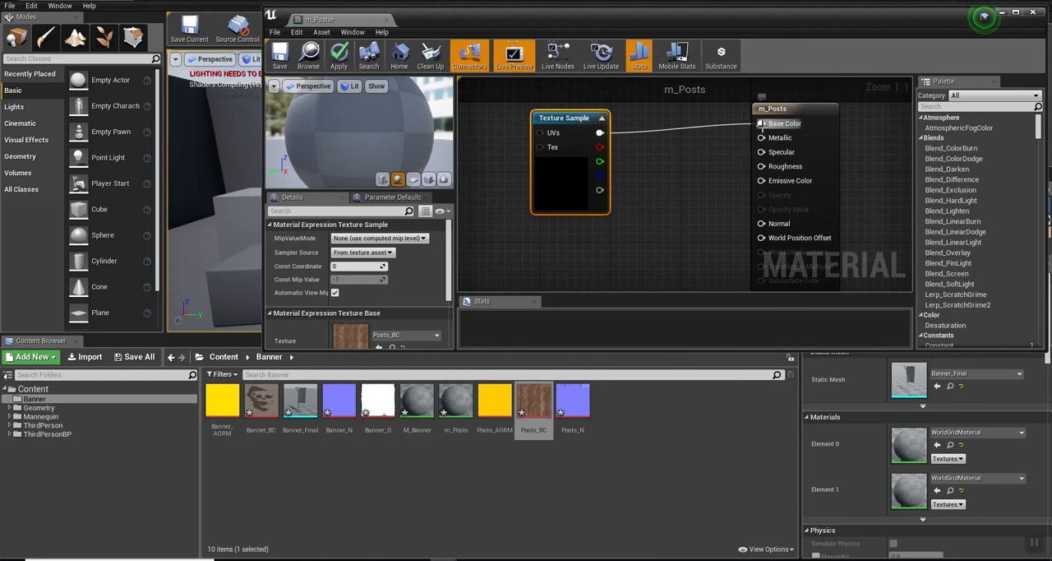
drag(599, 146, 762, 125)
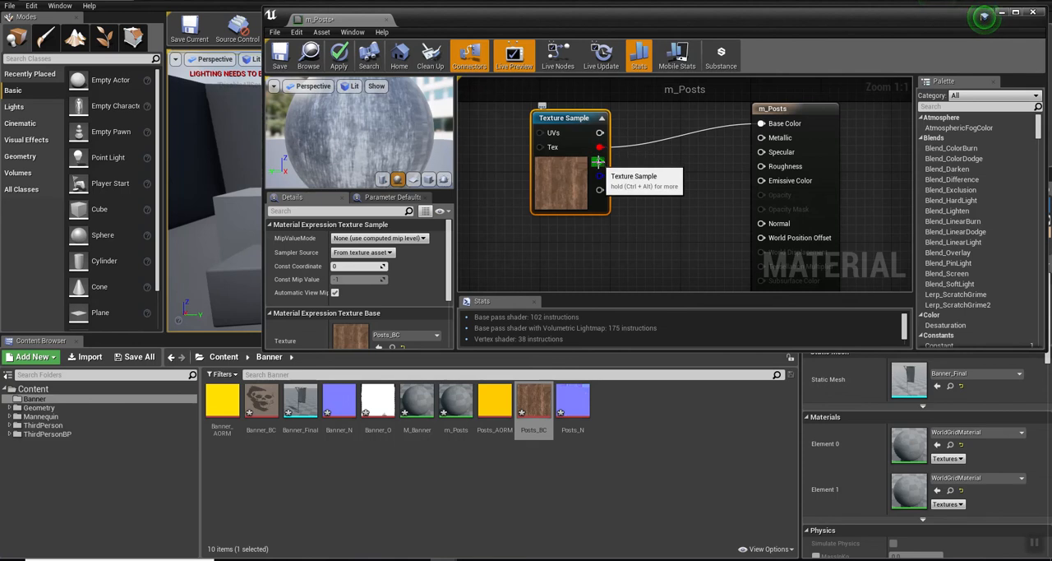
drag(600, 132, 761, 125)
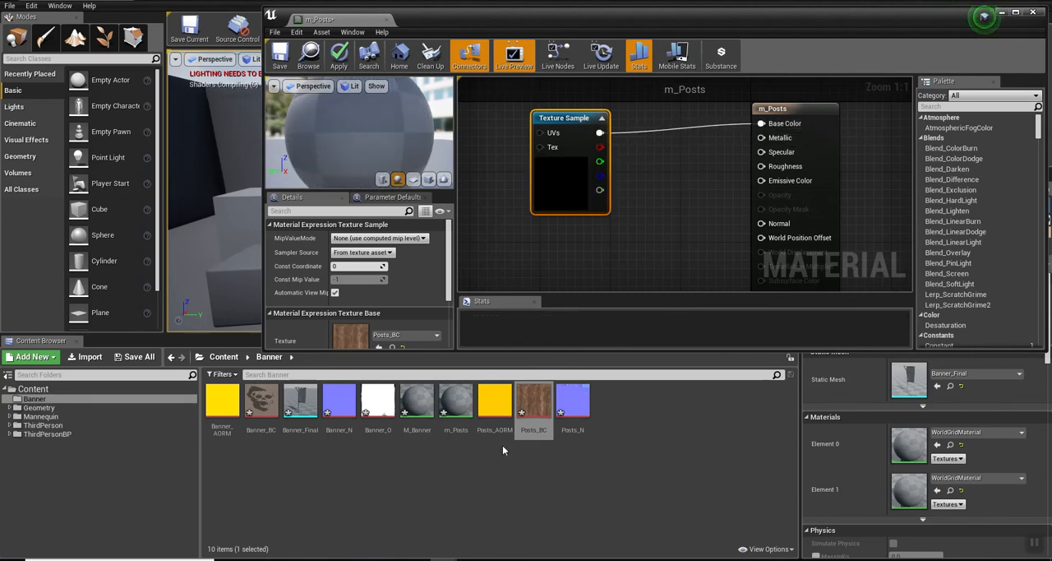
Step: Add Posts_N as a texture sample below the base colour, connect its RGB output to Normal, and shift the node down
drag(573, 402, 589, 226)
right_drag(712, 228, 725, 124)
drag(623, 135, 567, 232)
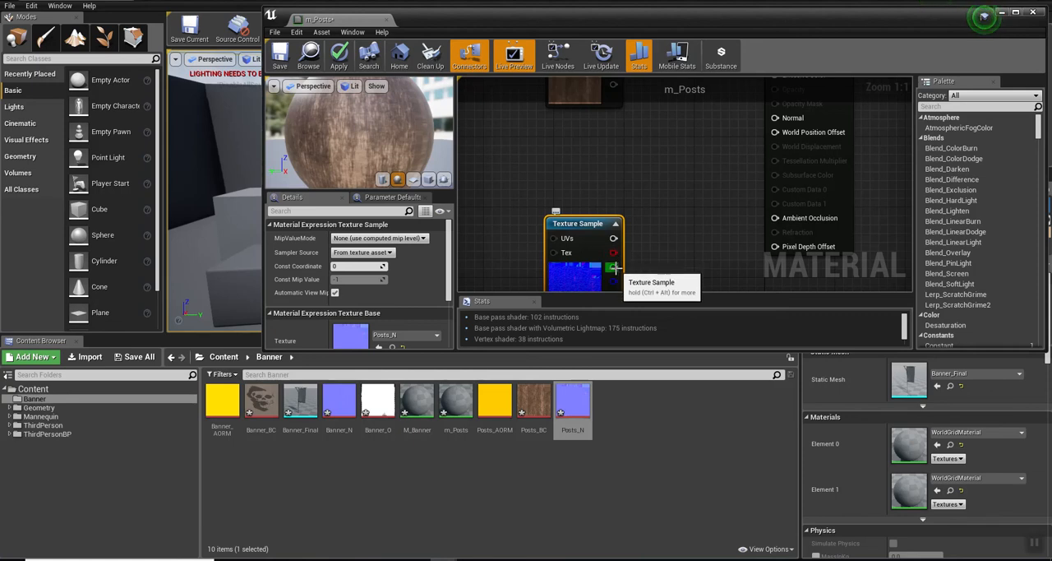
drag(613, 238, 775, 125)
drag(591, 223, 601, 267)
Step: Add Posts_AORM as a texture sample between the other two and connect its red channel to Ambient Occlusion
drag(494, 401, 586, 131)
right_drag(749, 129, 751, 205)
right_drag(676, 207, 634, 171)
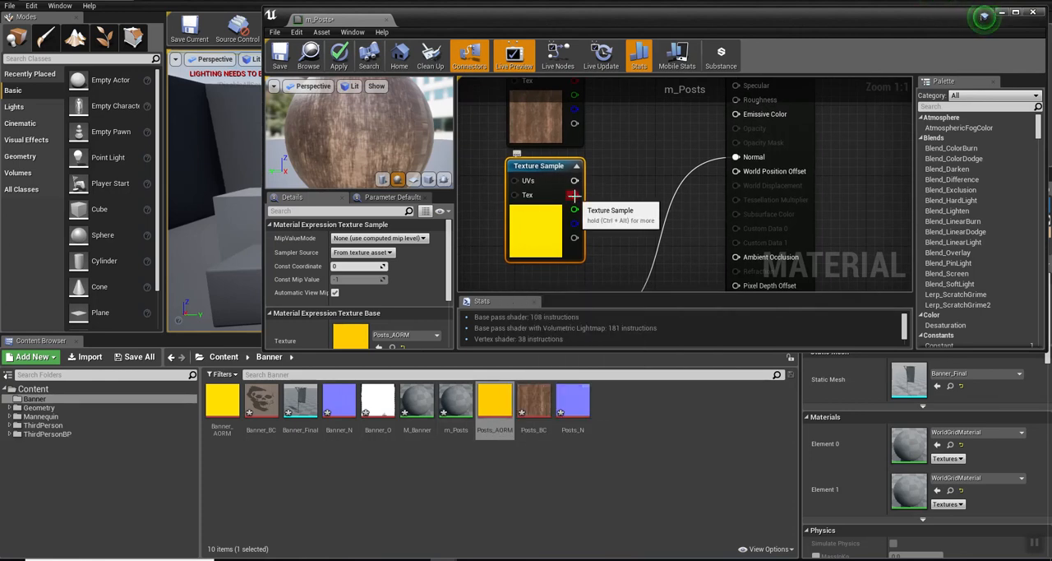
drag(573, 195, 738, 258)
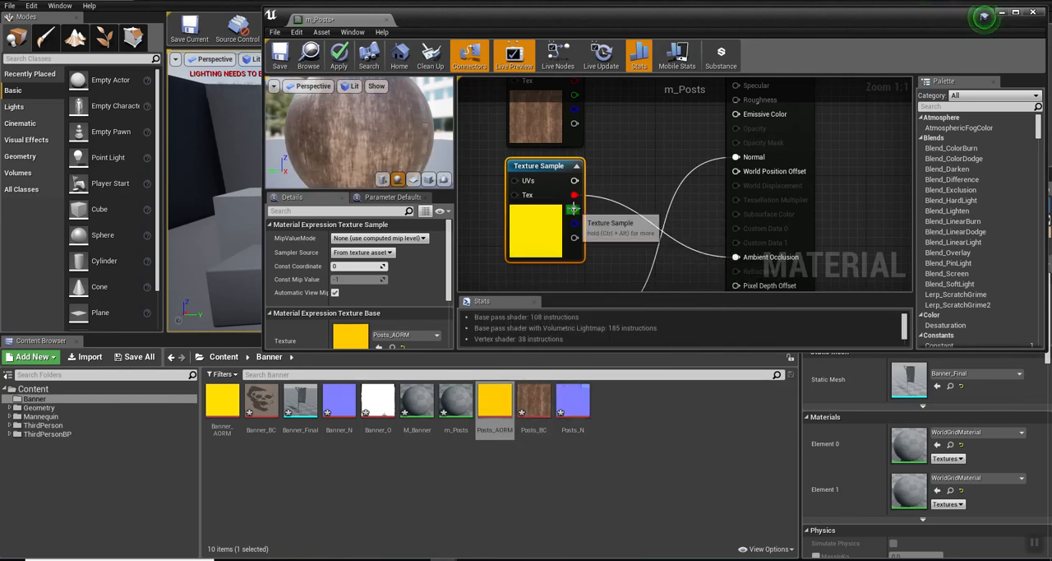
Step: Connect the Posts_AORM sample's green channel to Roughness and its blue channel to Metallic in m_Posts
drag(574, 209, 741, 102)
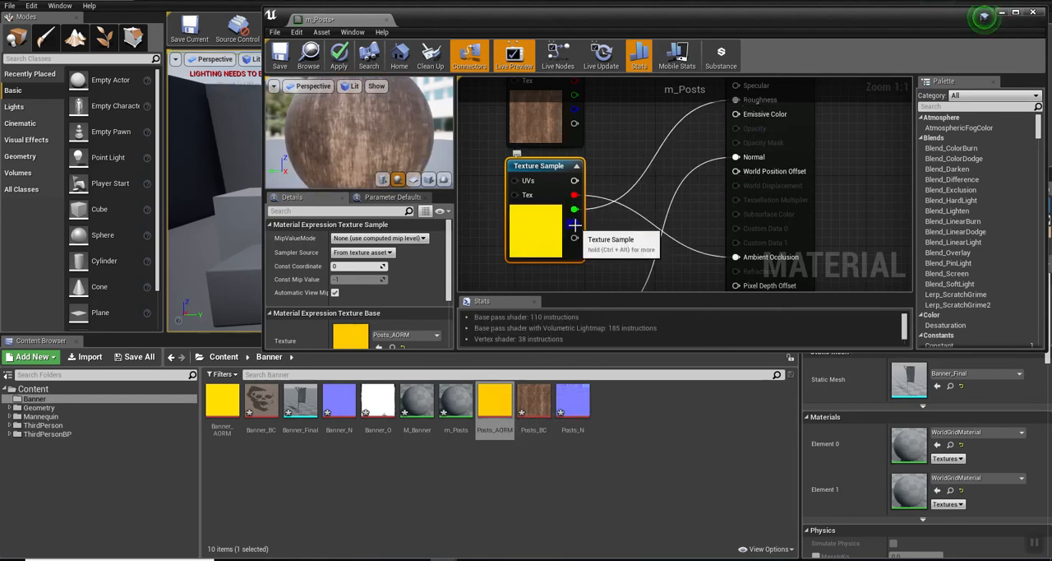
right_drag(653, 163, 655, 202)
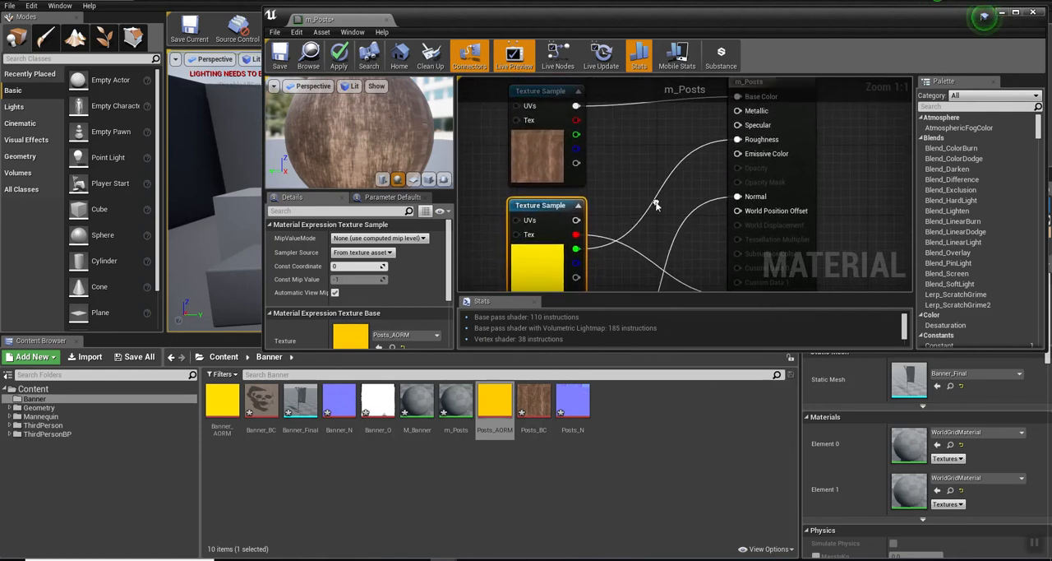
drag(576, 263, 738, 111)
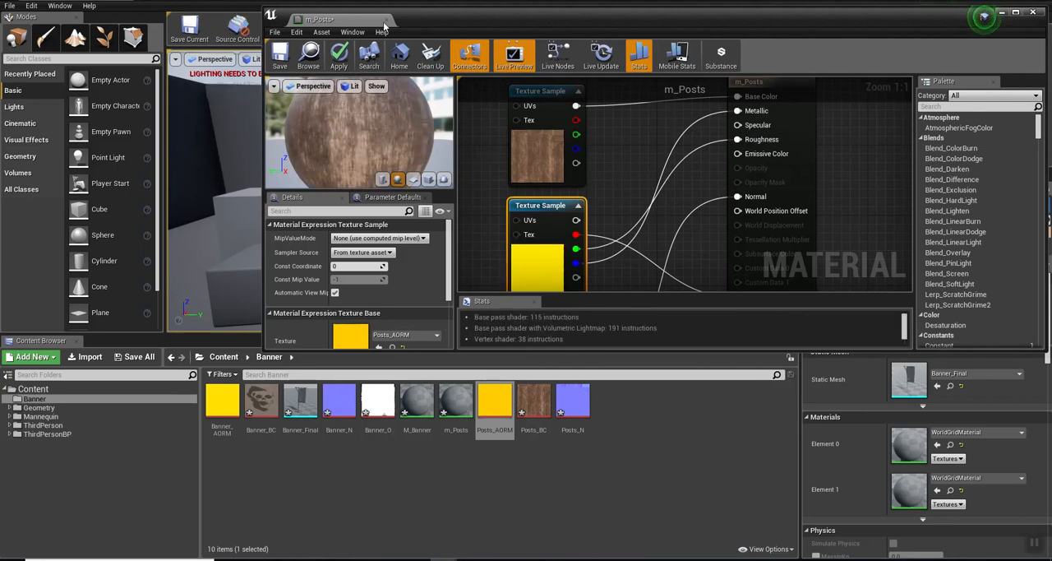
Step: Preview the wood material on a cube and apply the m_Posts changes
drag(346, 136, 321, 135)
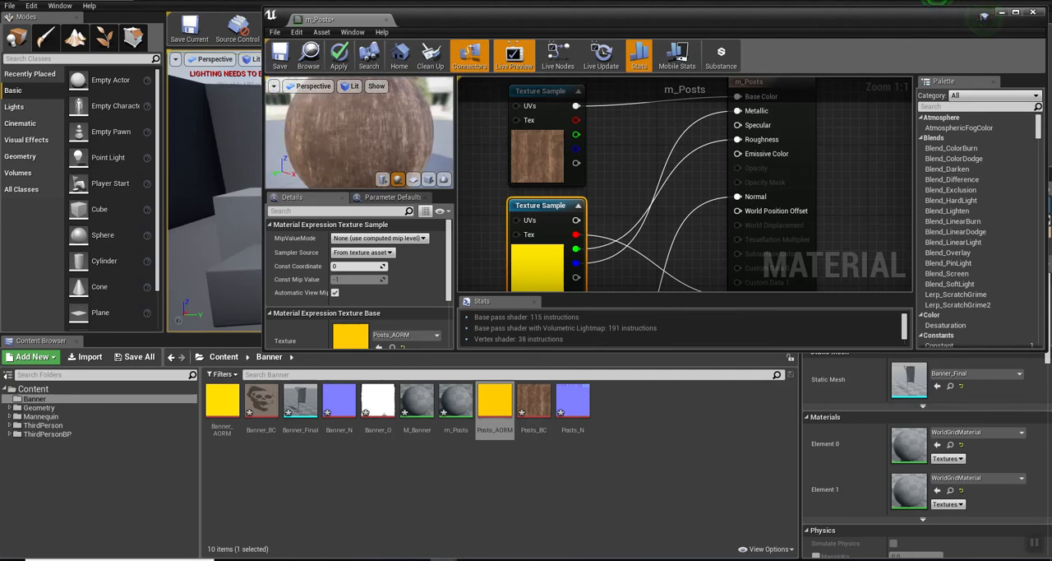
click(428, 179)
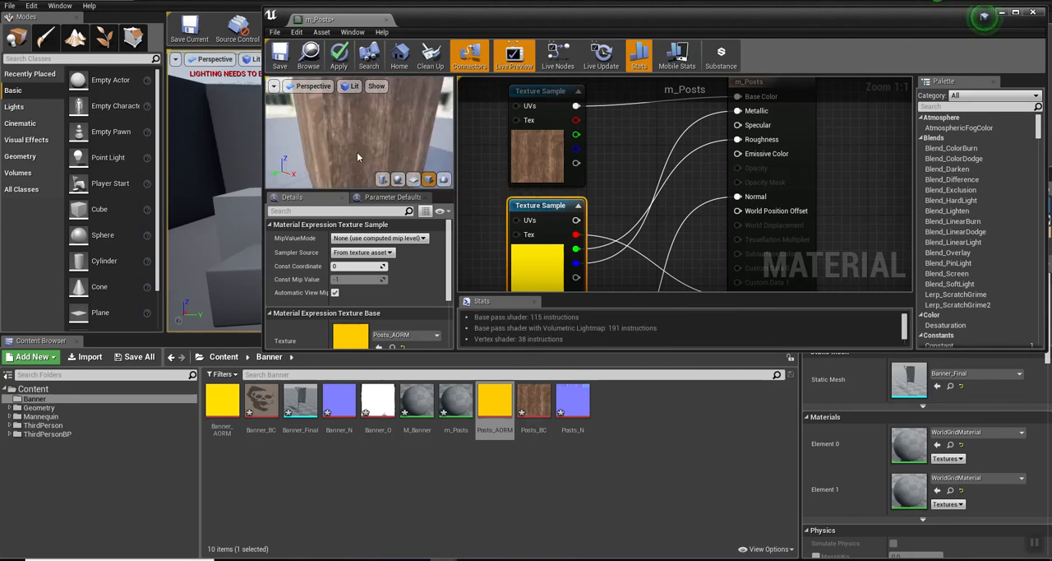
mouse_move(337, 136)
mouse_down()
mouse_move(349, 141)
mouse_move(326, 146)
mouse_move(344, 138)
mouse_move(333, 132)
mouse_up()
click(339, 54)
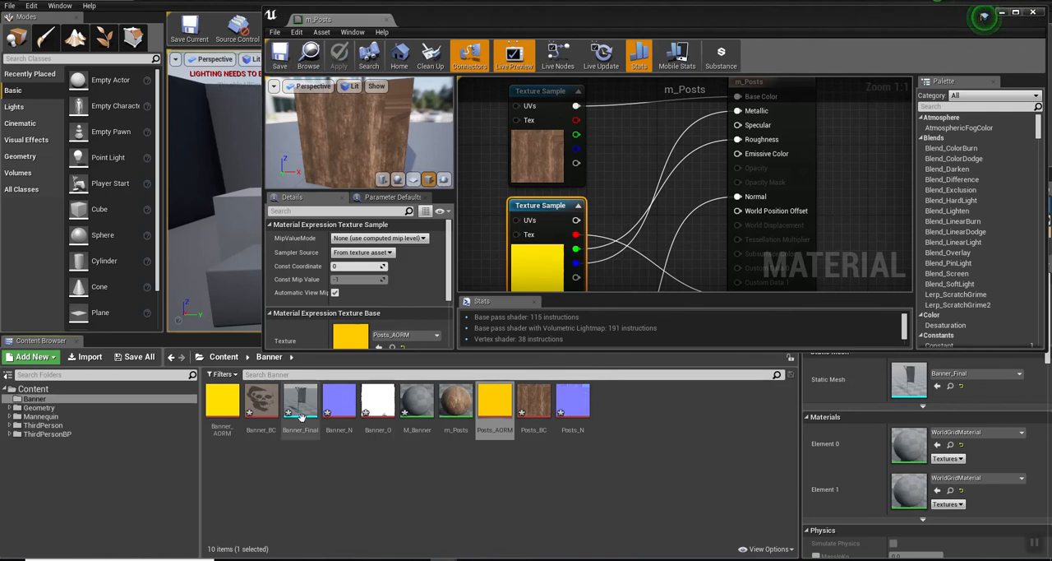
Step: Open the Banner_Final mesh and briefly highlight Element 0 and Element 1 to identify which part each slot covers
double_click(301, 400)
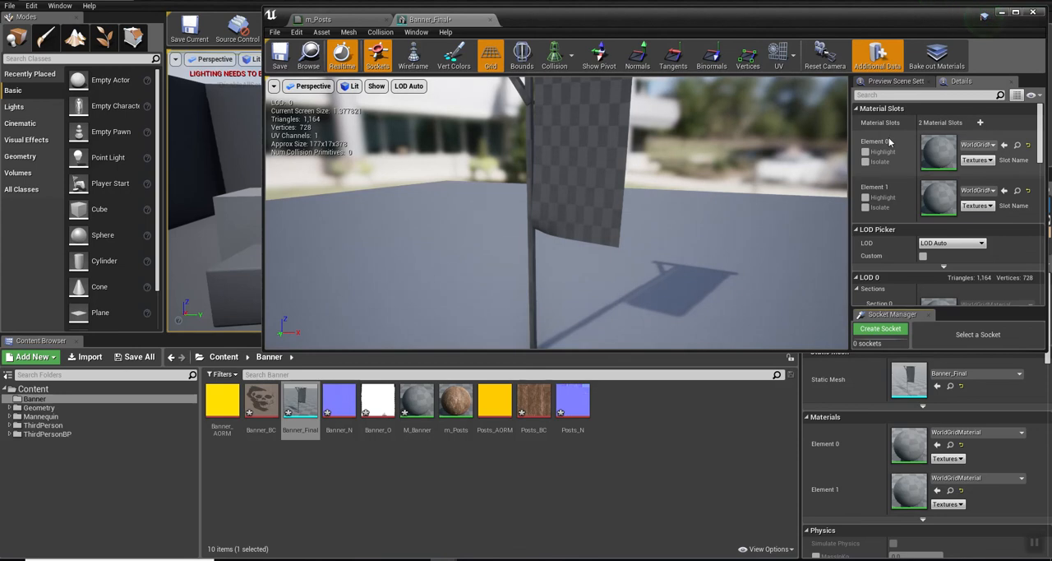
click(865, 152)
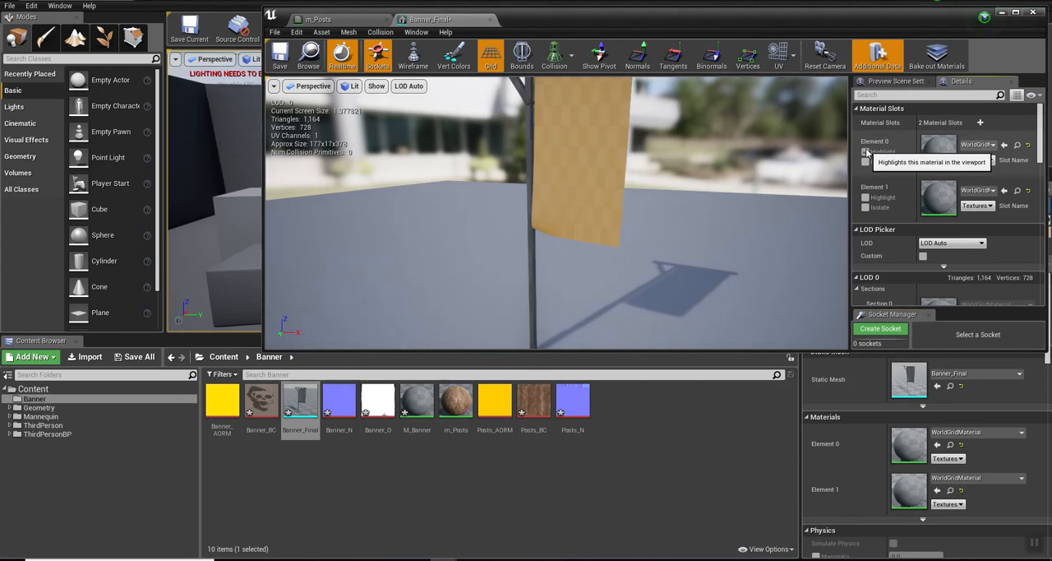
click(865, 153)
click(864, 197)
click(865, 197)
Step: Assign m_Posts to the Element 1 slot of Banner_Final and inspect the posts up close
click(456, 403)
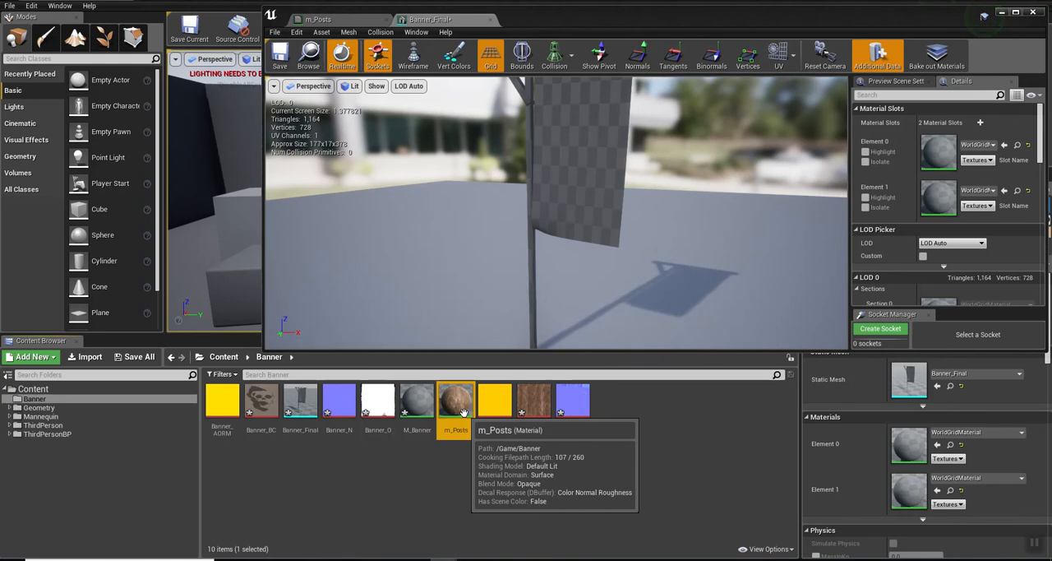
click(1004, 191)
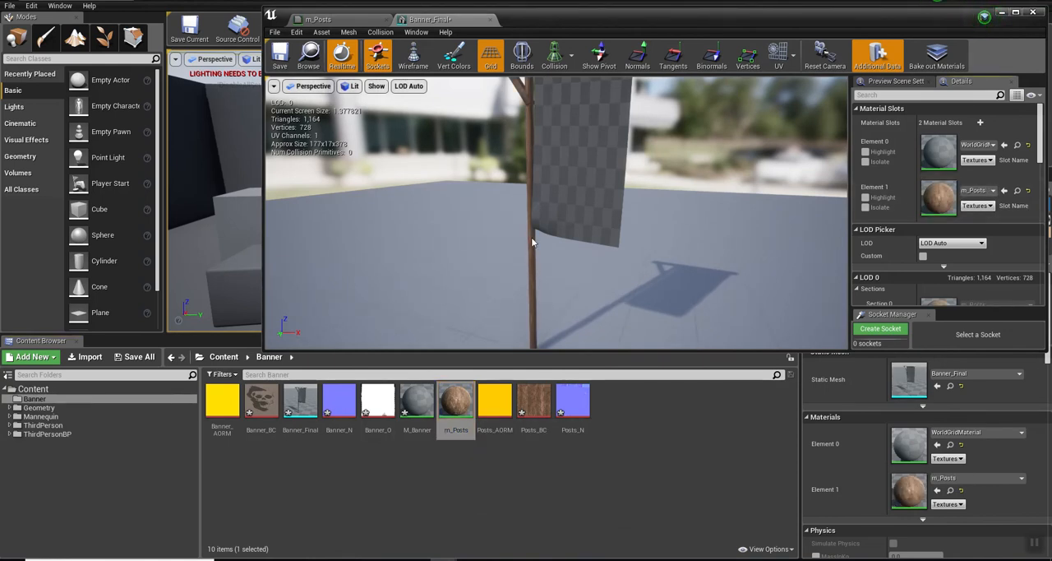
scroll(535, 162, up, 6)
middle_drag(535, 162, 501, 99)
mouse_move(535, 164)
right_down()
mouse_move(538, 132)
mouse_move(530, 164)
mouse_move(534, 177)
mouse_move(550, 172)
mouse_move(532, 193)
mouse_move(536, 164)
right_up()
Step: Open the M_Banner material, add Banner_BC as a texture sample, and connect its RGB output to Base Color
double_click(413, 404)
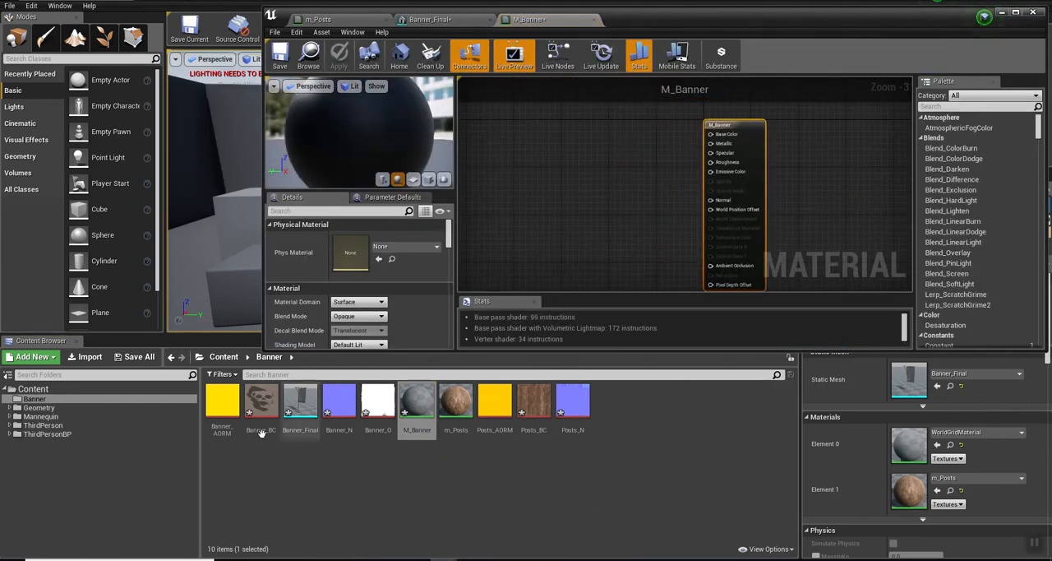
drag(261, 403, 557, 110)
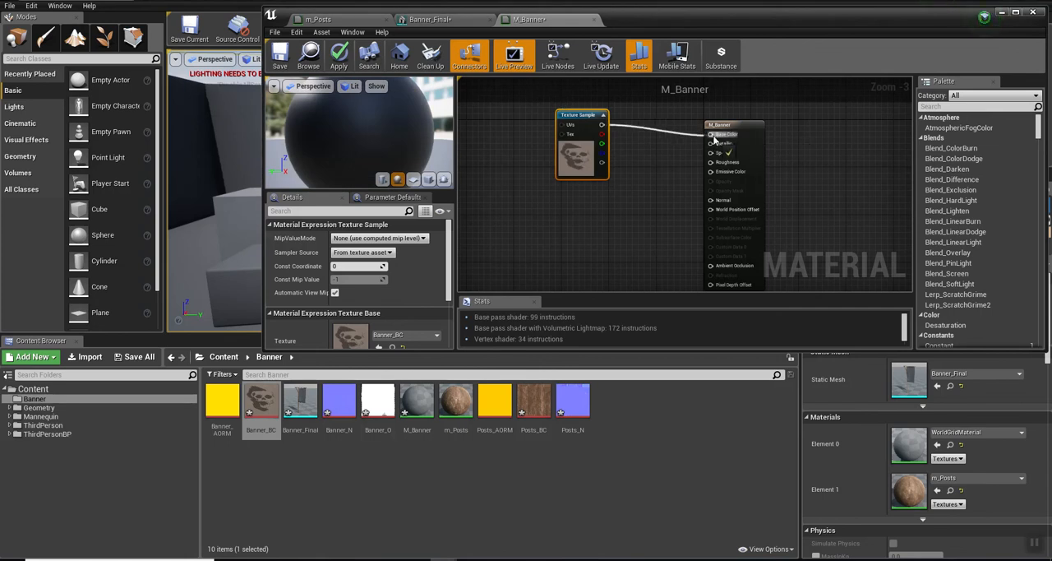
drag(714, 137, 713, 137)
Step: Add Banner_N as a texture sample well below the base colour sample and connect its RGB output to Normal
right_drag(629, 235, 605, 134)
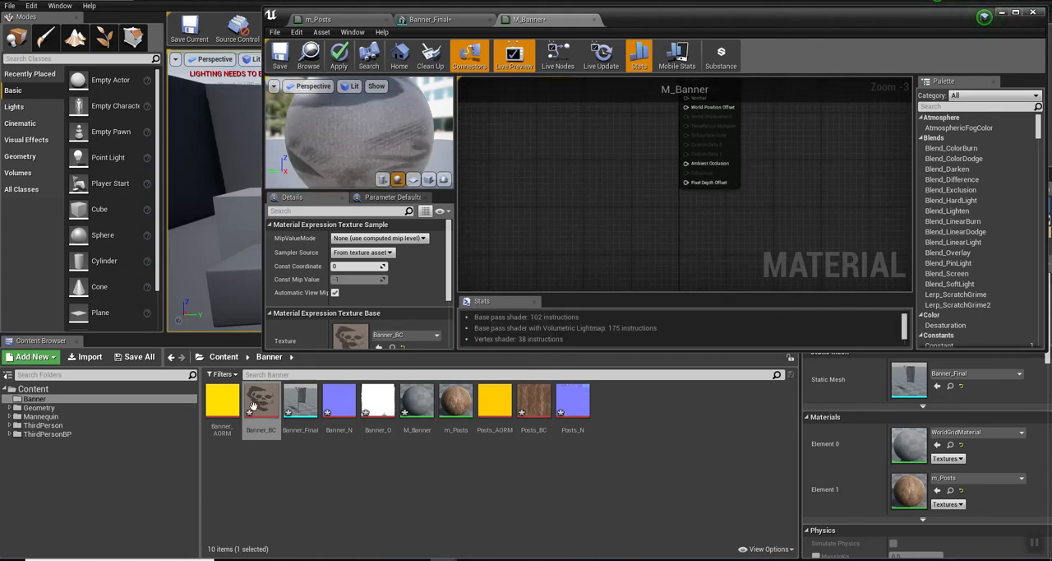
drag(342, 397, 524, 201)
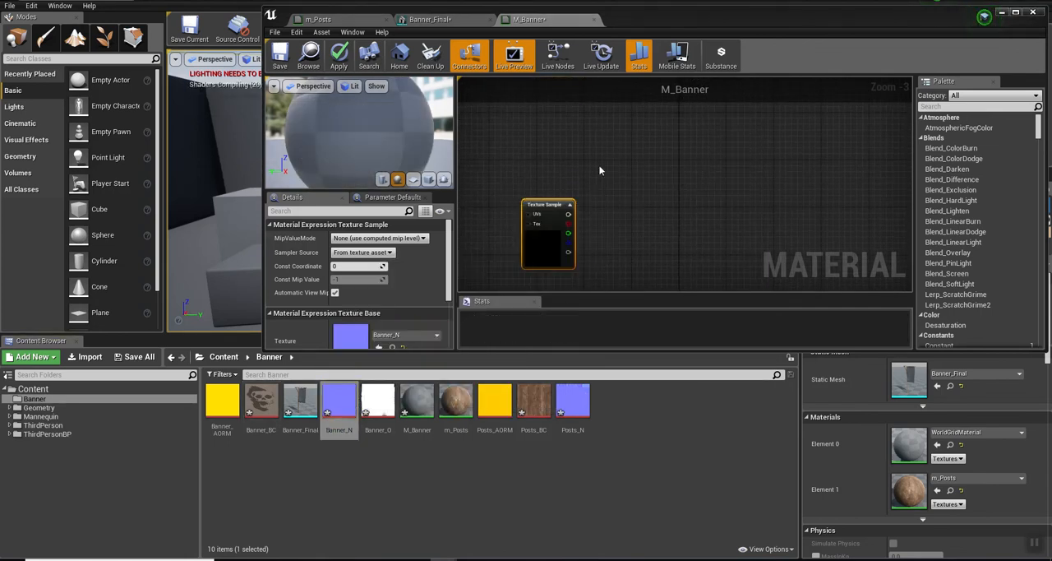
right_drag(617, 174, 624, 209)
drag(574, 267, 692, 151)
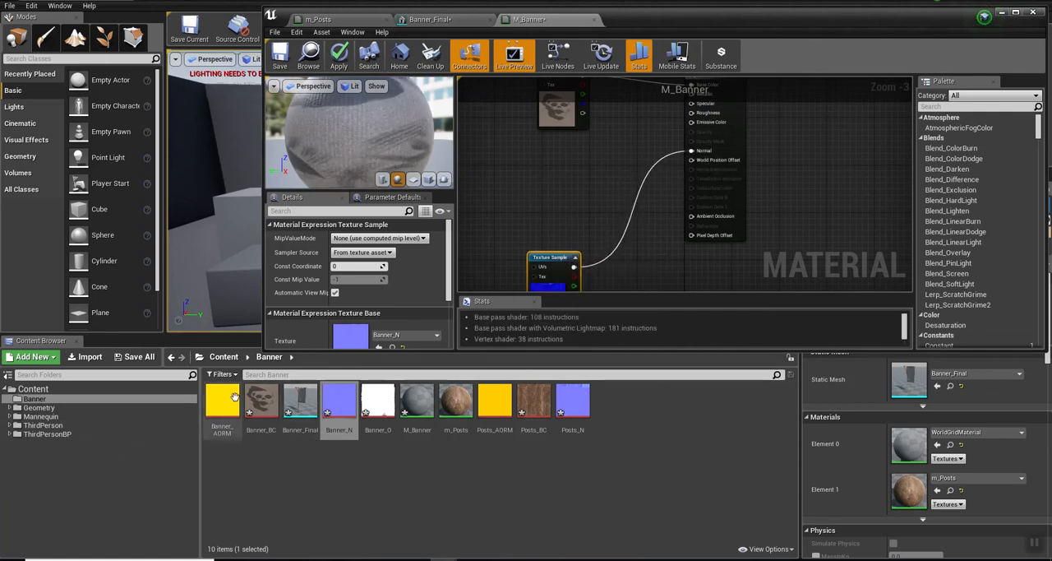
Step: Add Banner_AORM as a texture sample and connect red to Ambient Occlusion, green to Roughness, and blue to Metallic
drag(222, 400, 549, 150)
right_drag(623, 149, 610, 198)
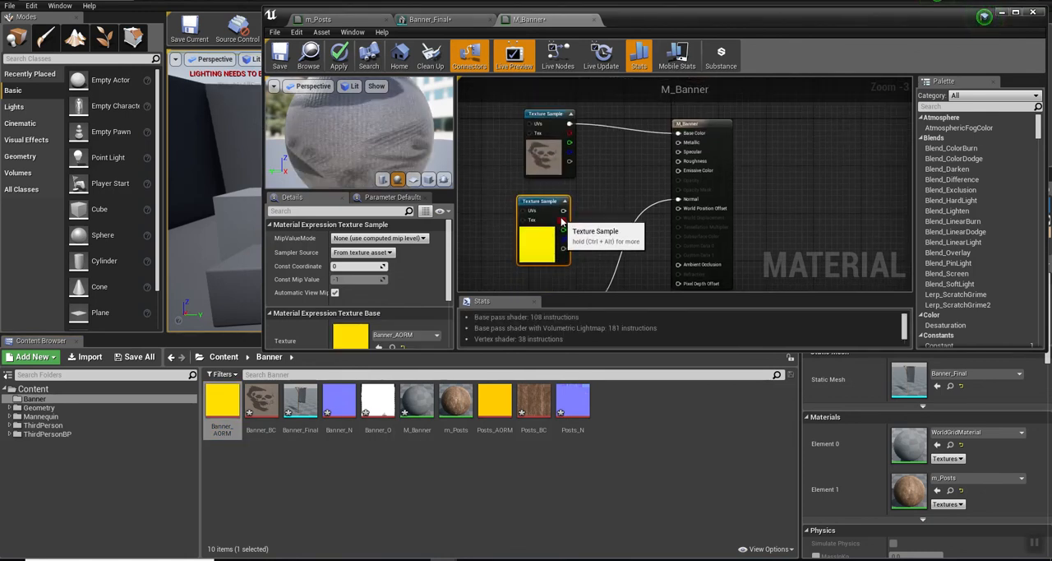
drag(563, 221, 564, 222)
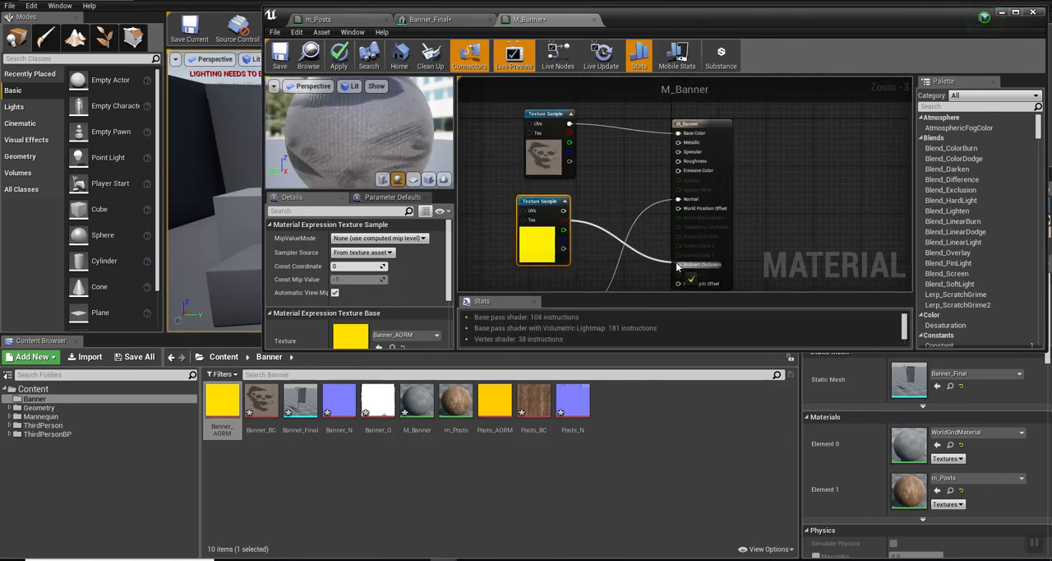
drag(676, 267, 677, 264)
drag(563, 229, 679, 161)
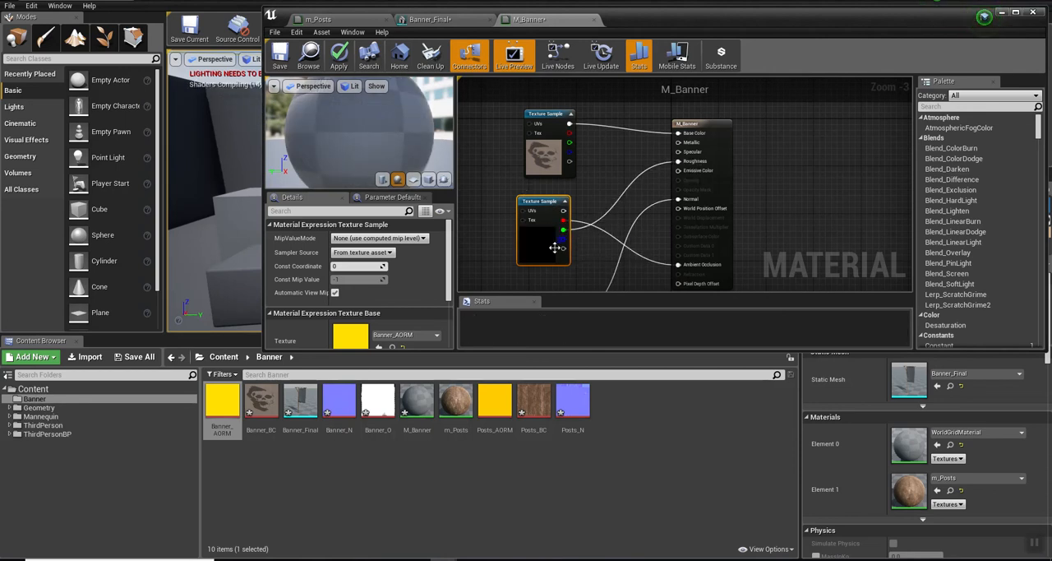
drag(563, 238, 678, 144)
Step: Space out the Banner_AORM and Banner_N nodes and place a Banner_O texture sample between them
right_drag(482, 213, 484, 126)
drag(542, 218, 548, 255)
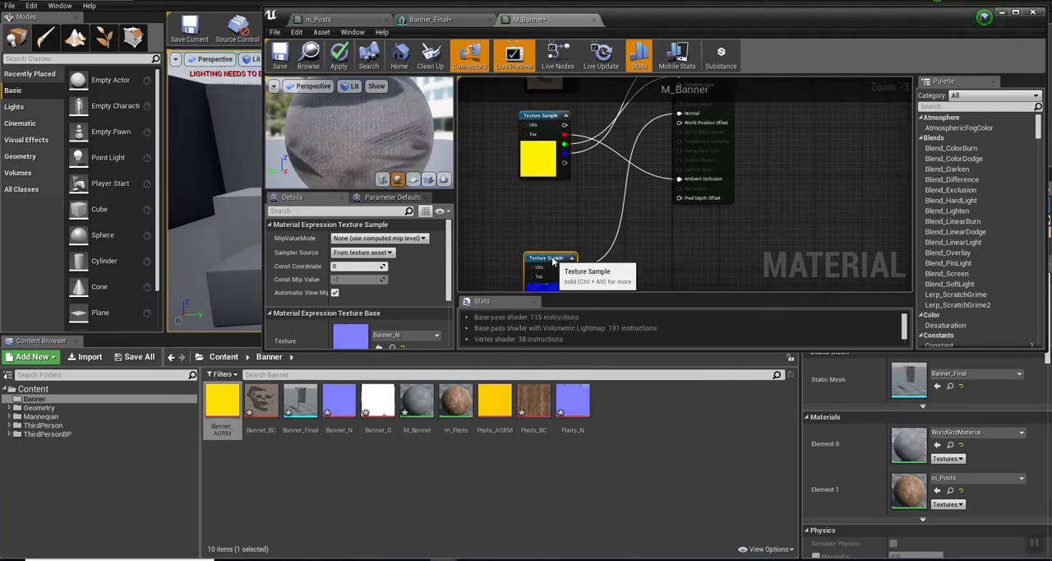
drag(538, 115, 503, 105)
drag(378, 403, 513, 193)
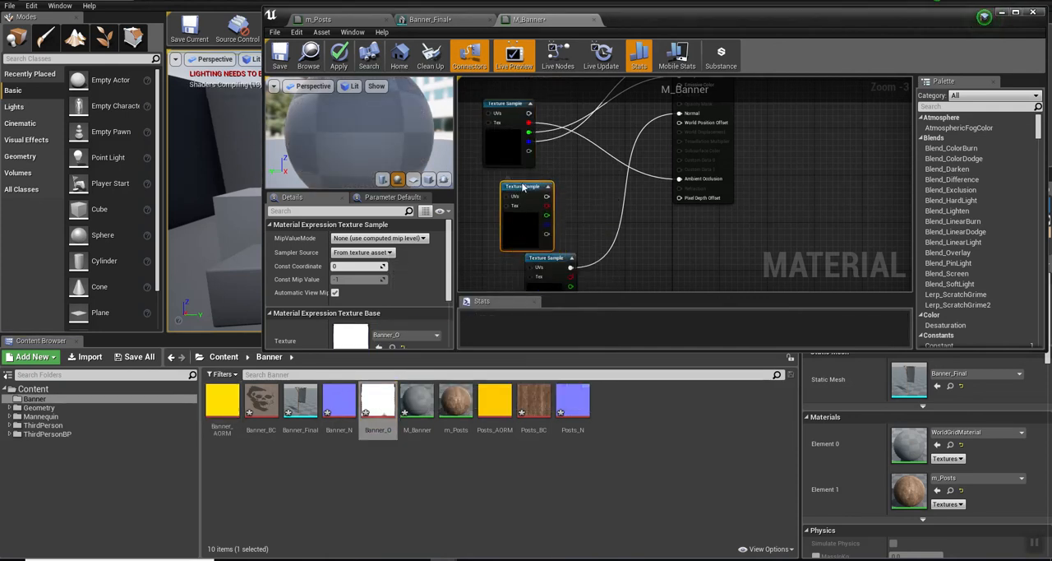
drag(514, 198, 496, 179)
right_drag(579, 151, 605, 185)
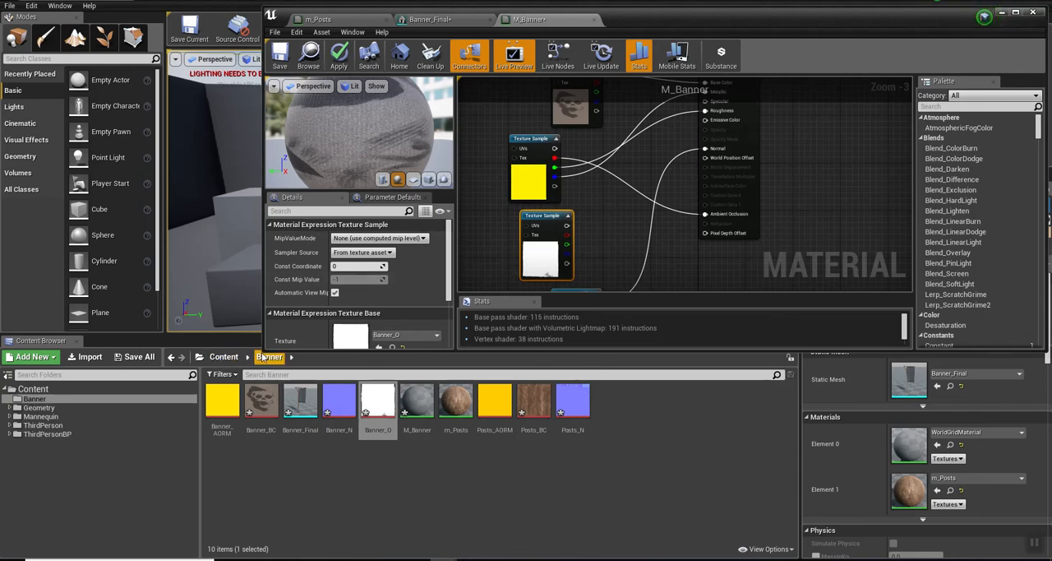
Step: Enlarge the material editor, set M_Banner's Blend Mode to Masked, and connect Banner_O's RGB output to Opacity Mask
drag(264, 349, 329, 520)
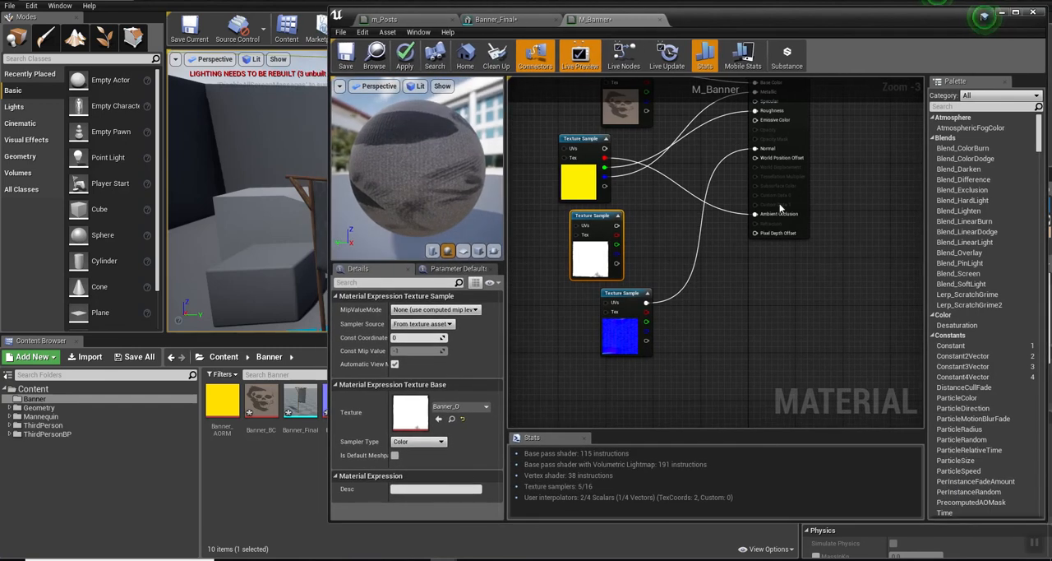
click(796, 107)
key(Home)
mouse_move(749, 167)
mouse_down()
mouse_move(766, 149)
mouse_move(738, 154)
mouse_up()
right_drag(819, 349, 833, 298)
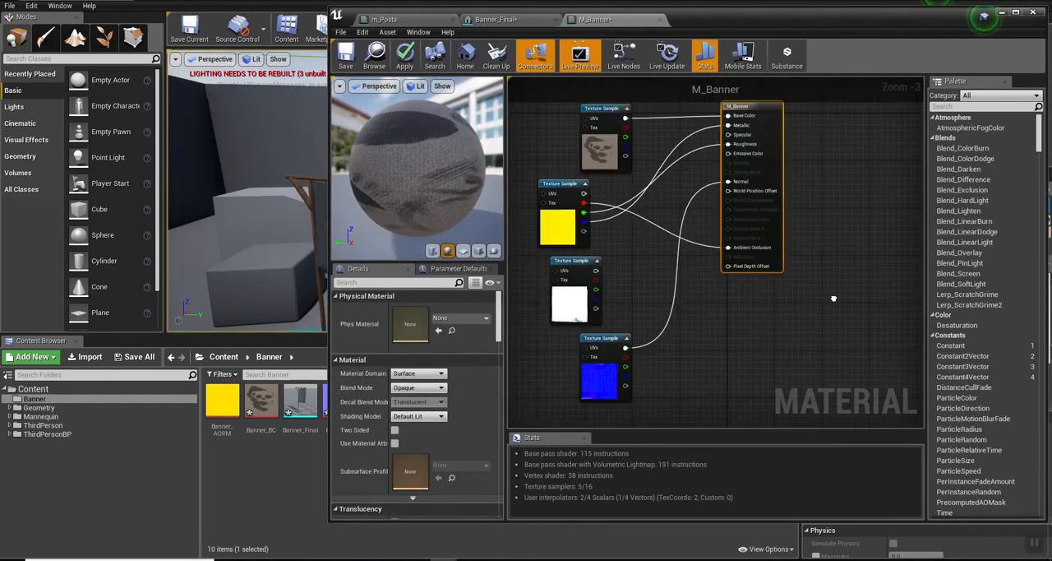
click(404, 387)
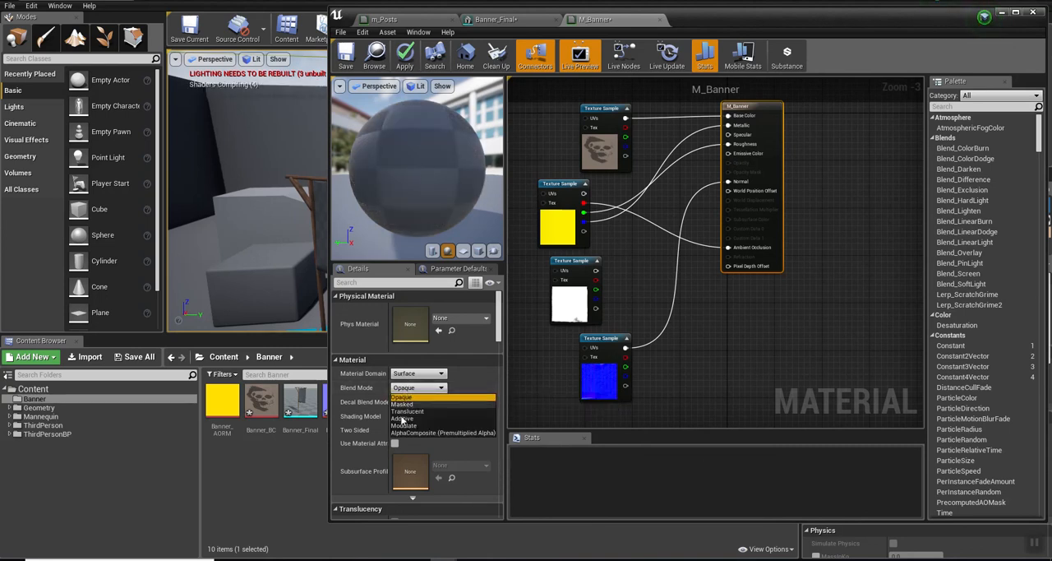
click(399, 404)
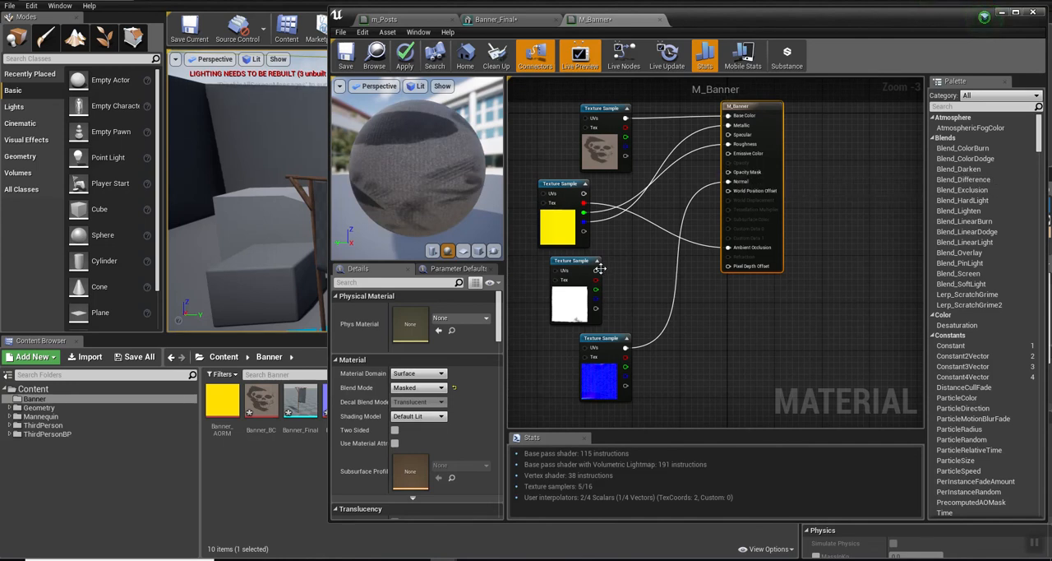
drag(595, 270, 727, 172)
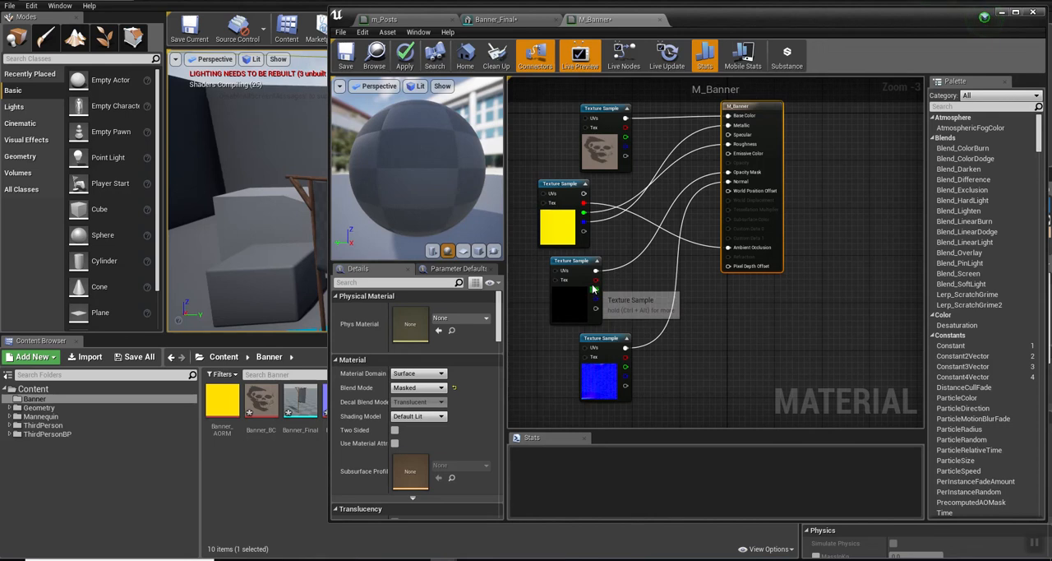
Step: Preview the M_Banner material on a plane and on a cube, and examine the skull artwork
click(465, 251)
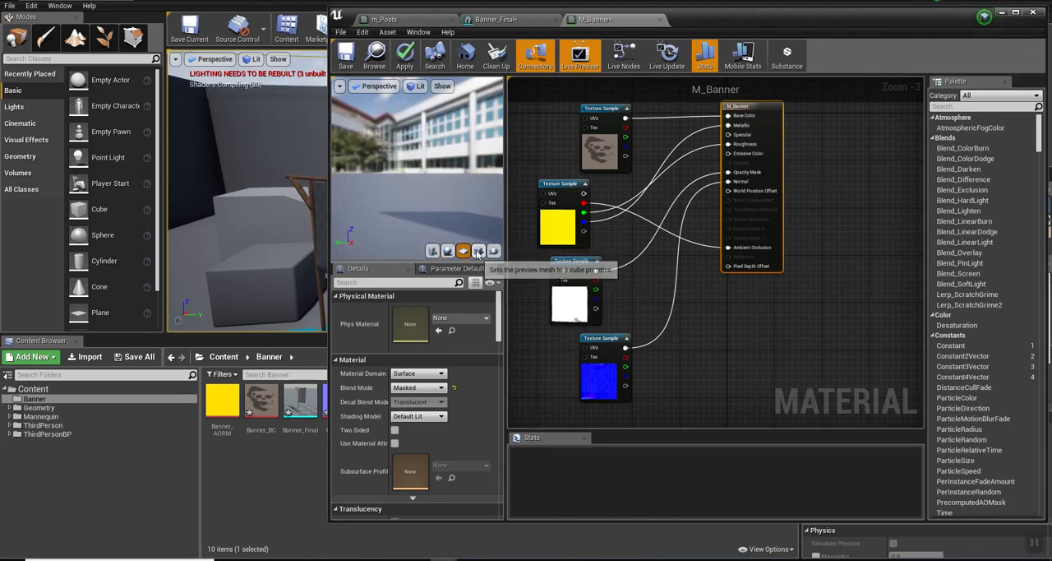
click(479, 252)
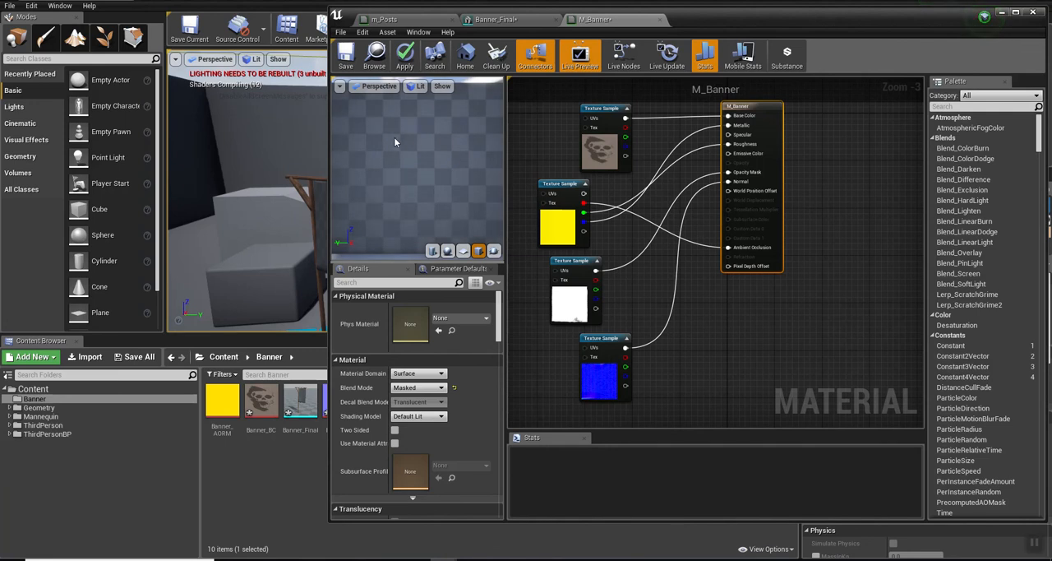
drag(406, 138, 432, 171)
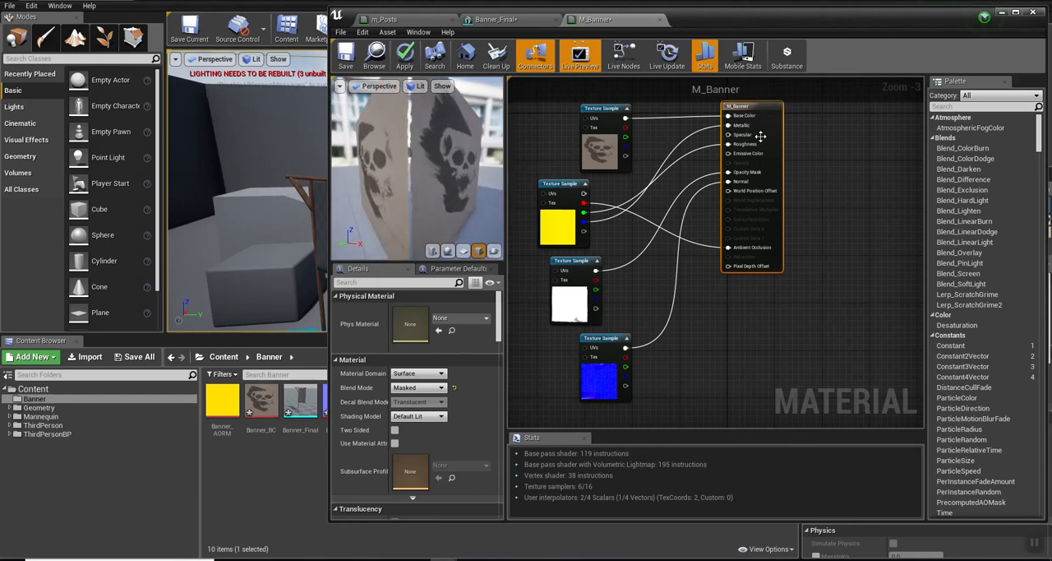
Step: Shift the M_Banner result node lower in the graph, then save the material and close its editor
drag(769, 111, 769, 176)
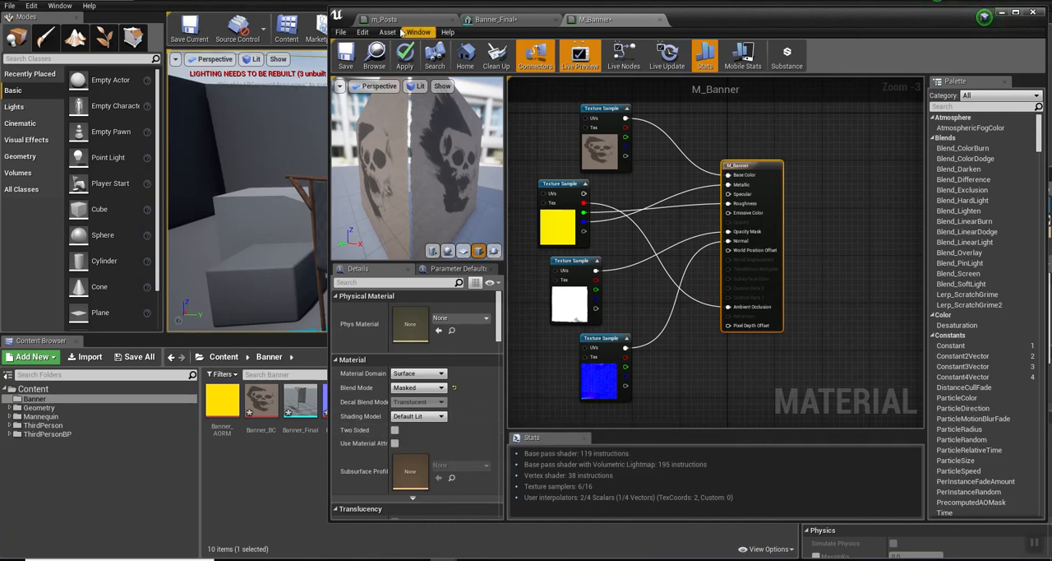
click(346, 54)
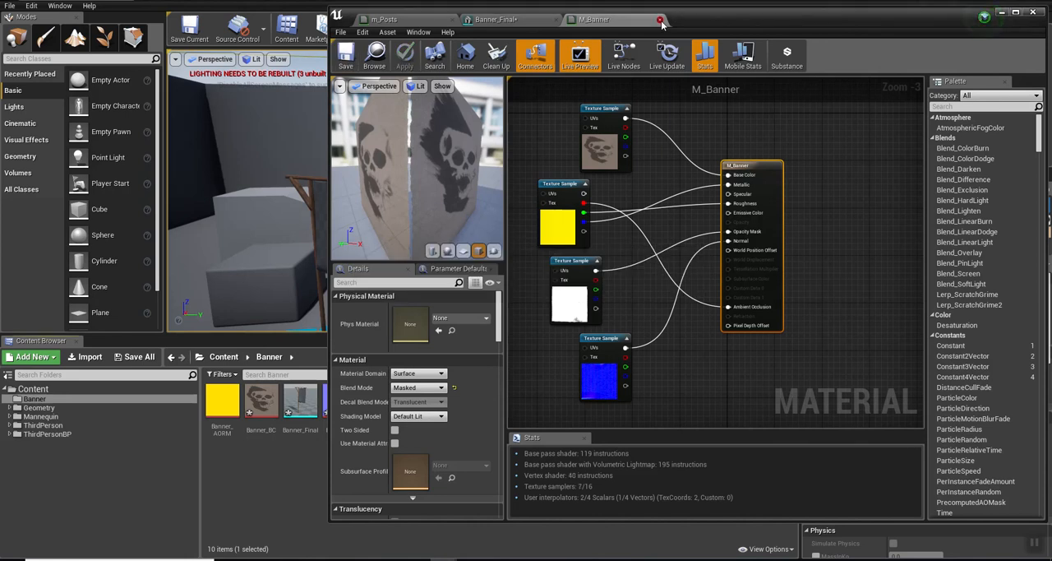
click(661, 25)
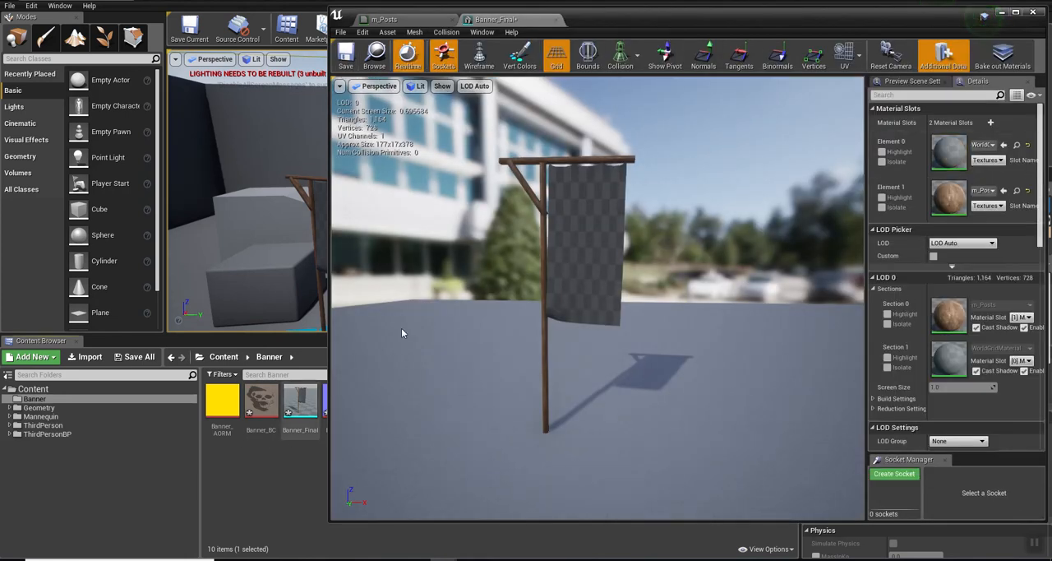
Step: Move the mesh editor aside to reach M_Banner, and assign that material to Banner_Final's Element 0 slot
drag(601, 20, 795, 52)
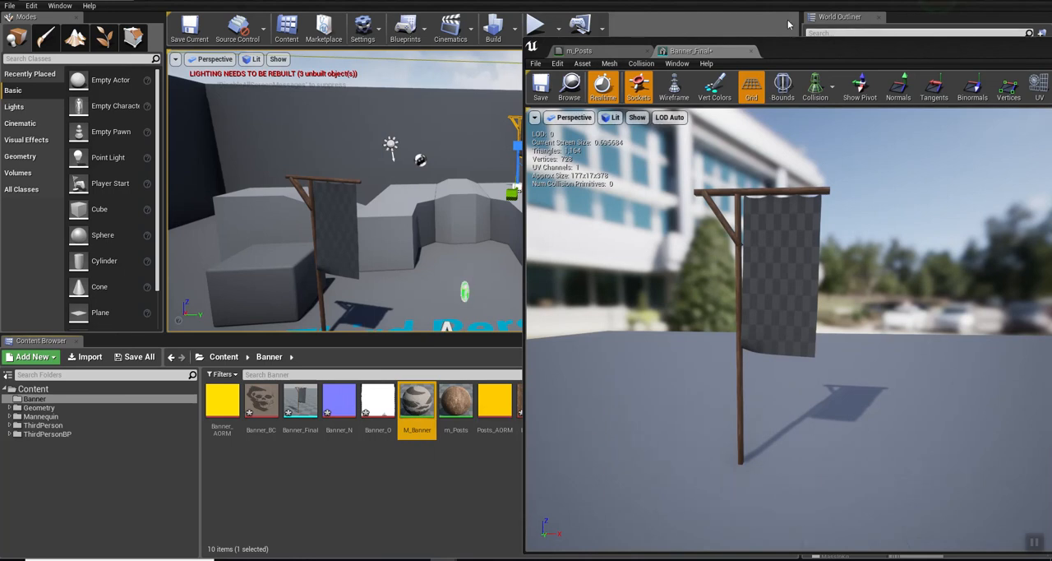
drag(815, 61, 580, 29)
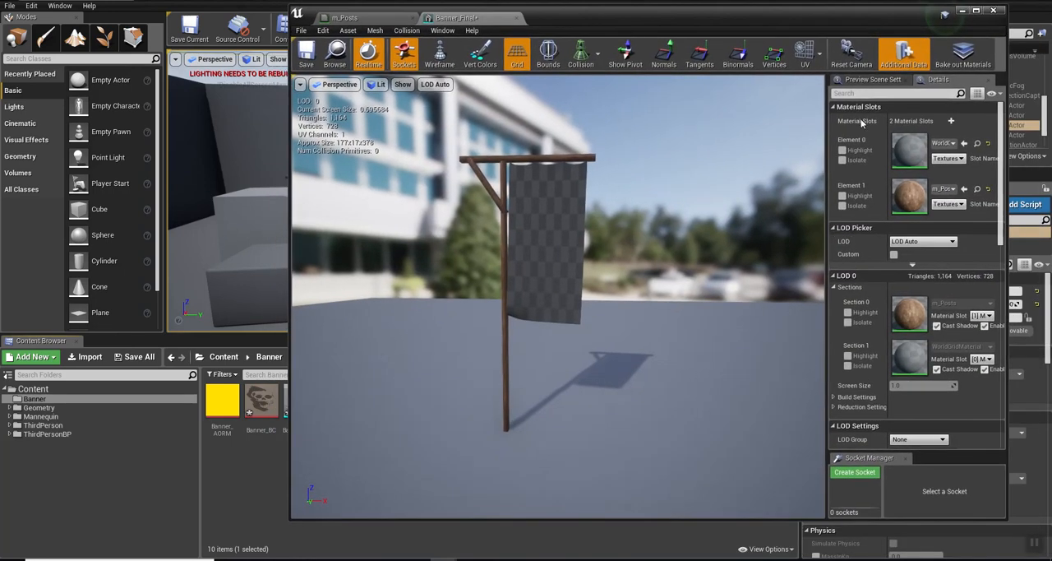
click(964, 143)
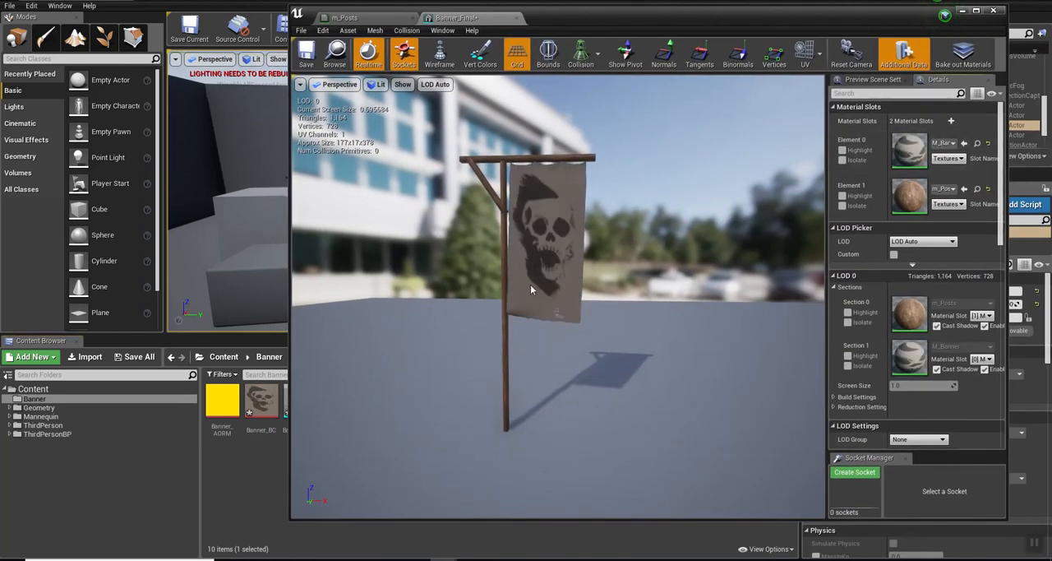
Step: Save the Banner_Final mesh and the m_Posts material, and close both of their editors
mouse_move(574, 376)
mouse_down()
mouse_move(552, 319)
mouse_move(501, 316)
mouse_move(493, 354)
mouse_move(526, 355)
mouse_move(527, 333)
mouse_move(469, 337)
mouse_move(526, 338)
mouse_move(493, 335)
mouse_move(567, 411)
mouse_move(585, 385)
mouse_up()
click(308, 57)
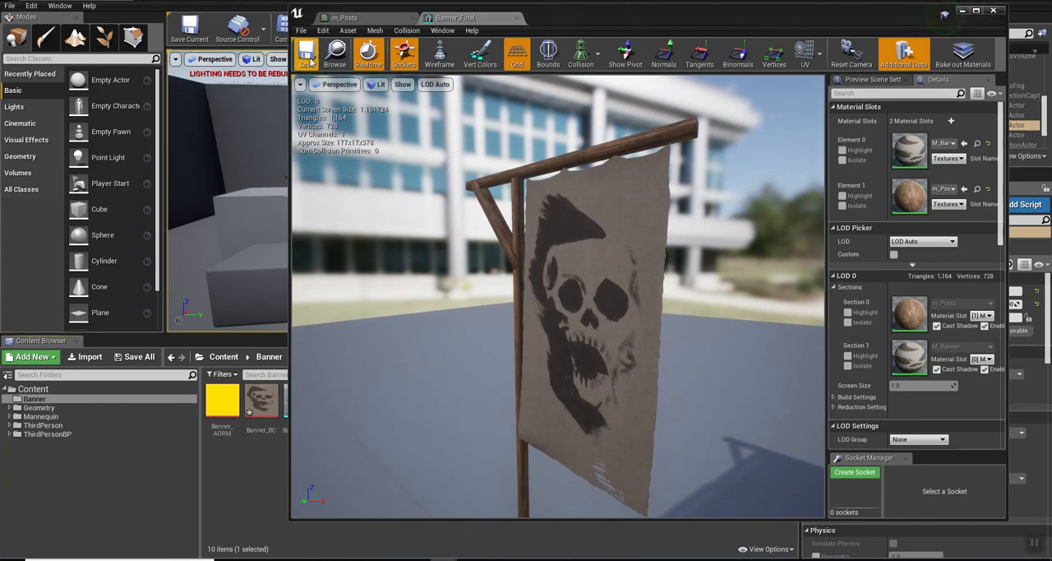
click(518, 18)
click(306, 58)
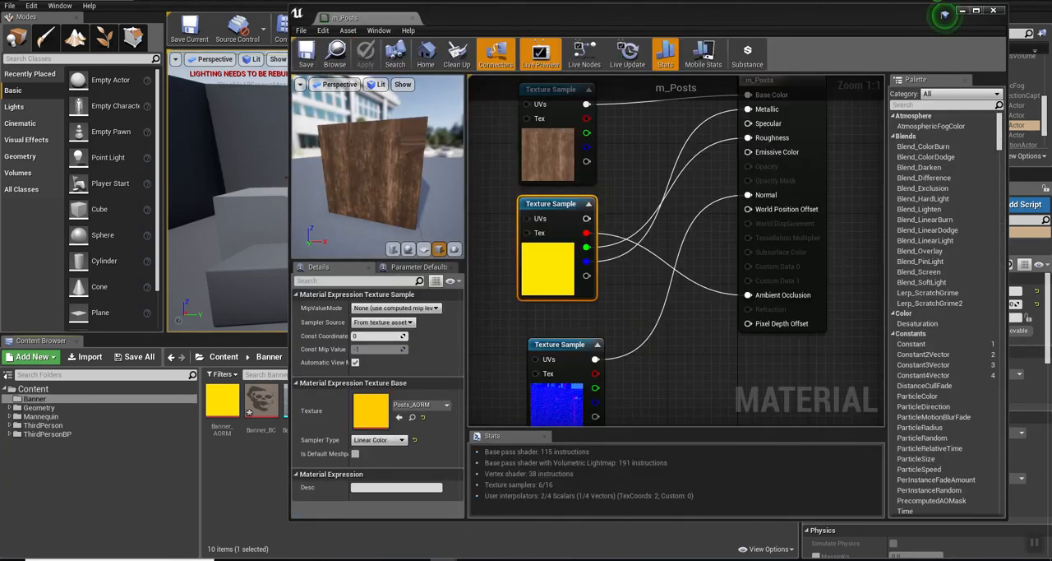
click(414, 17)
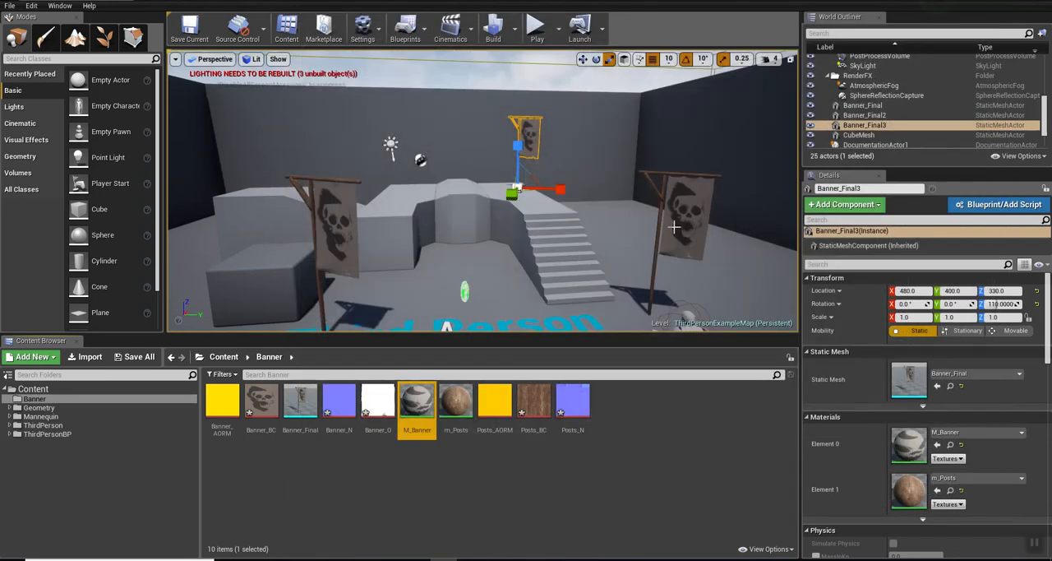
Step: Clear the banner selection, play-test the level by running the character past the banners, and stop the play session
right_drag(634, 267, 602, 235)
key(Escape)
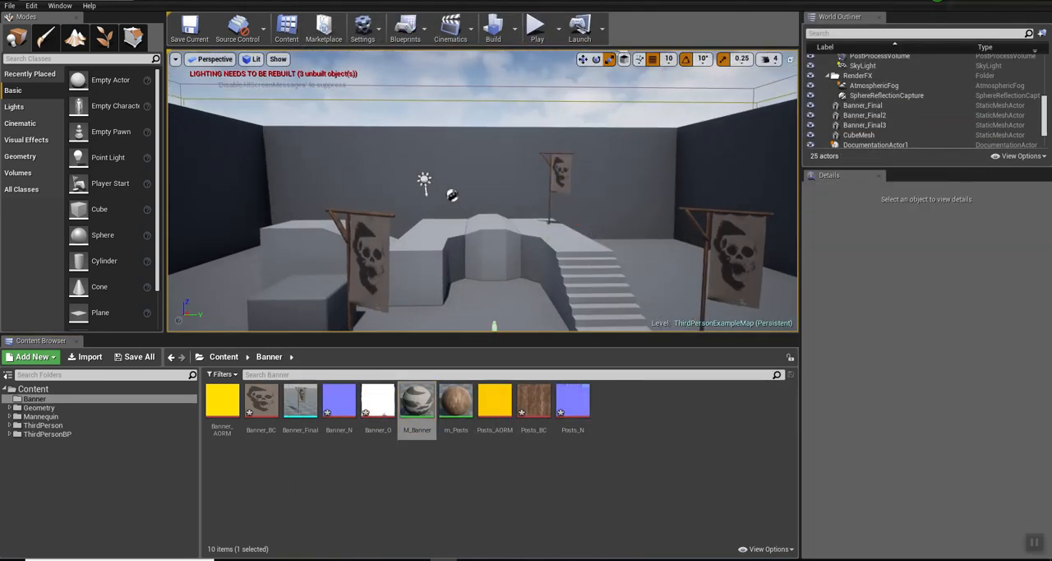
click(534, 27)
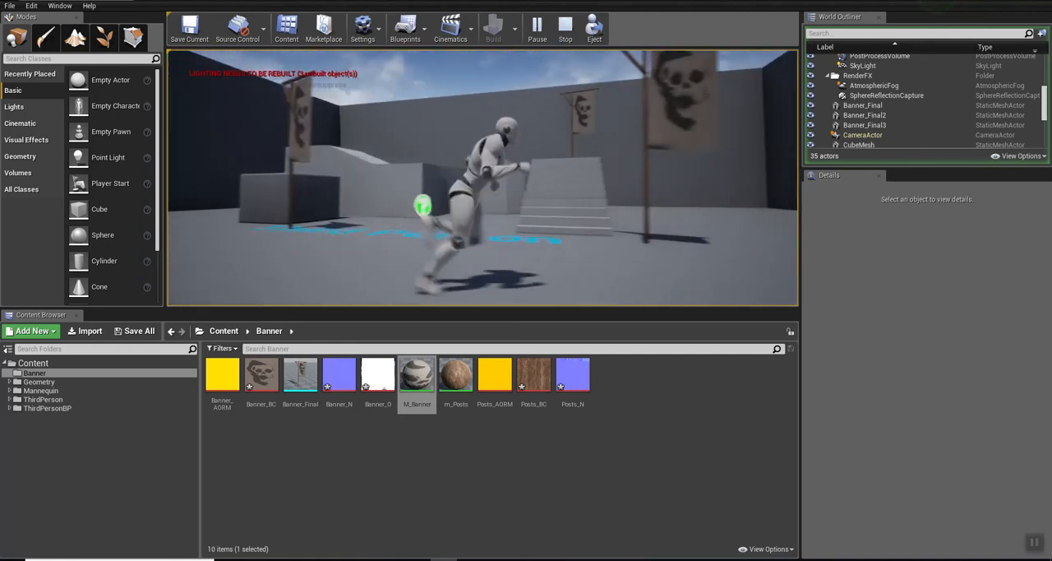
key(Escape)
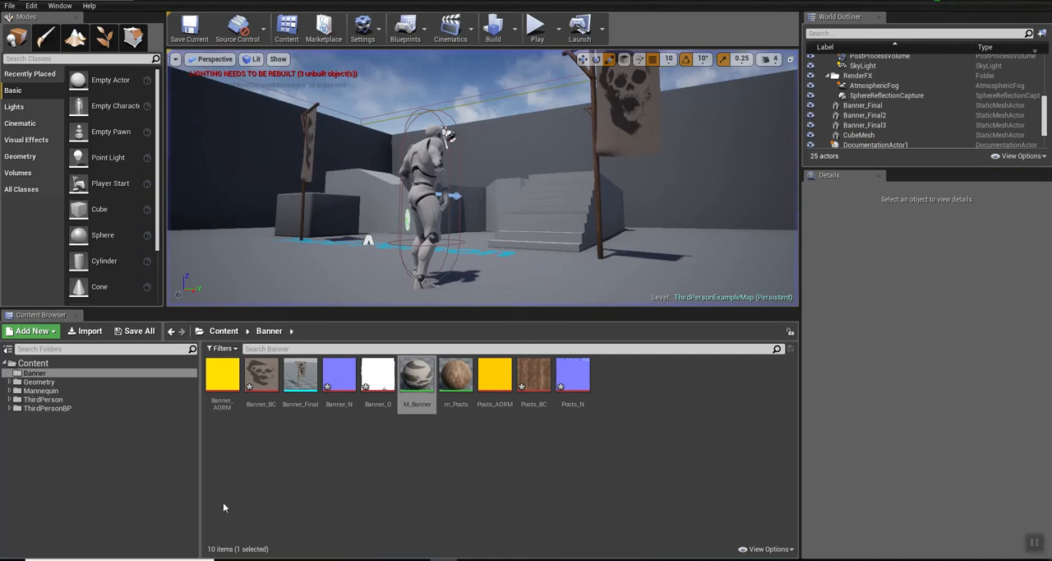
Step: Save all modified Banner textures together with ThirdPersonExampleMap, including the current level
click(140, 333)
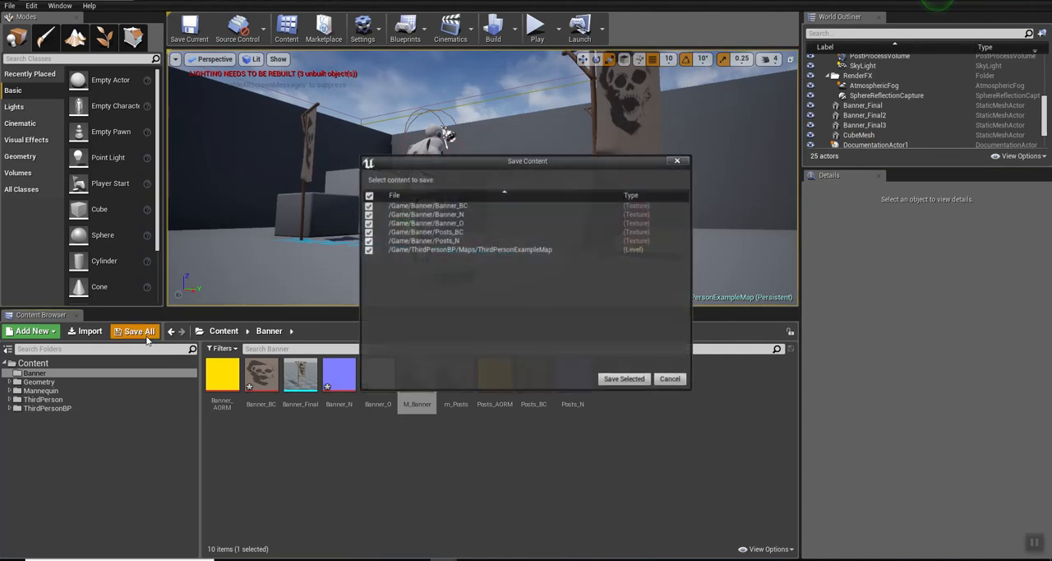
click(621, 379)
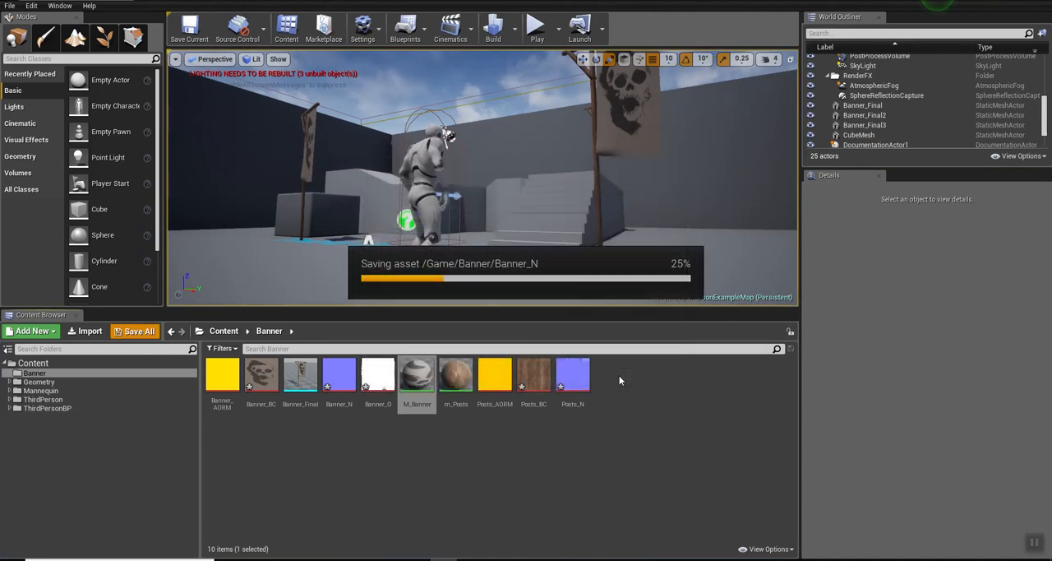
click(191, 44)
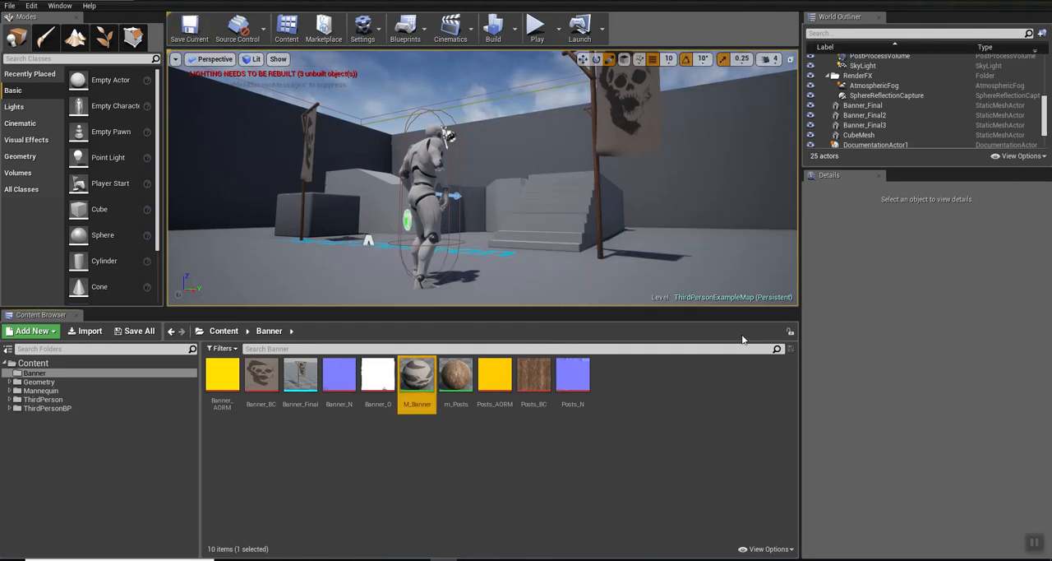
right_drag(709, 109, 793, 120)
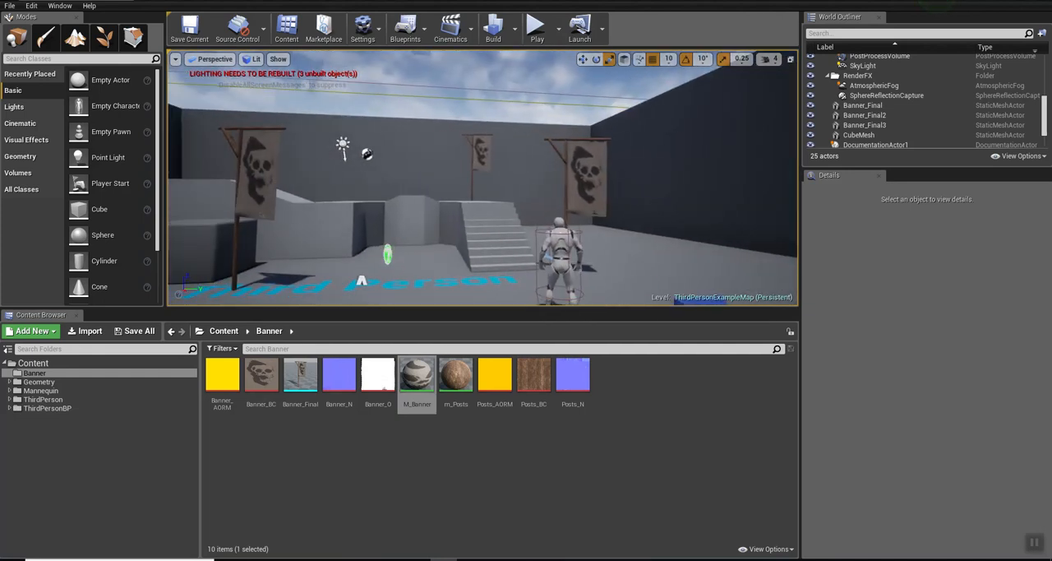